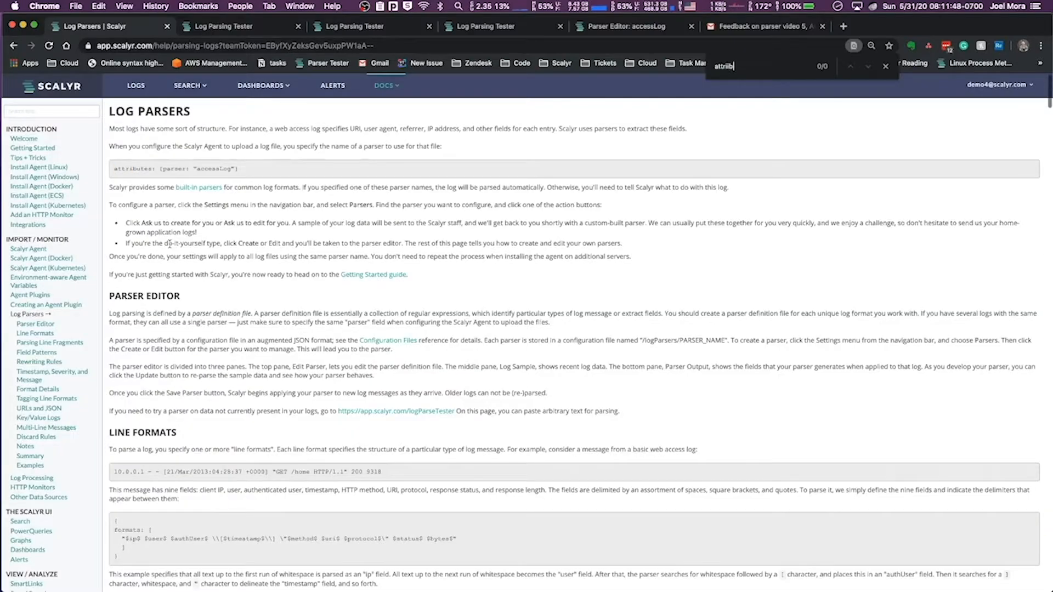
Search the log parser documentation for "attributes" and go to the top-level parser specification example
type("ibutes")
key("Return")
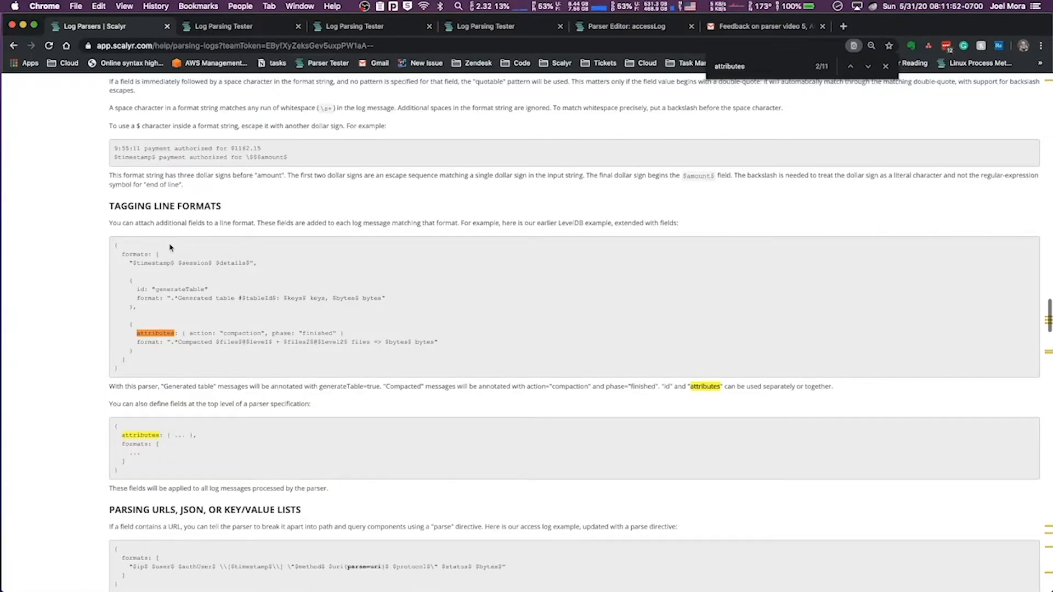
key("Return")
key("Return")
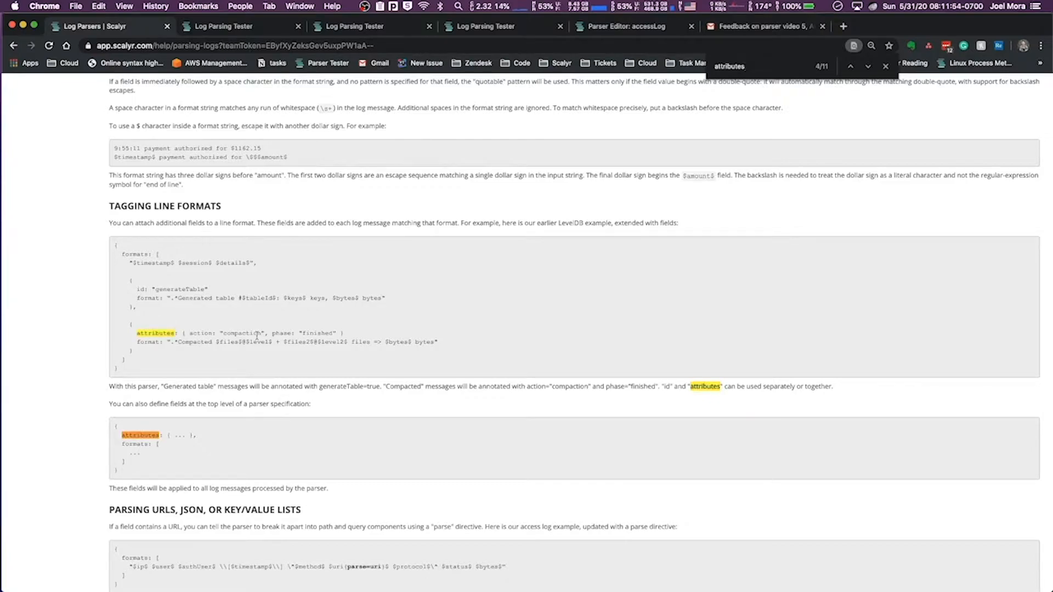
Examine the Tagging Line Formats section, comparing attributes set inside a line format with attributes set at the top level
triple_click(178, 206)
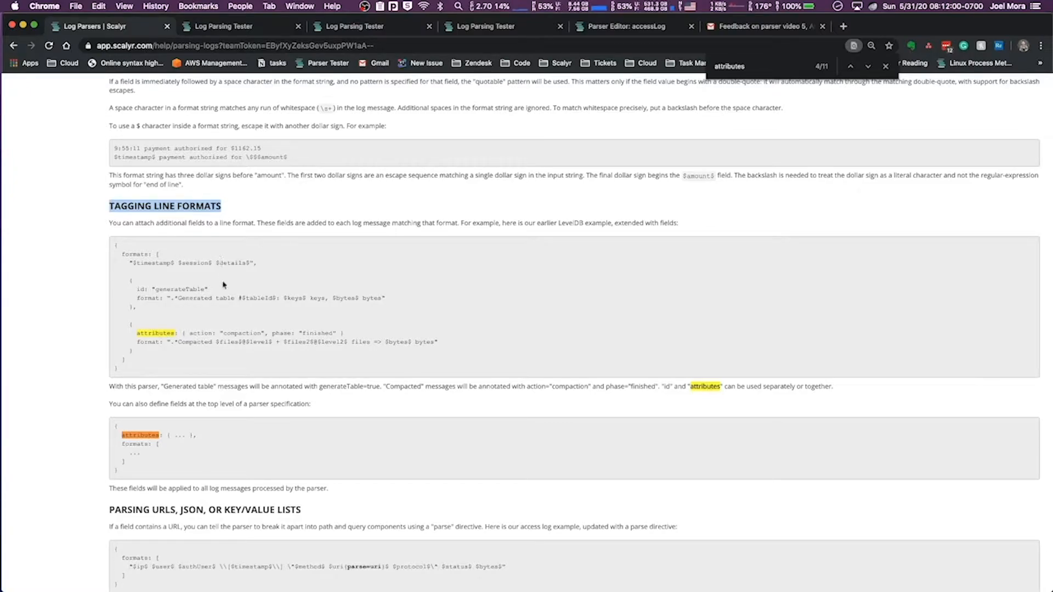
left_click(228, 341)
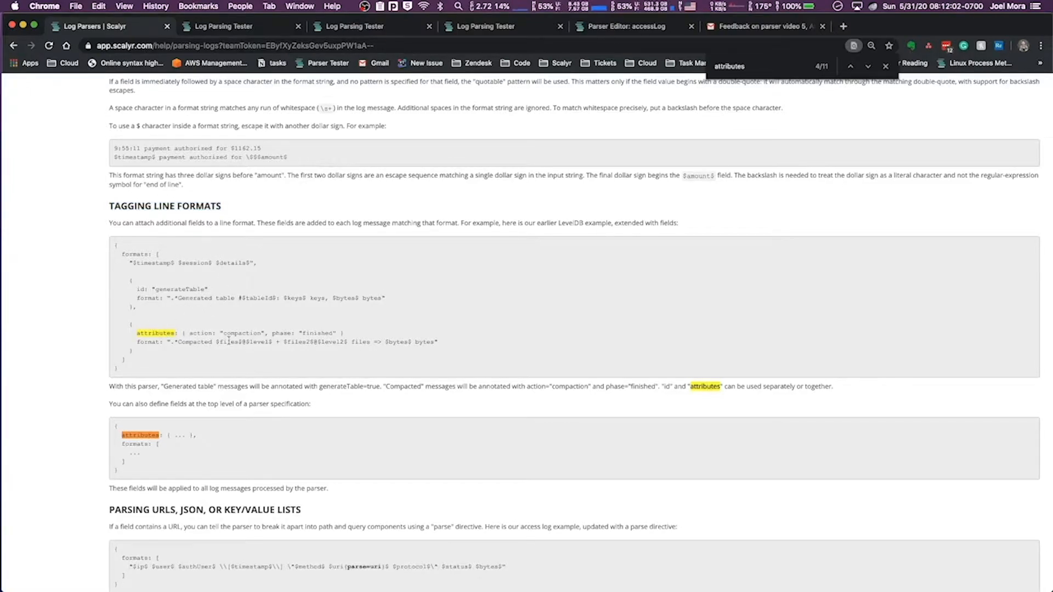
triple_click(181, 332)
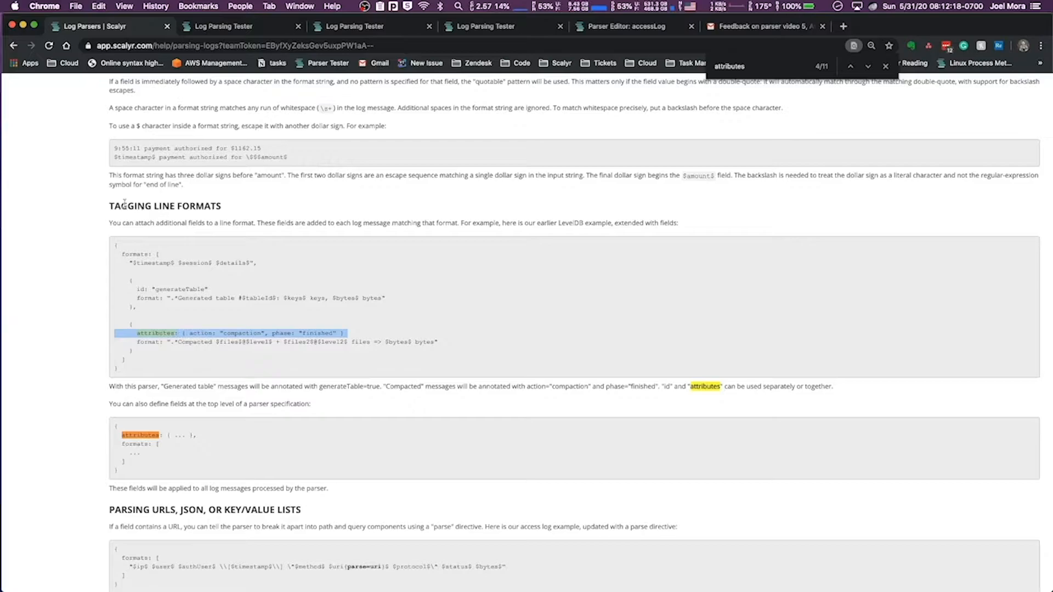
triple_click(137, 436)
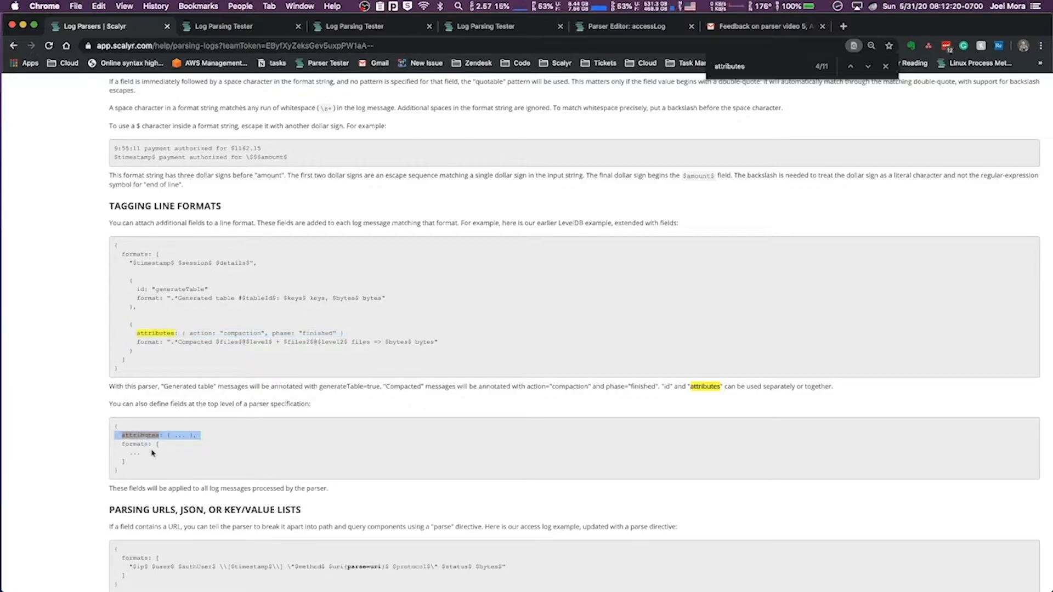
double_click(157, 333)
triple_click(158, 333)
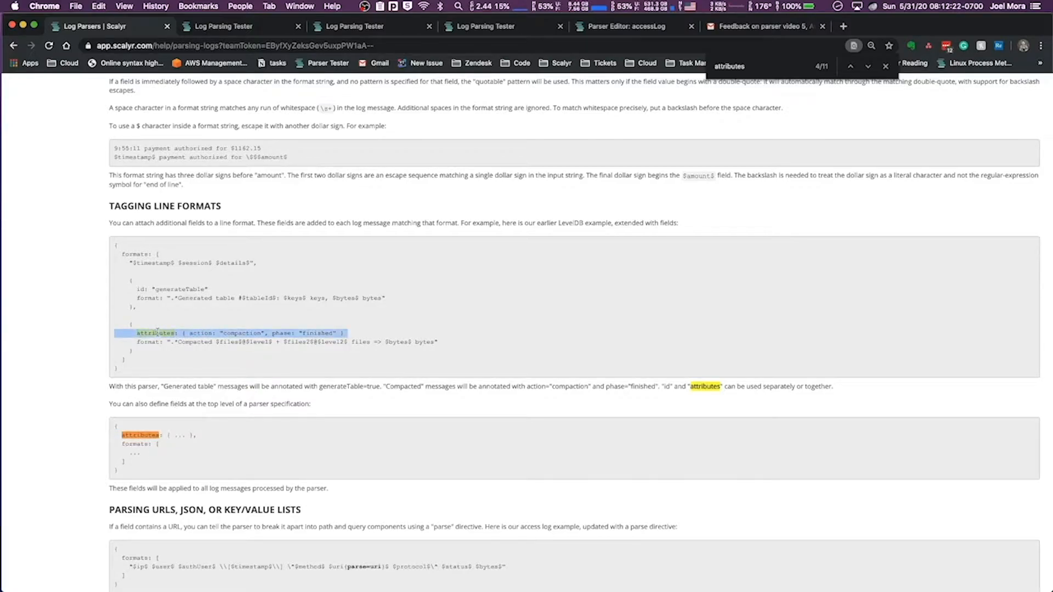
Switch to the first Log Parsing Tester page, test the existing parser definition against its sample data, and review the output
left_click(241, 27)
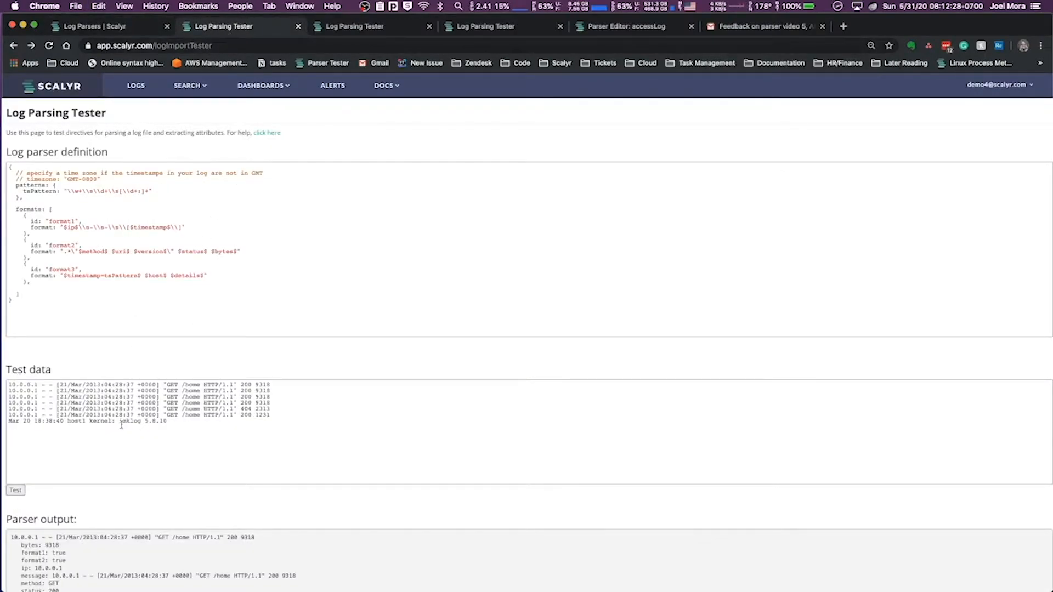
left_click_drag(199, 421, 10, 372)
left_click(72, 510)
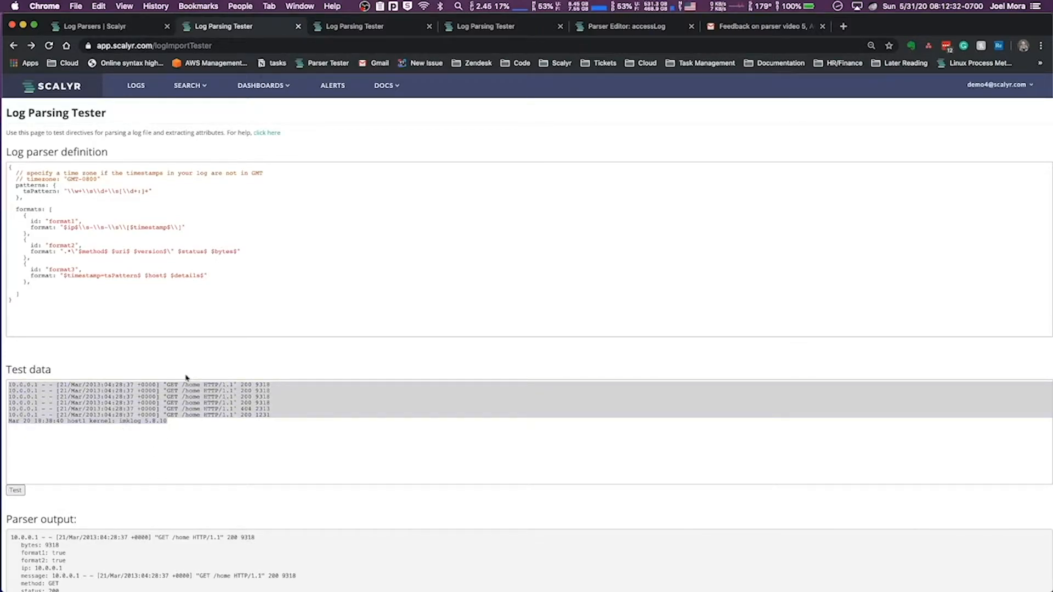
left_click(158, 432)
left_click(16, 491)
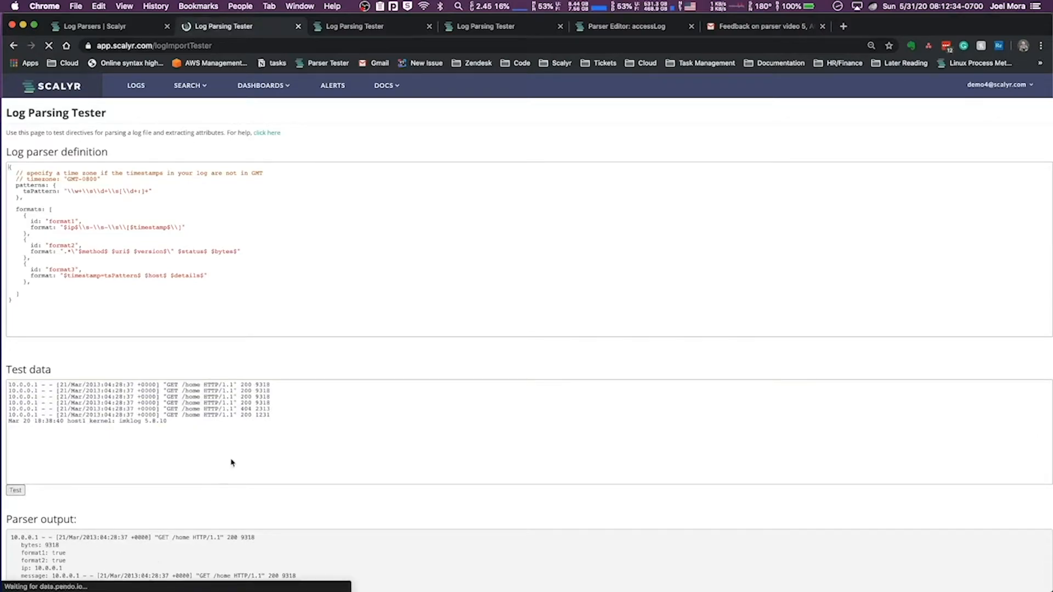
scroll(227, 531, "down", 5)
scroll(226, 531, "down", 10)
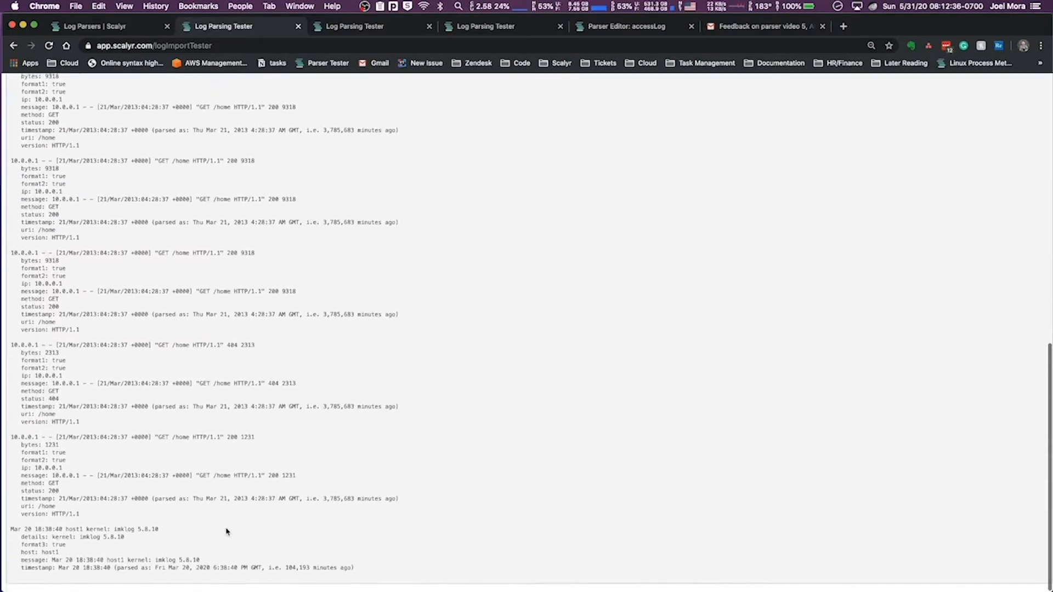
scroll(226, 531, "up", 15)
scroll(227, 532, "down", 4)
scroll(227, 531, "up", 2)
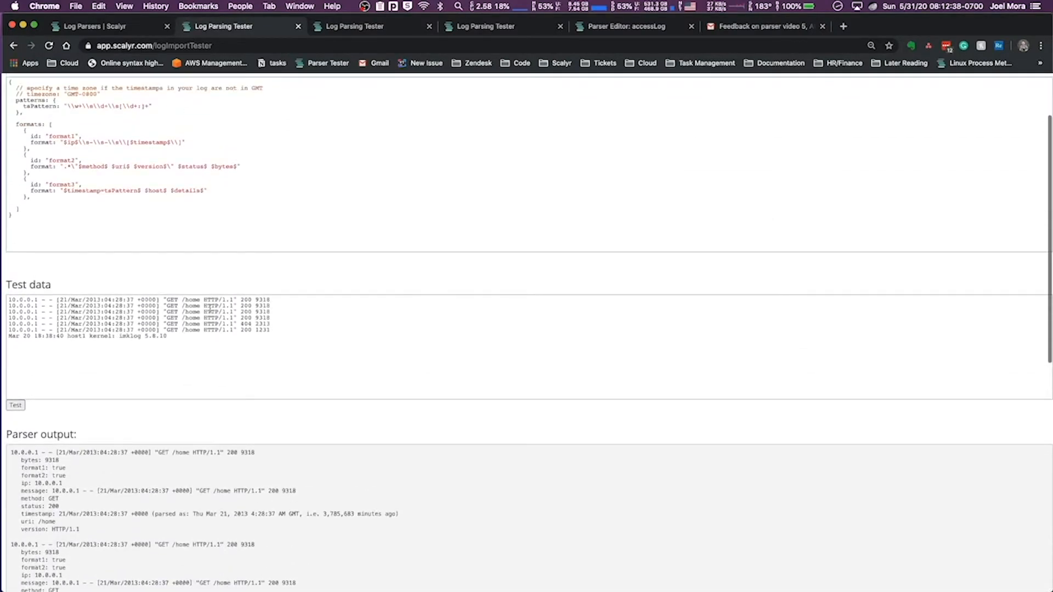
Compare the block of access log lines with the kernel line in the test data
left_click_drag(291, 330, 12, 293)
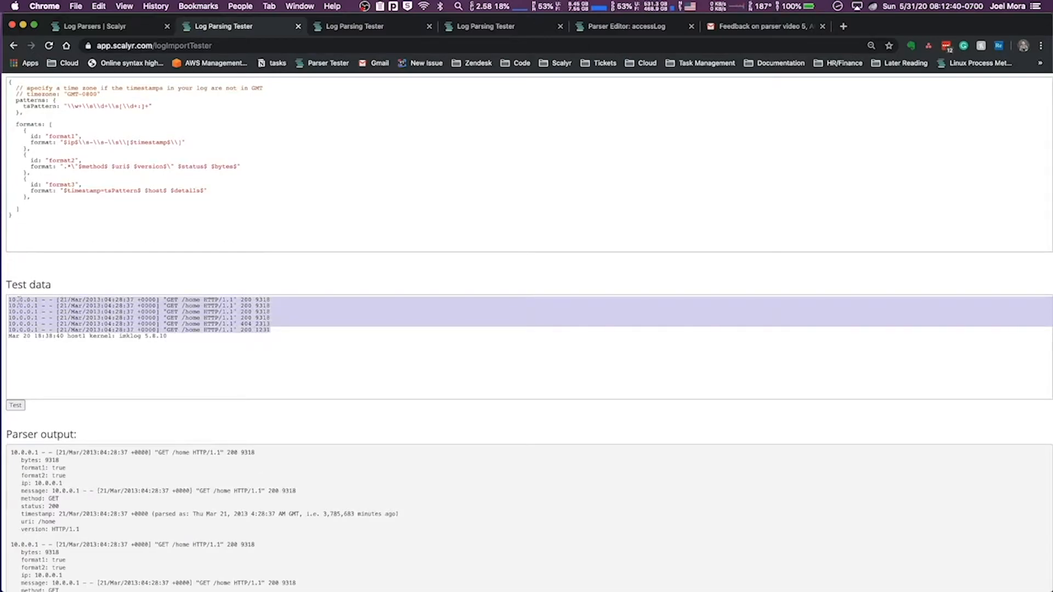
left_click(161, 336)
left_click_drag(183, 348, 2, 337)
left_click_drag(277, 329, 9, 286)
Copy the kernel log line in the test data and add four duplicates below it, each on its own line
triple_click(52, 338)
key("super+c")
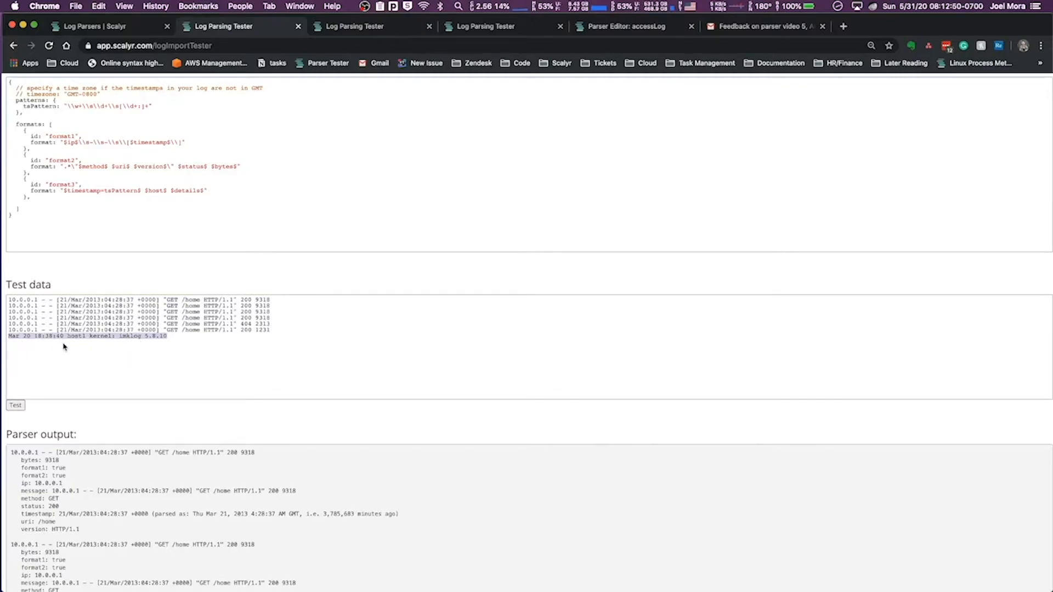
key("Right")
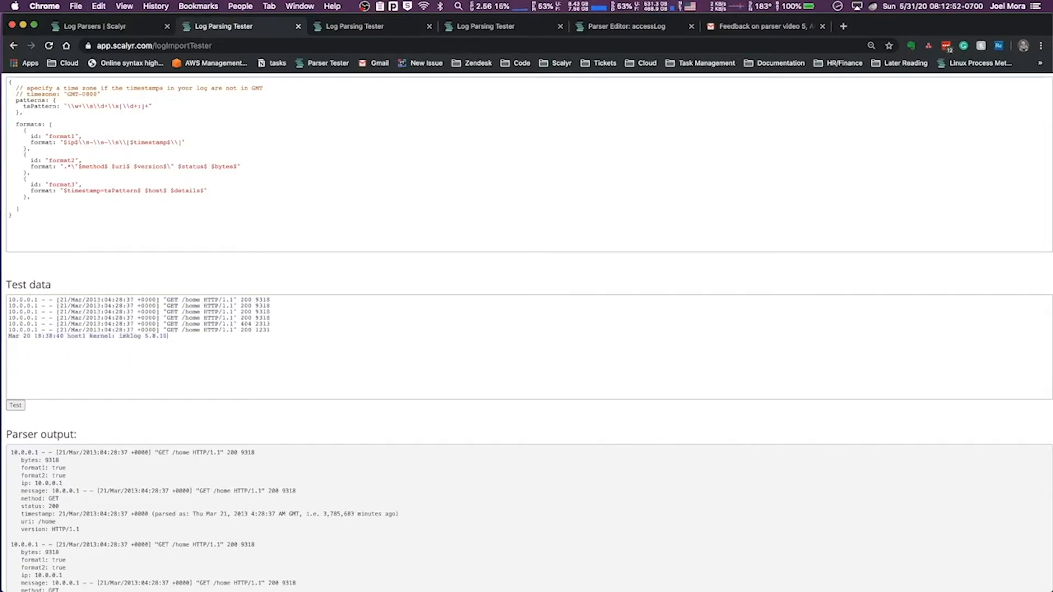
key("super+v")
key("super+v")
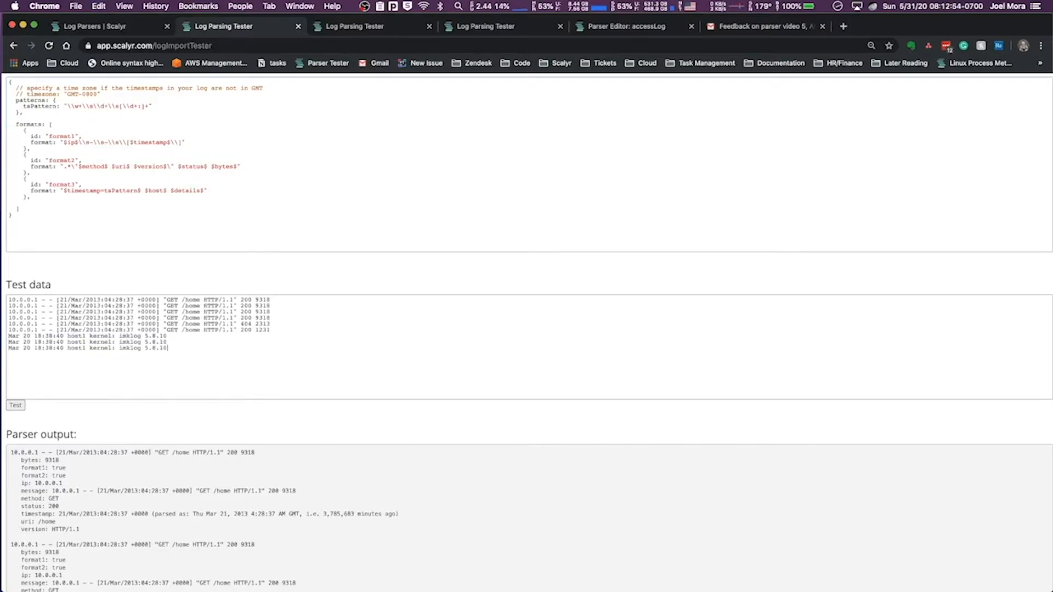
key("Return")
key("super+v")
key("Return")
key("super+v")
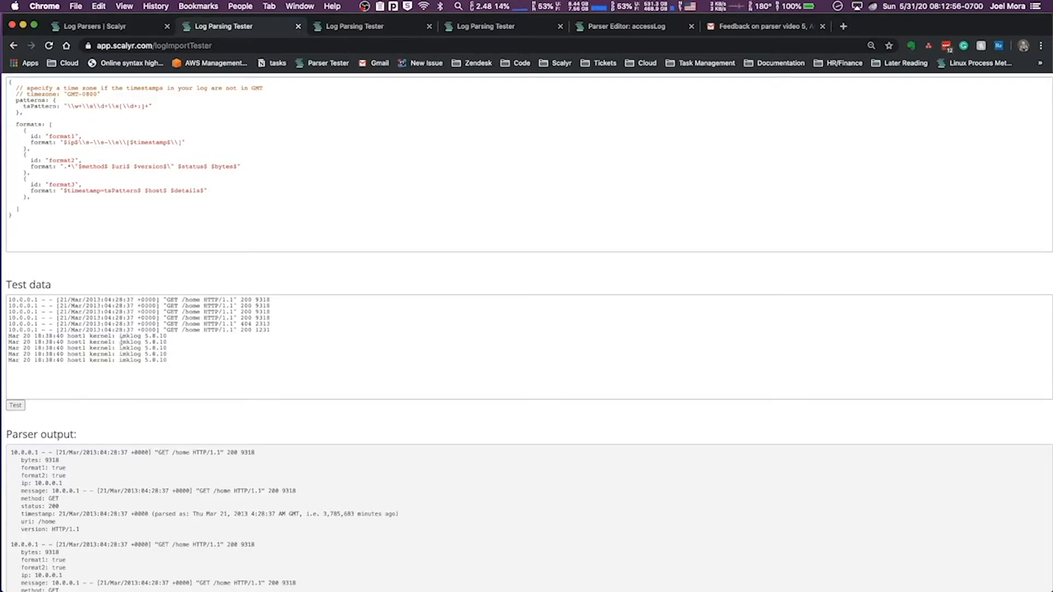
Append a copy of the access log line ending in "200 1231" and another kernel line to the end of the test data
triple_click(118, 328)
key("super+c")
left_click(136, 370)
key("Return")
key("super+v")
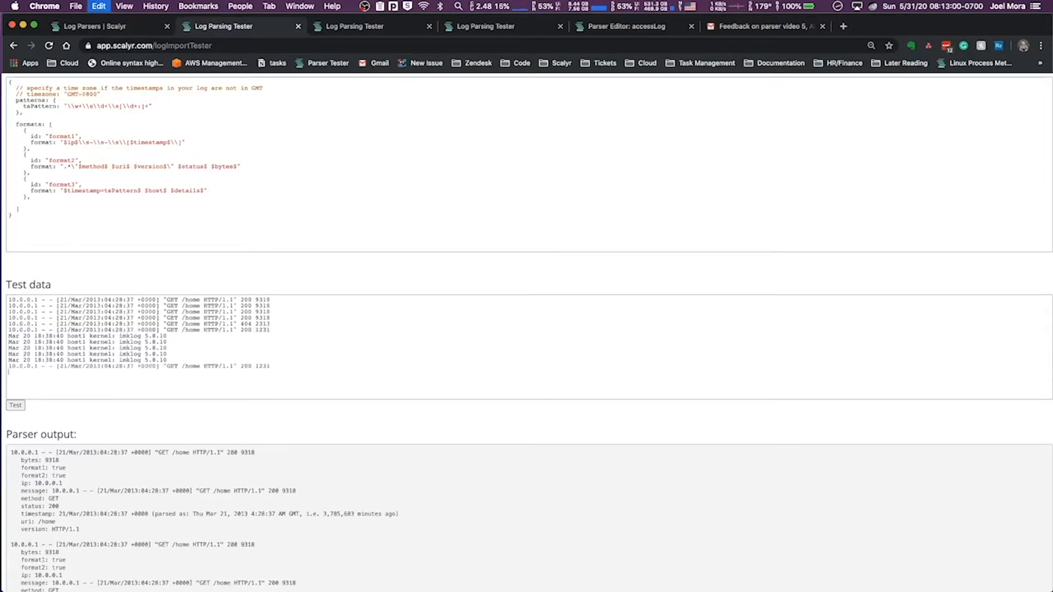
triple_click(100, 342)
key("super+c")
left_click(193, 374)
key("super+v")
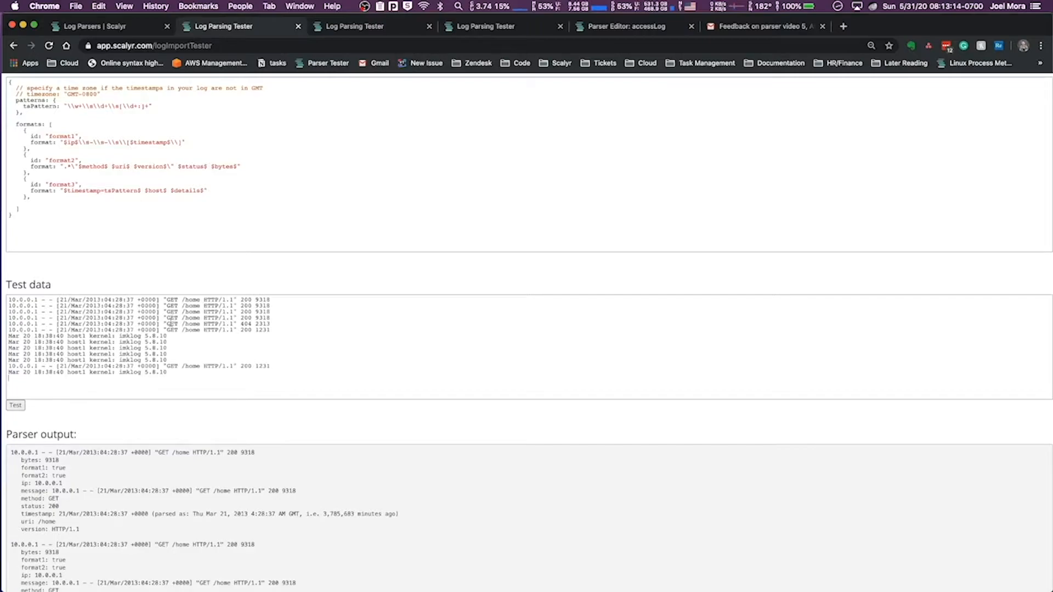
Compare the first access log line and first kernel line in the test data with the existing parser output
triple_click(184, 299)
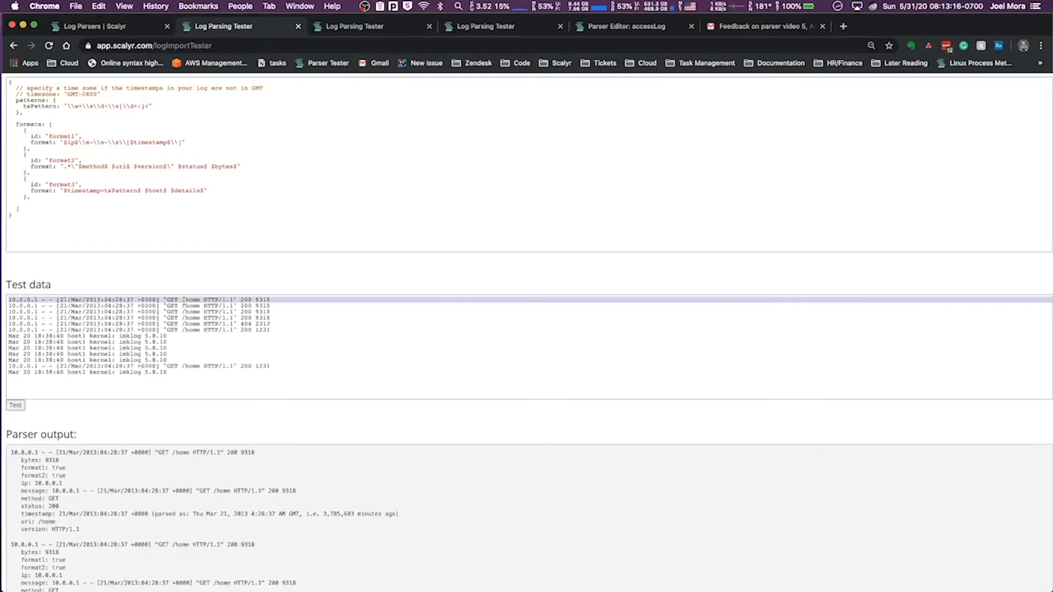
left_click(277, 300)
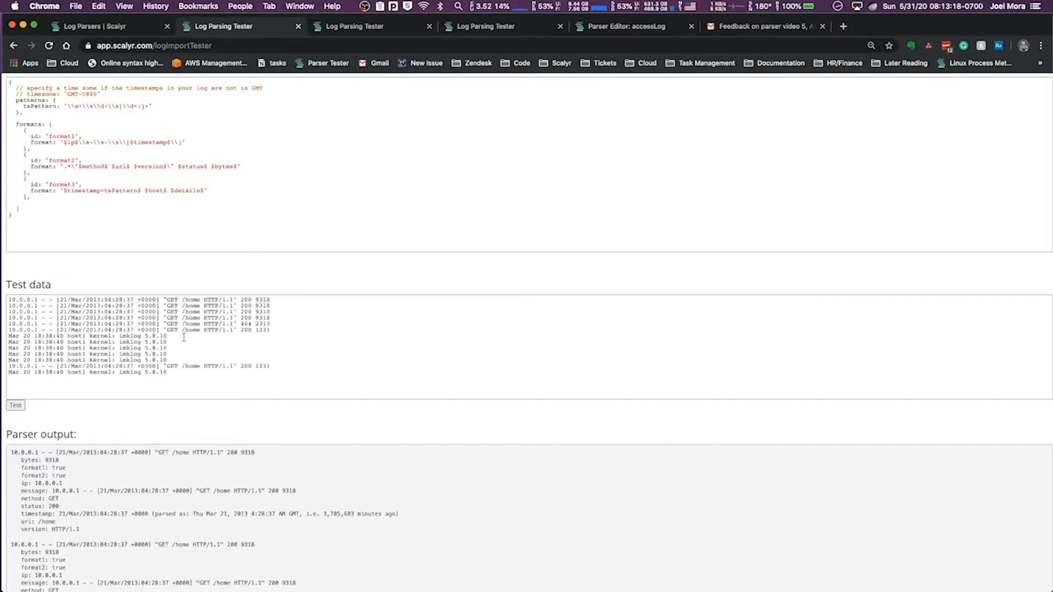
triple_click(155, 342)
triple_click(153, 336)
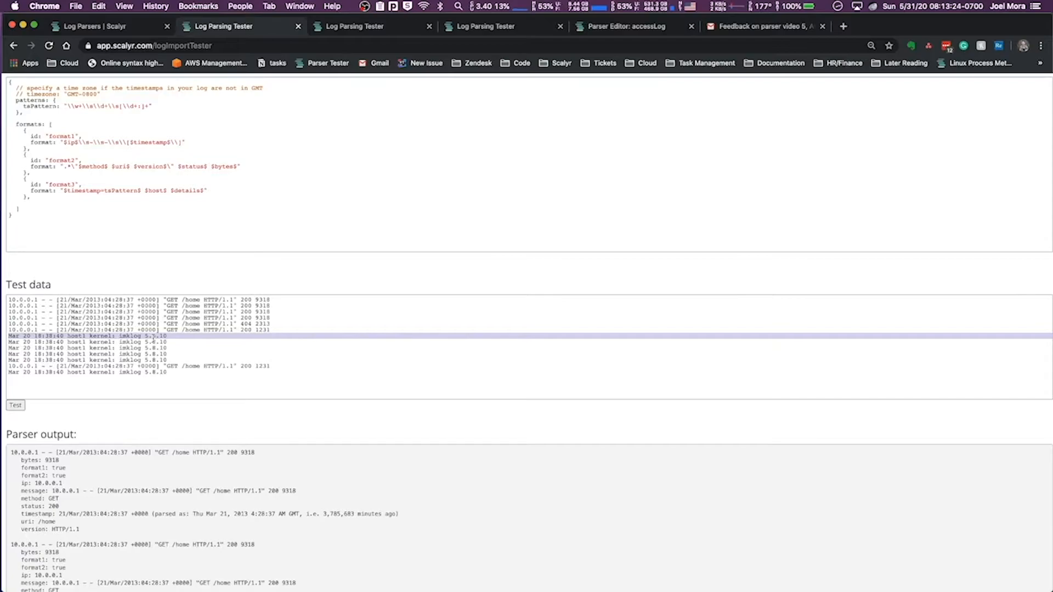
scroll(148, 446, "down", 10)
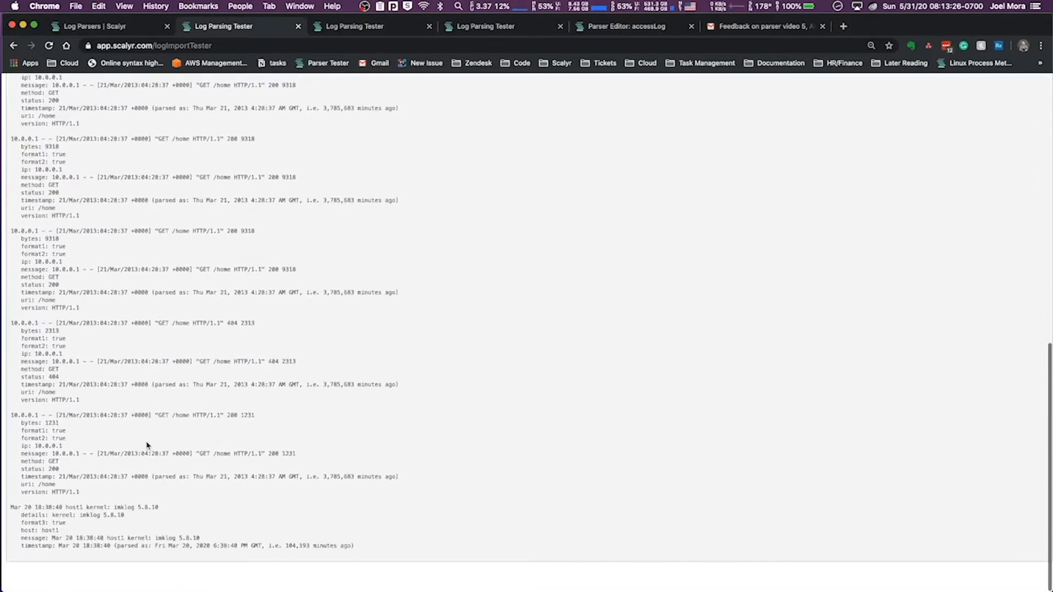
scroll(146, 442, "up", 10)
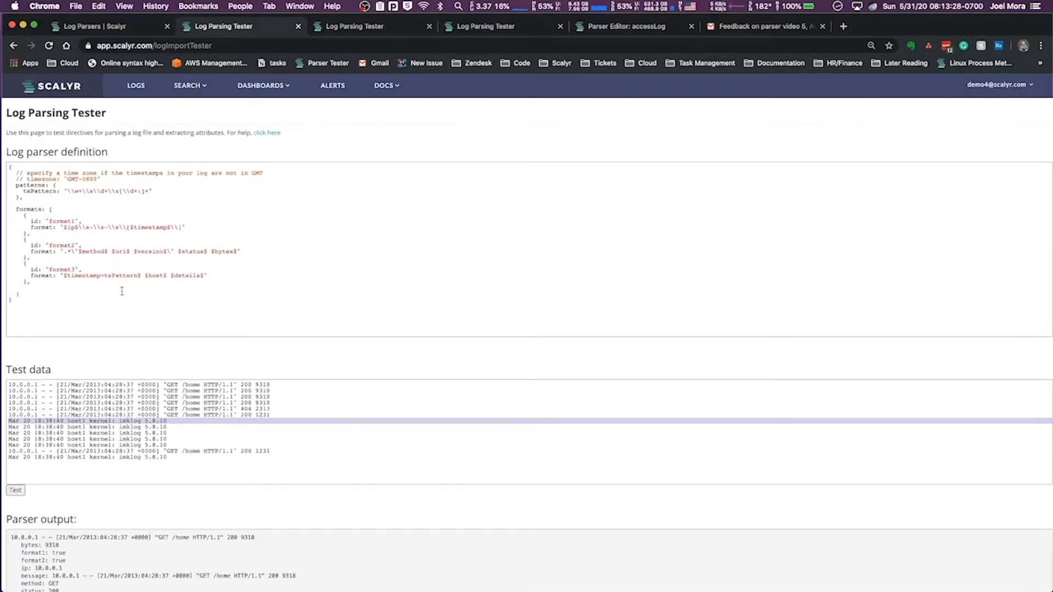
Test the parser on the extended data and check the format1 and format2 tags on an access log entry
left_click(16, 490)
scroll(42, 500, "down", 7)
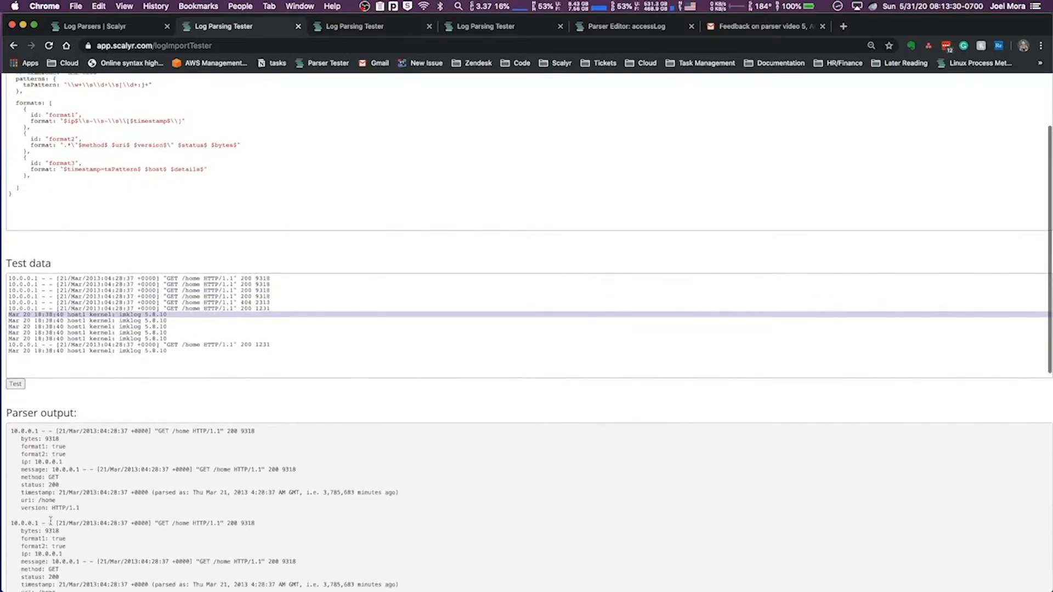
scroll(42, 500, "down", 3)
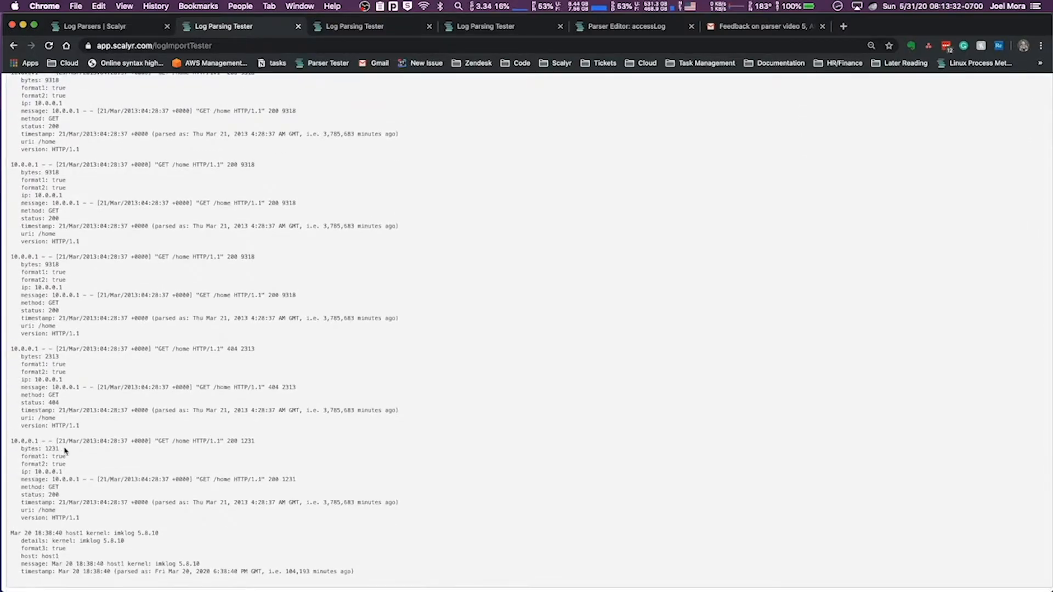
triple_click(33, 456)
triple_click(43, 464)
scroll(42, 464, "up", 15)
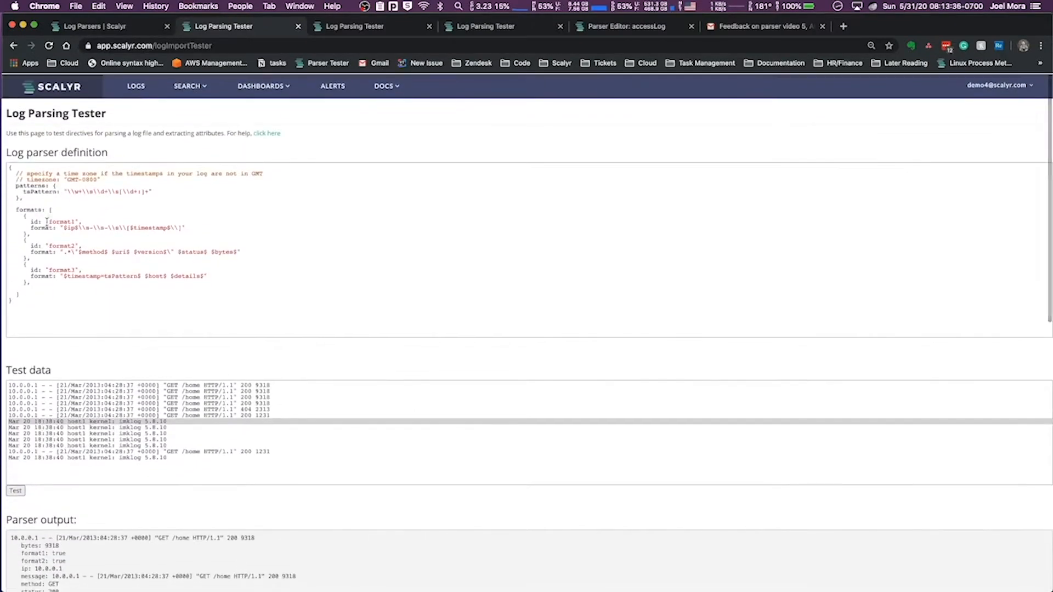
Trace the format1, format2 and format3 ids in the parser definition, matching format3 to the kernel entry's tag in the output
left_click(47, 221)
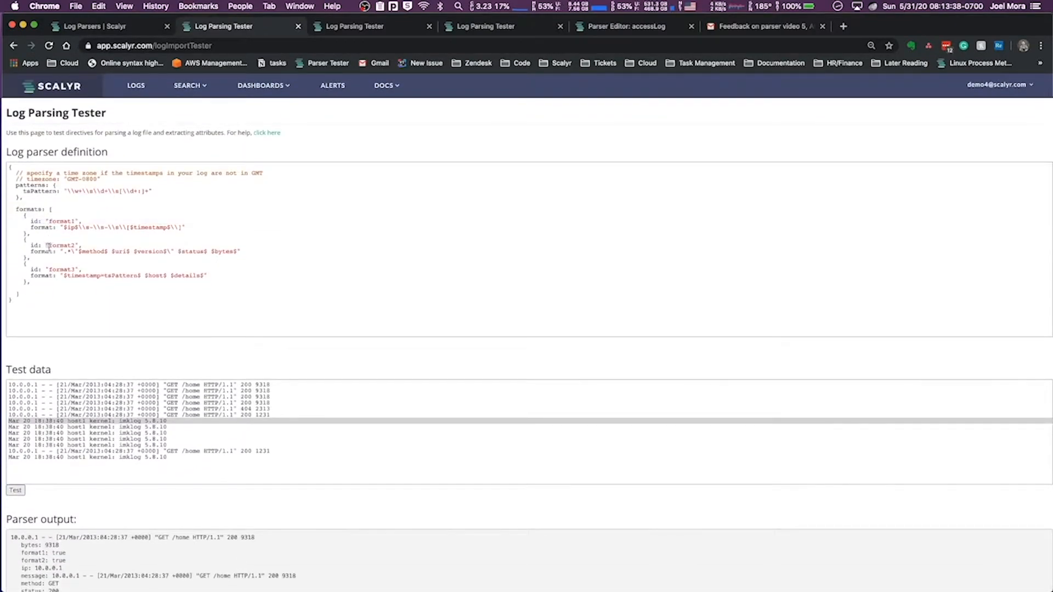
left_click(49, 245)
scroll(104, 355, "down", 15)
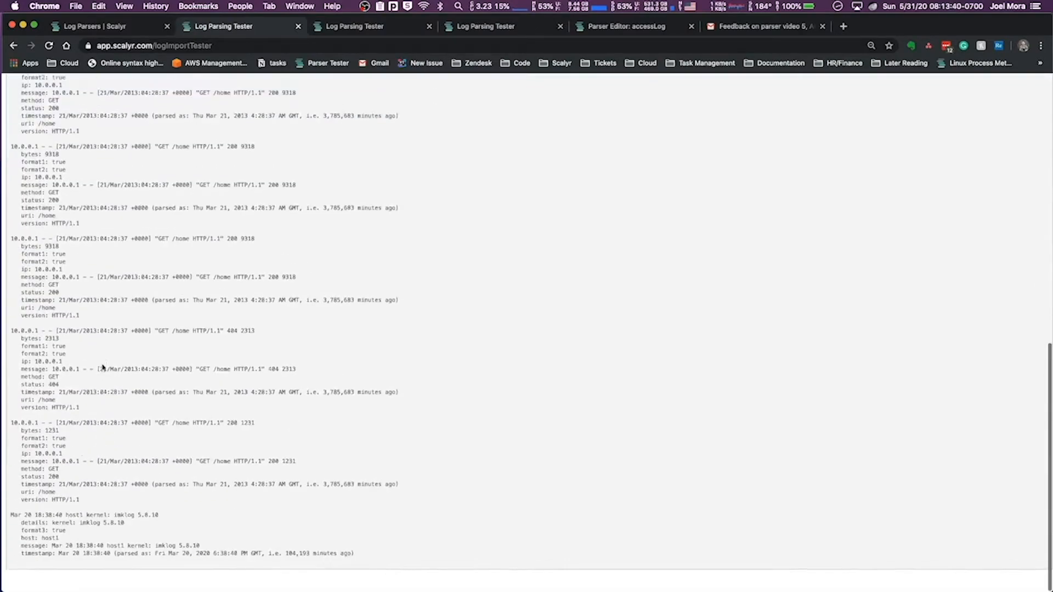
triple_click(52, 546)
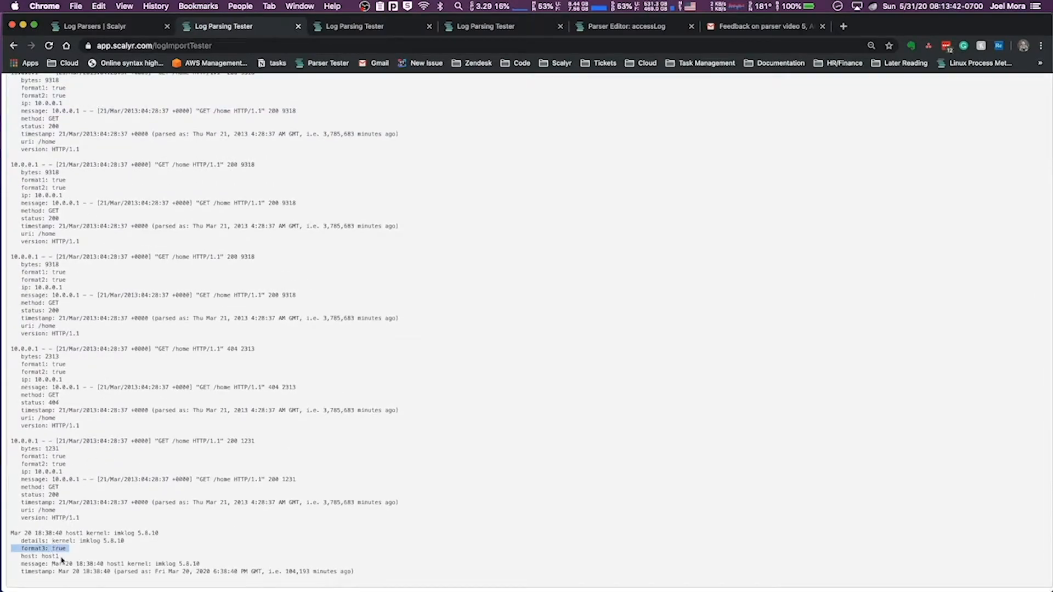
scroll(142, 512, "up", 15)
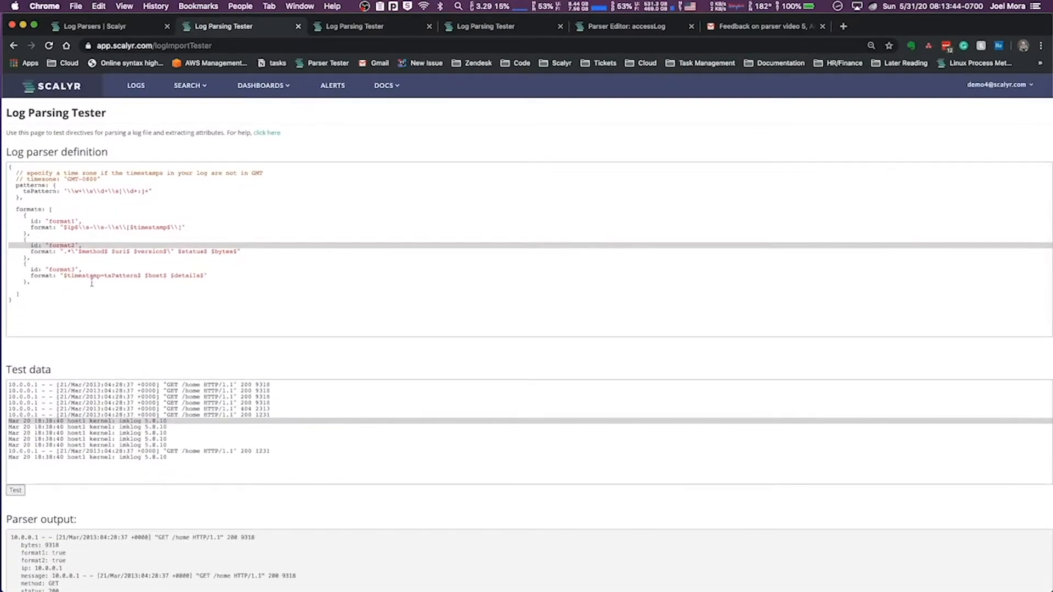
double_click(62, 269)
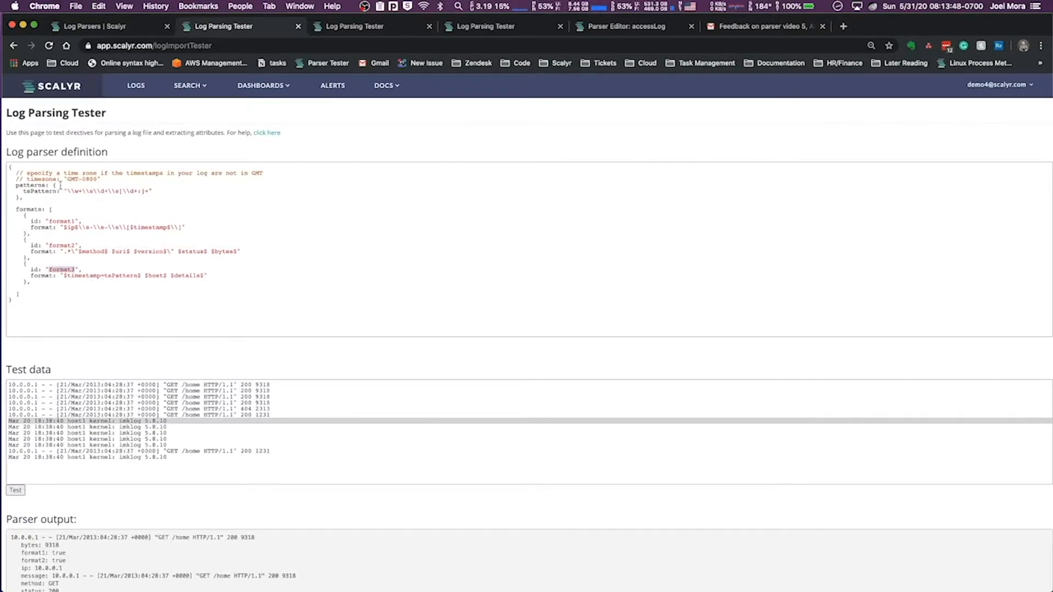
Rename the three format ids in the parser definition to "accessLog", "AccessLog" and "kernel", in that order
double_click(62, 220)
type("accessLog")
double_click(63, 245)
type("AccessLog")
double_click(64, 269)
type("kernel")
Test the parser with the renamed format ids and review the id tags on the access log and kernel entries
scroll(65, 359, "down", 3)
left_click(15, 316)
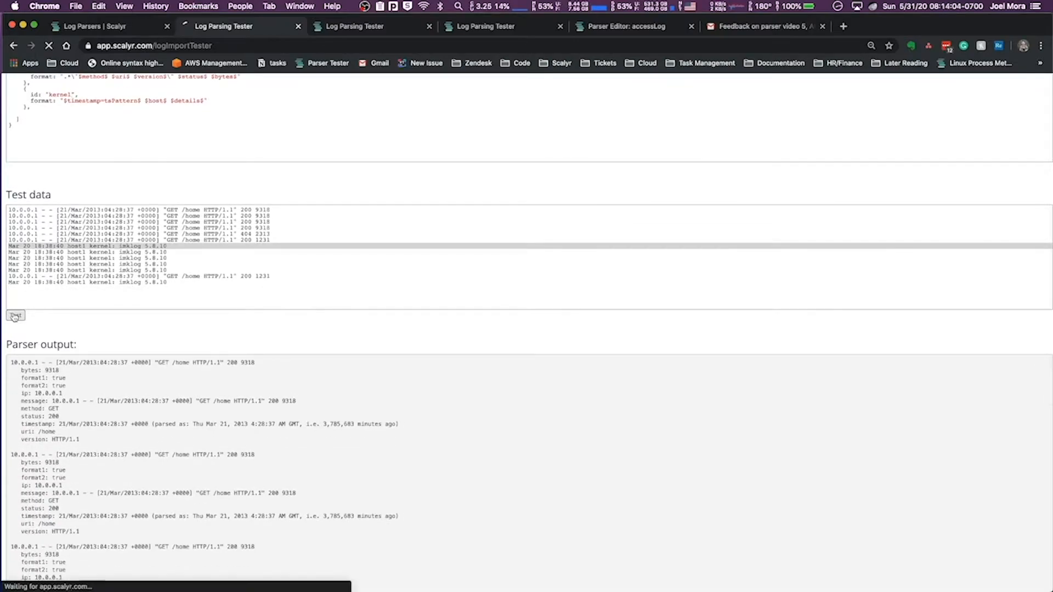
scroll(125, 357, "down", 15)
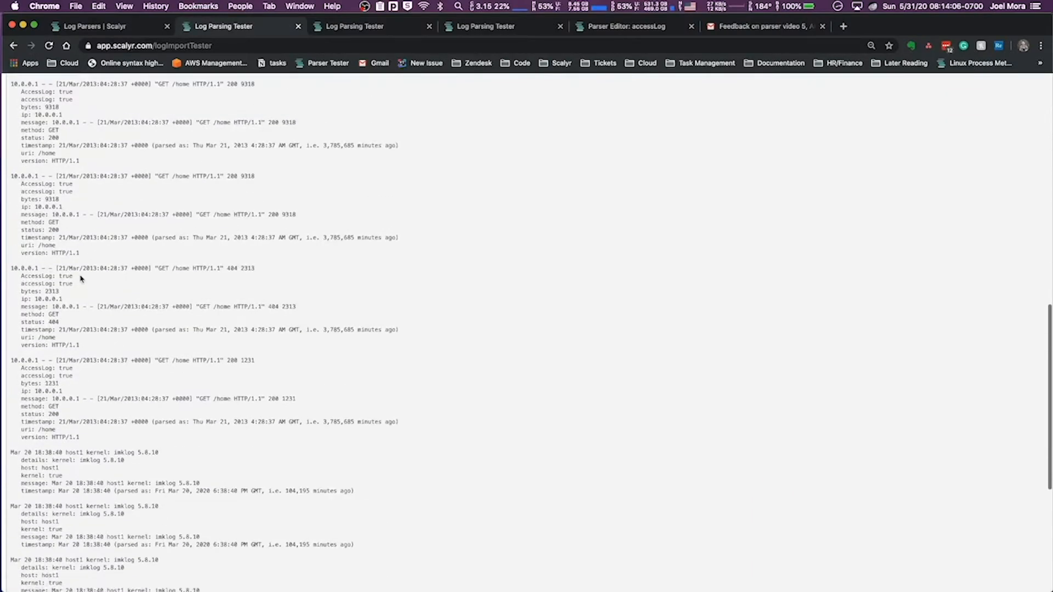
scroll(81, 278, "up", 15)
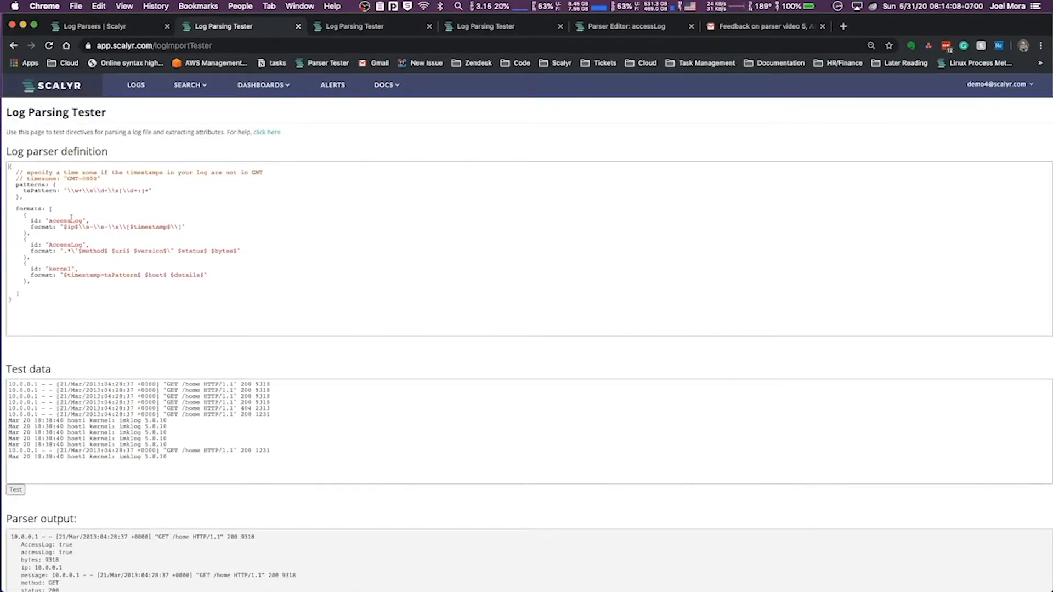
Compare the "AccessLog" and "accessLog" tags on the access log entries with the tags on the kernel entries in the parser output
scroll(84, 373, "down", 6)
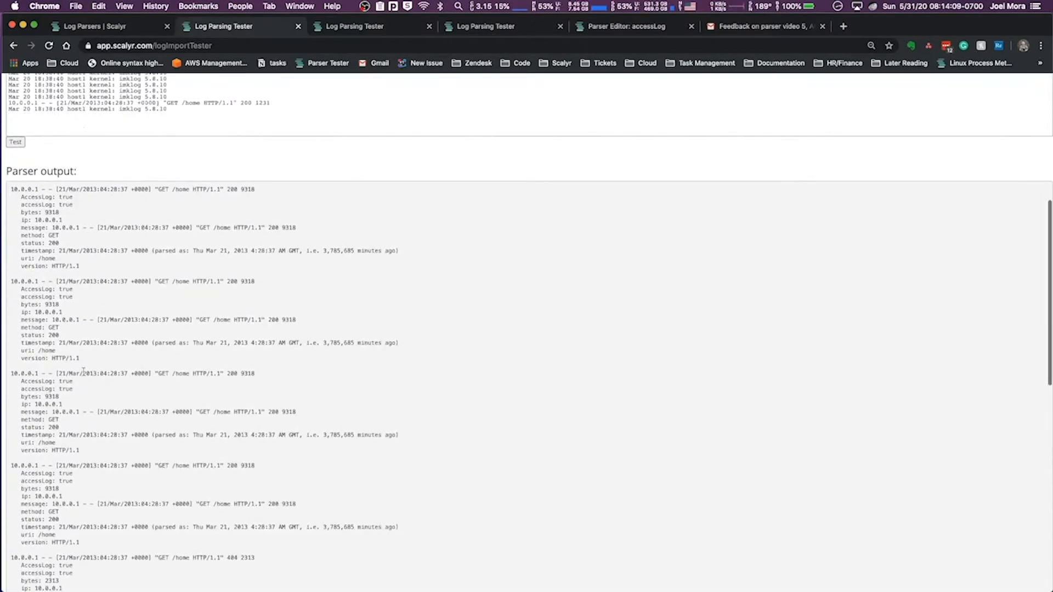
triple_click(39, 204)
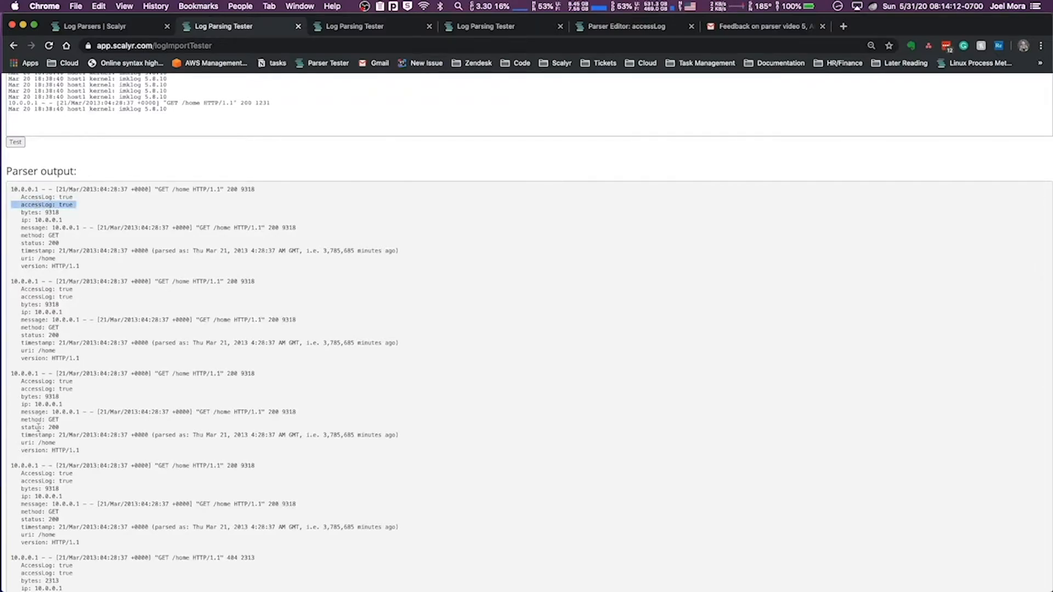
scroll(47, 419, "down", 2)
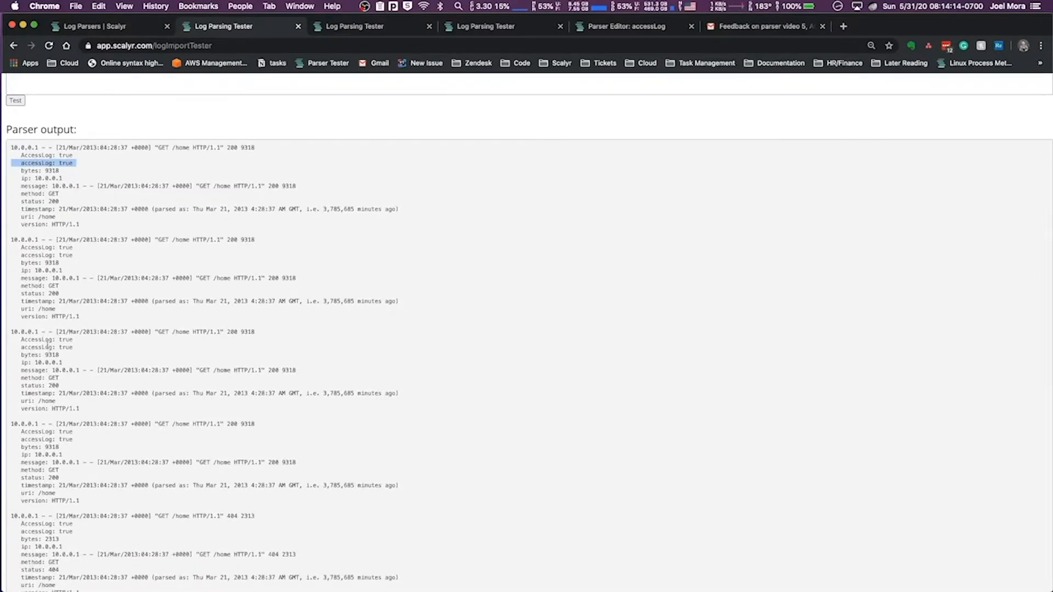
left_click(49, 339)
triple_click(48, 339)
scroll(52, 362, "down", 6)
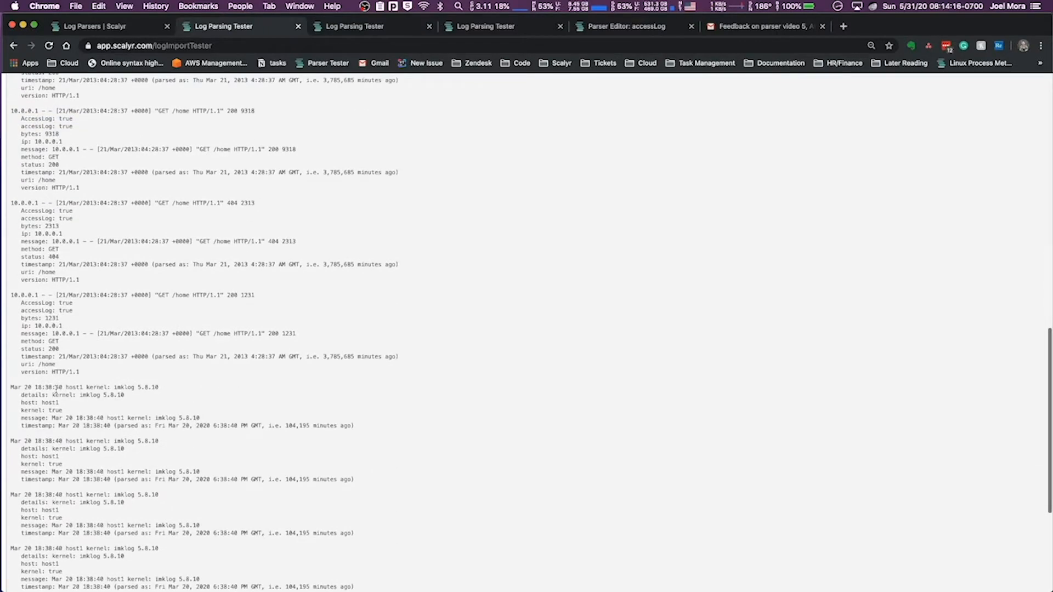
scroll(56, 391, "down", 2)
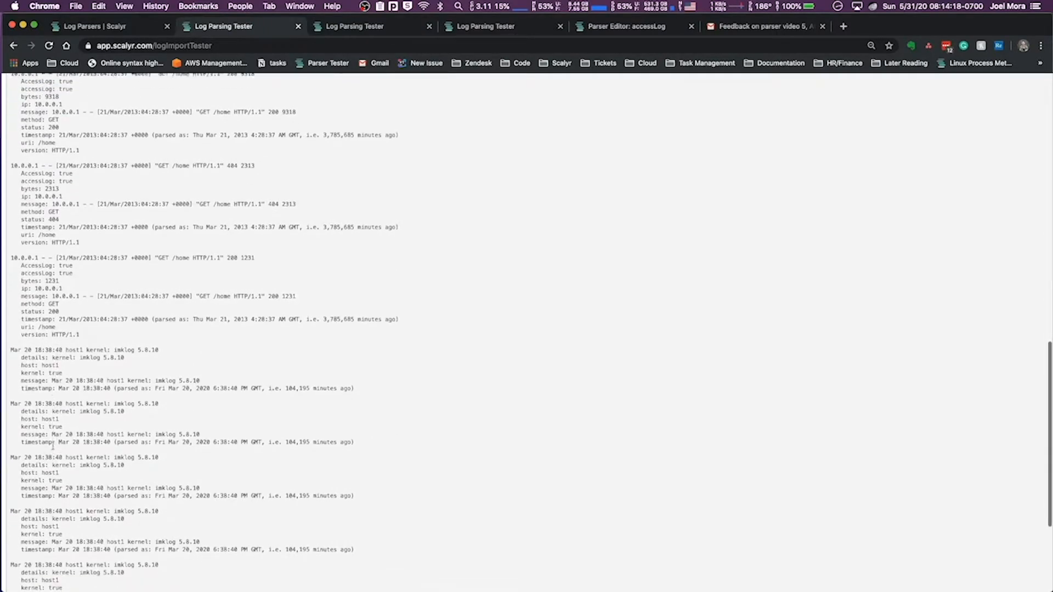
scroll(54, 445, "up", 15)
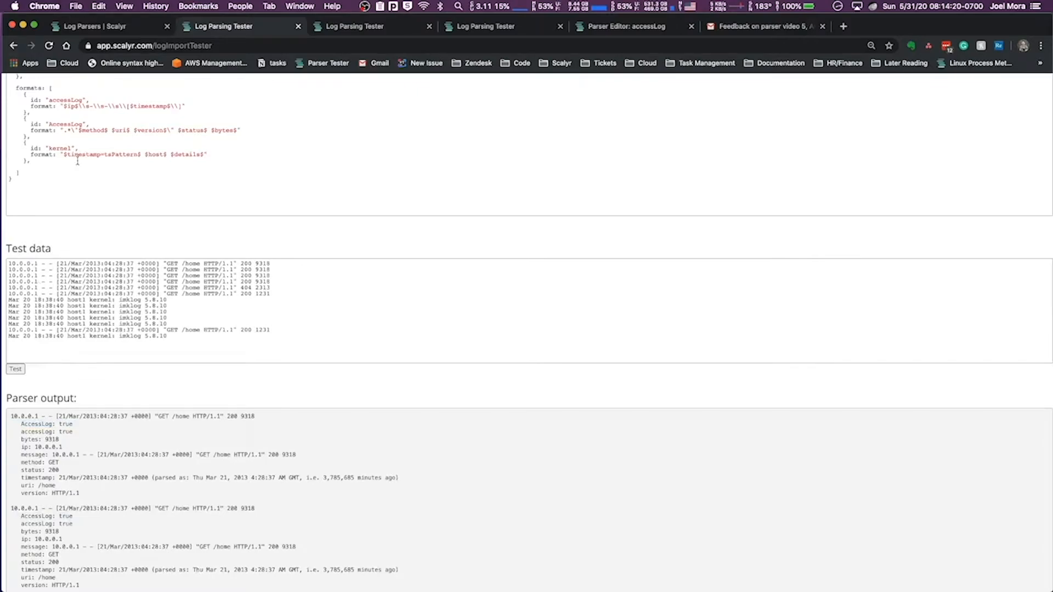
Change the second format's id to "accessLog", then test the parser and check the tags on the last access log and kernel entries
scroll(78, 160, "up", 1)
key("Delete")
type("a")
left_click(15, 381)
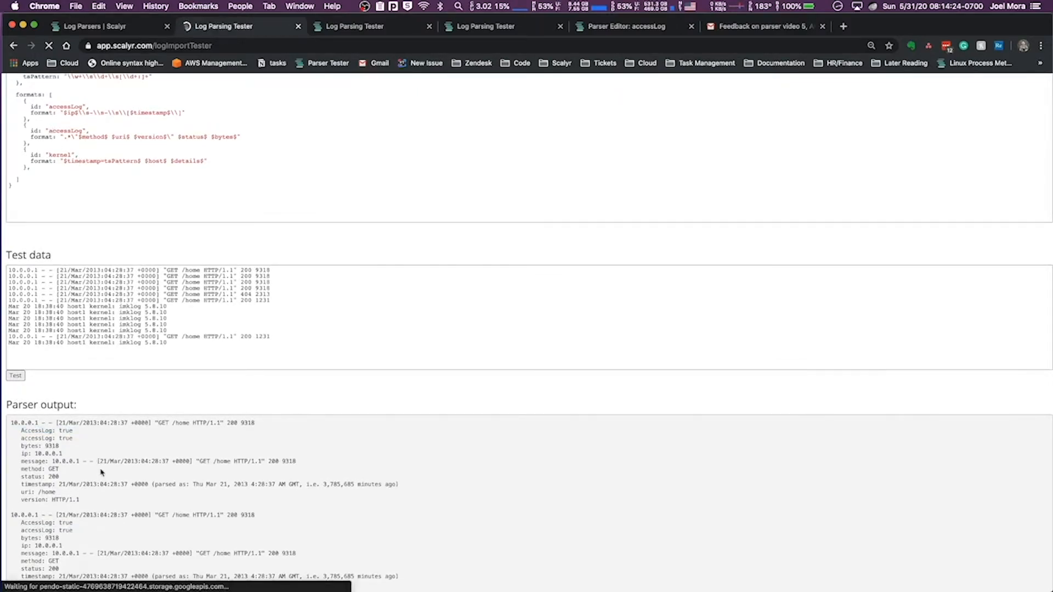
scroll(94, 476, "down", 15)
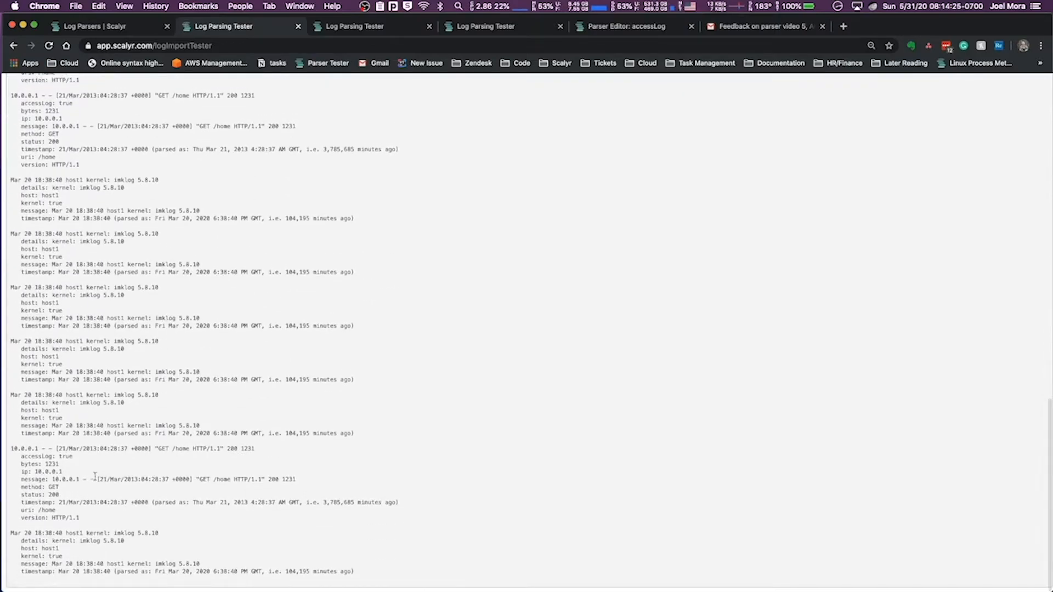
triple_click(56, 455)
triple_click(50, 553)
Add a new line beneath the format string of the first accessLog format
scroll(100, 374, "up", 15)
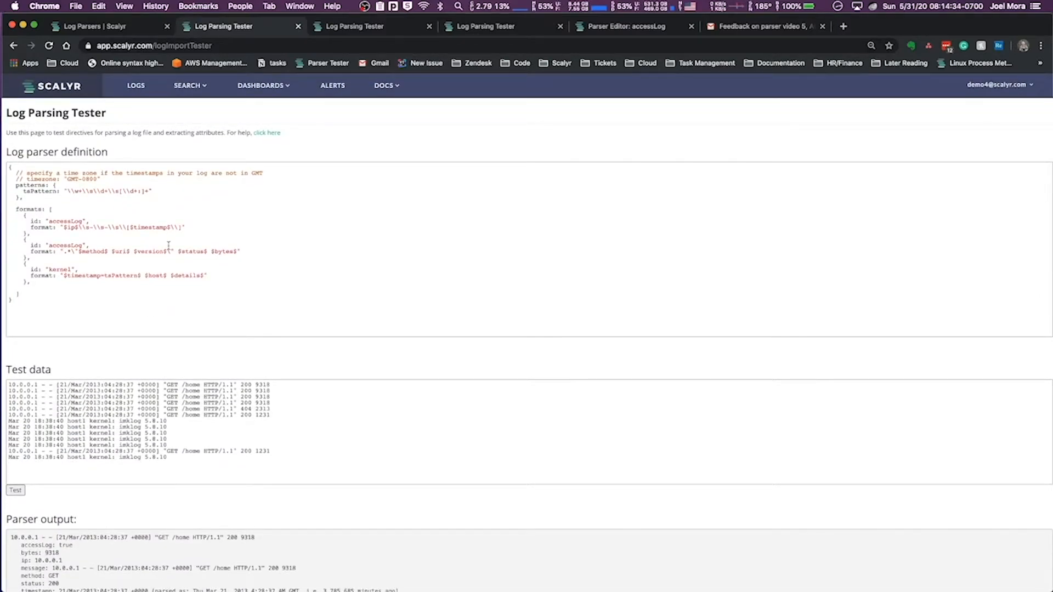
left_click(190, 227)
key("Return")
type("Mar 20 18:38:40 host1 kernel: imklog 5.8.10")
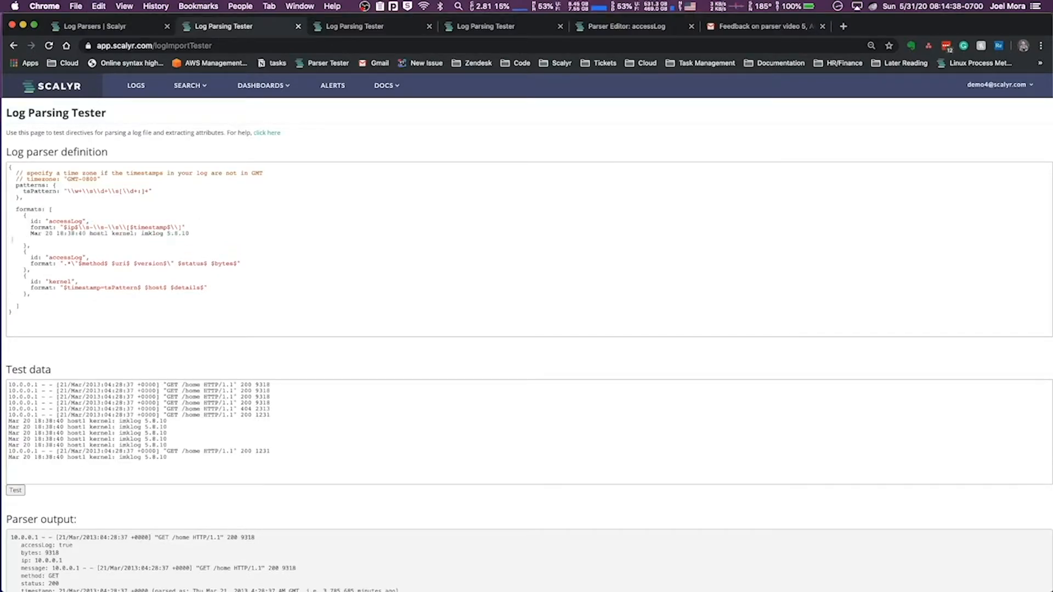
left_click_drag(160, 240, 32, 234)
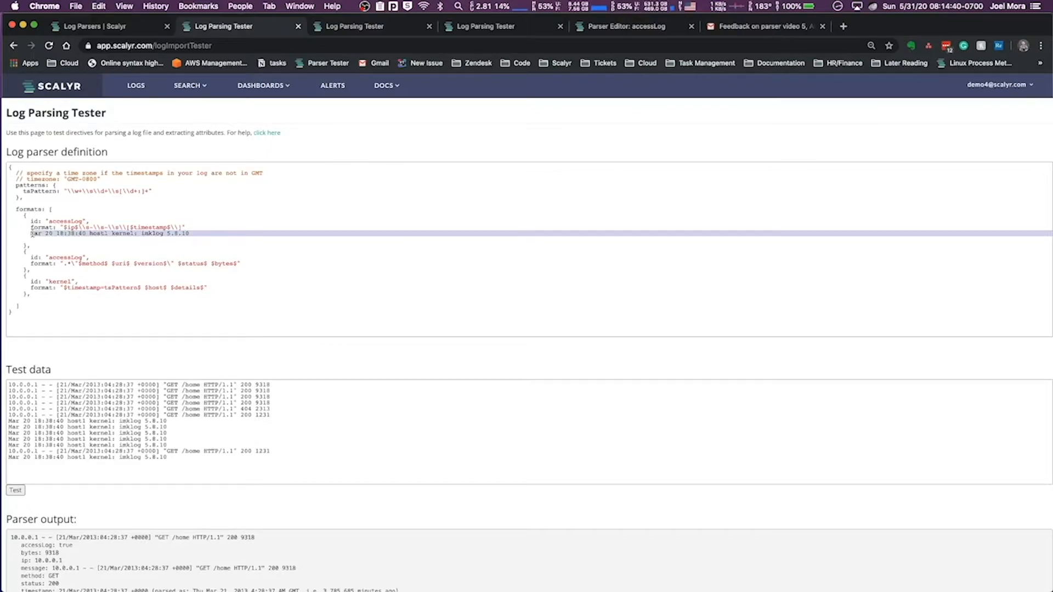
key("BackSpace")
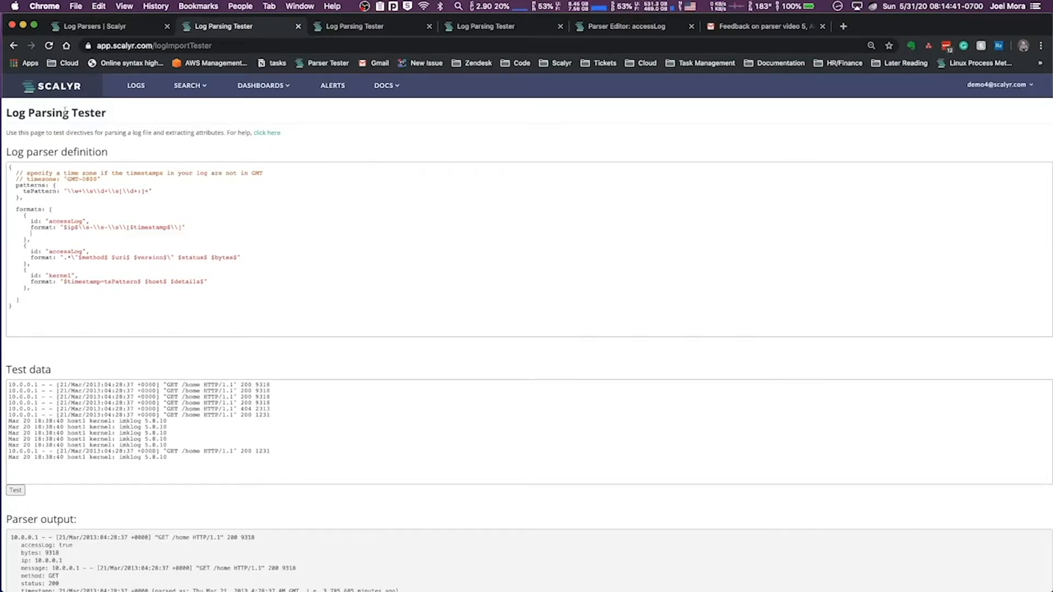
Insert the documentation's attributes line with action "compaction" and phase "finished" into the first format, aligned with its format line
left_click(127, 27)
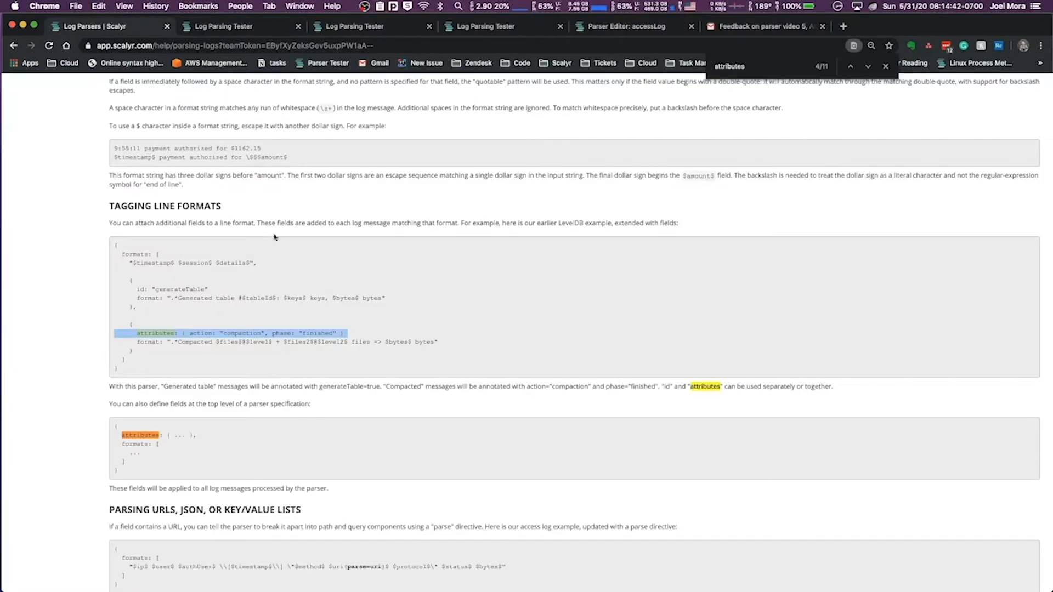
left_click(230, 28)
type("attributes: { action: \"compaction\", phase: \"finished\" }")
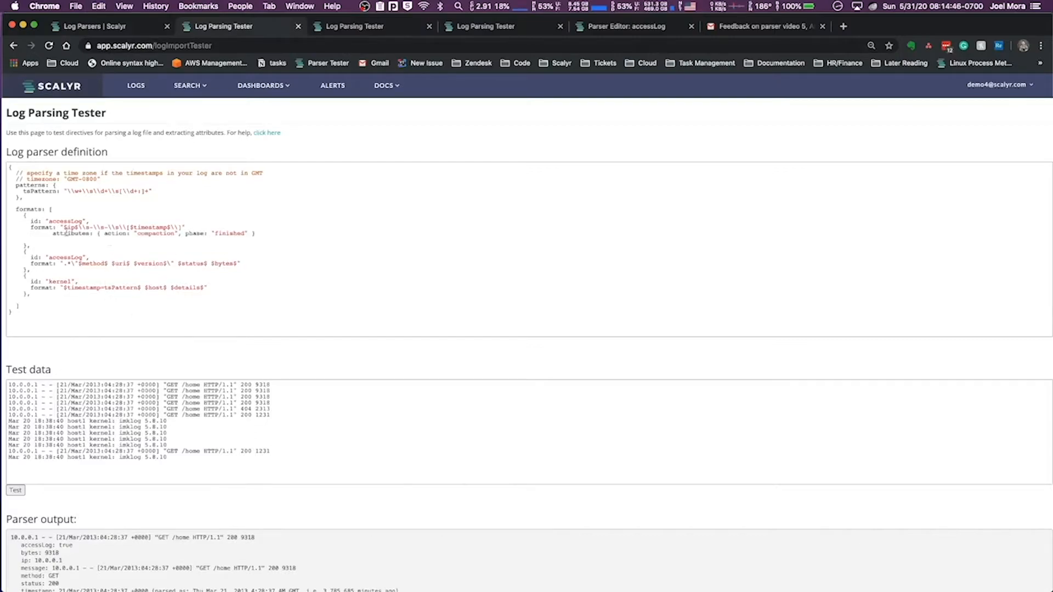
key("BackSpace")
key("BackSpace")
key("BackSpace")
key("BackSpace")
key("BackSpace")
key("BackSpace")
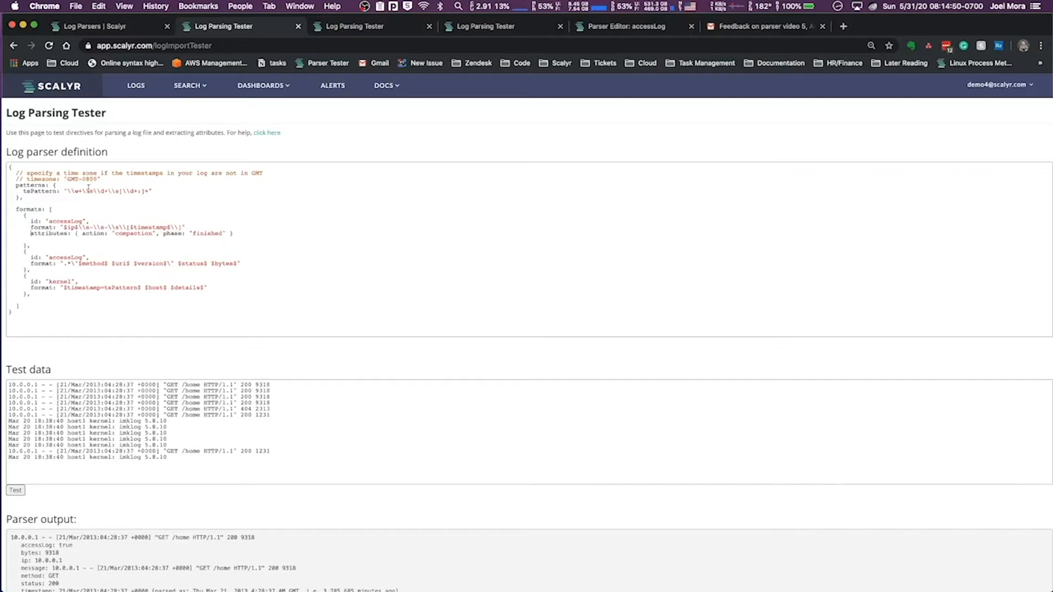
Copy the first format's attributes line into the second accessLog format, beneath its format string, and align its indentation
triple_click(53, 233)
key("ctrl+c")
left_click_drag(25, 214, 30, 247)
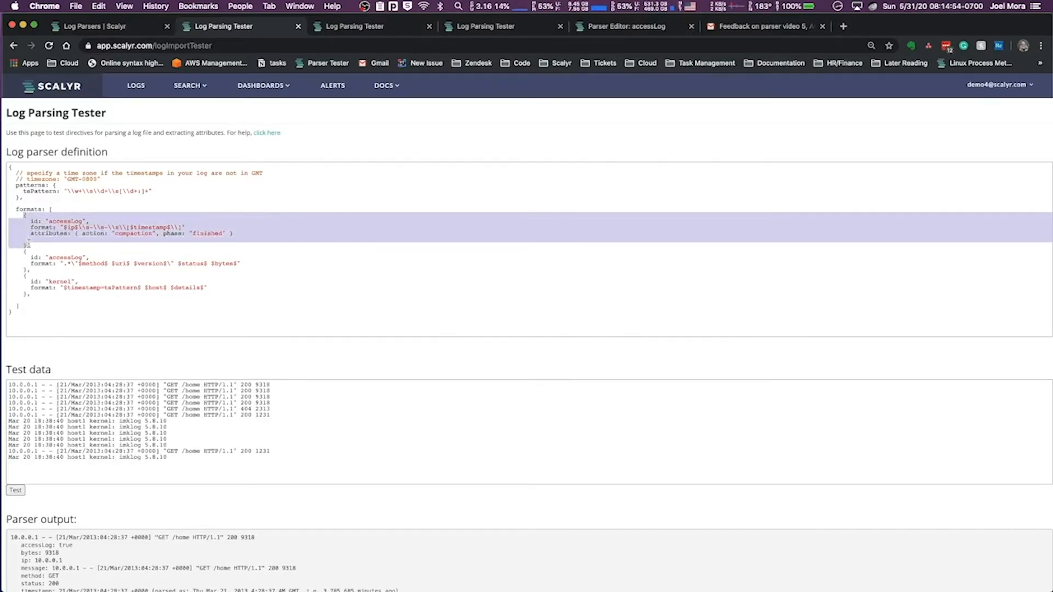
left_click(260, 261)
key("Return")
key("ctrl+v")
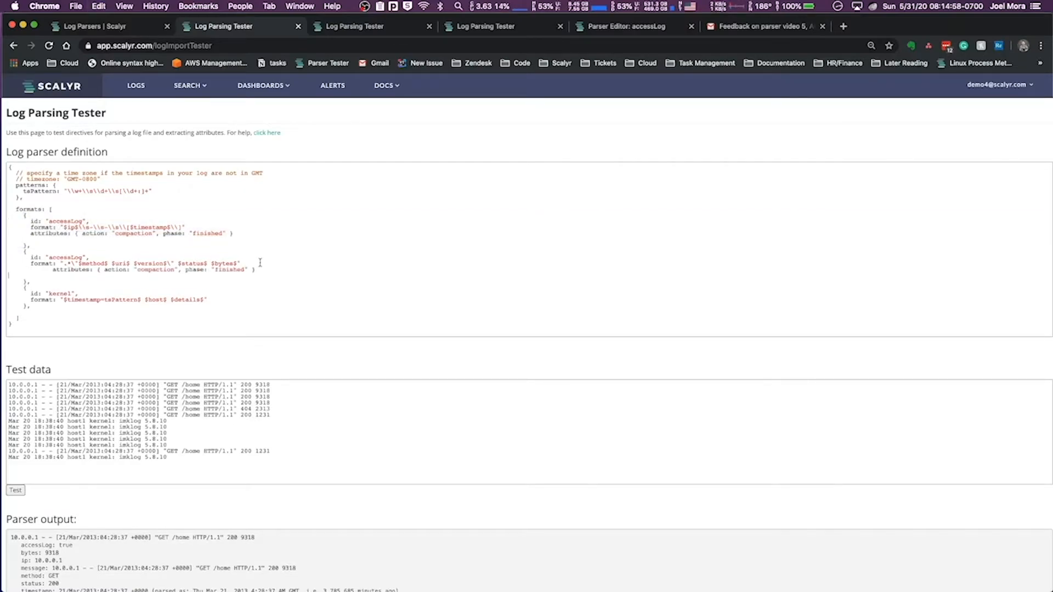
key("BackSpace")
key("BackSpace")
key("BackSpace")
key("BackSpace")
key("BackSpace")
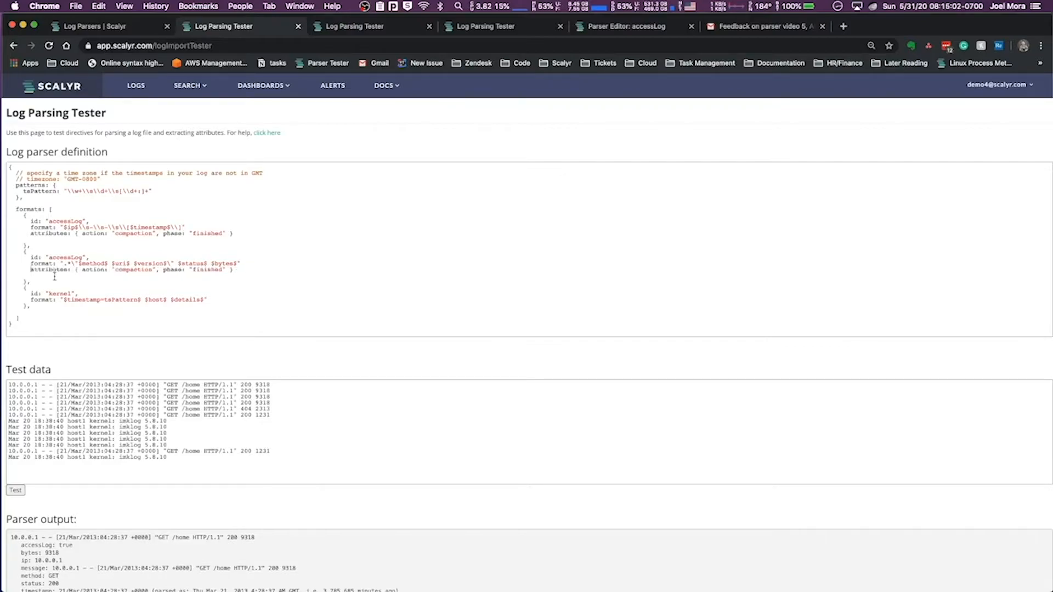
Add the same attributes line beneath the kernel format's format string
left_click(229, 300)
key("Return")
key("ctrl+v")
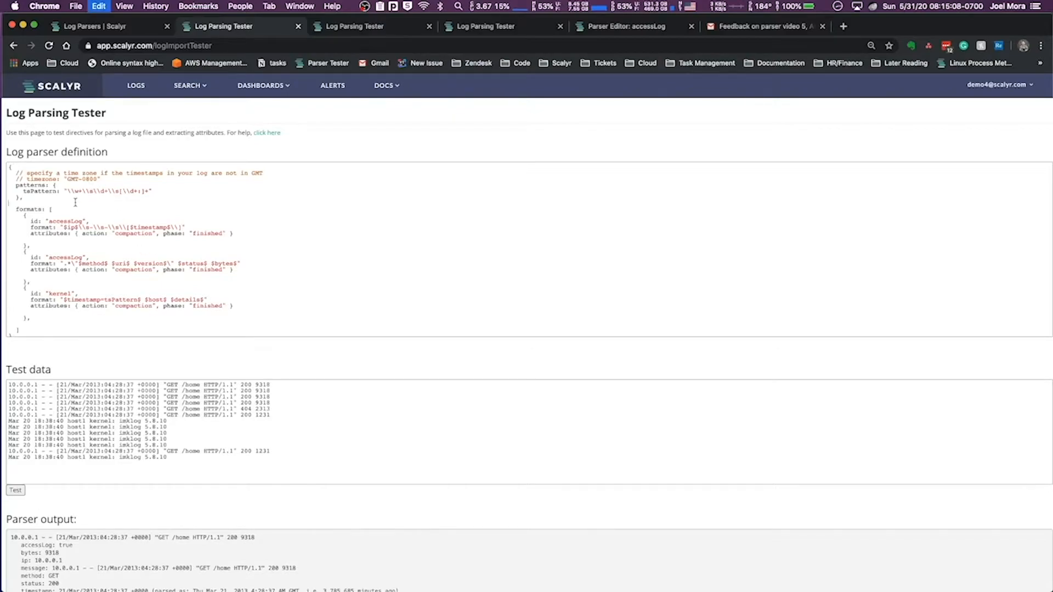
Add a top-level attributes line above the formats list containing only action "compaction", aligned with the other top-level keys
key("super+v")
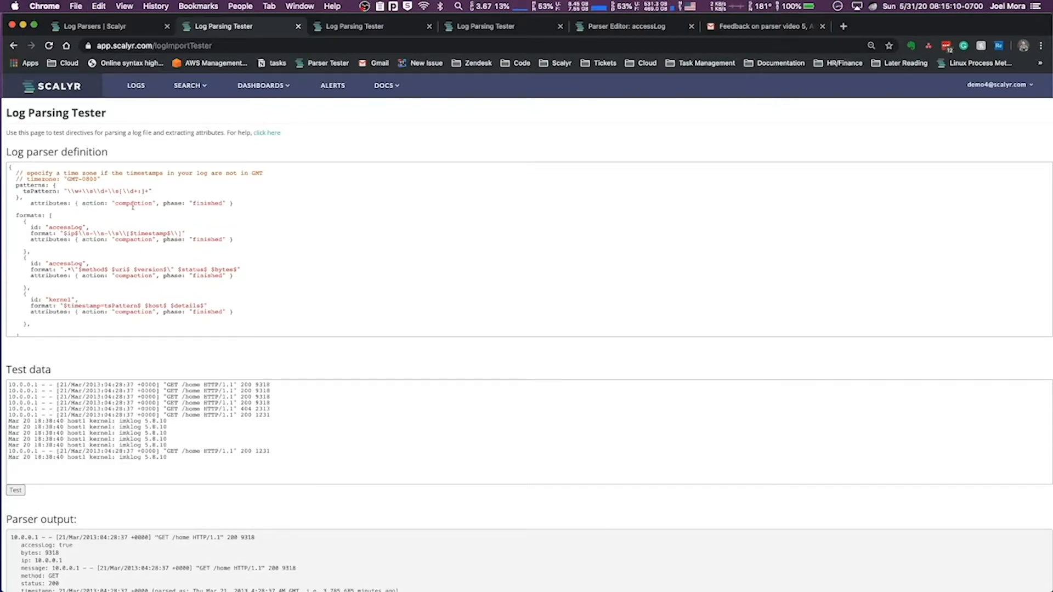
left_click_drag(159, 203, 232, 203)
key("BackSpace")
left_click(31, 203)
key("BackSpace")
key("BackSpace")
key("BackSpace")
key("BackSpace")
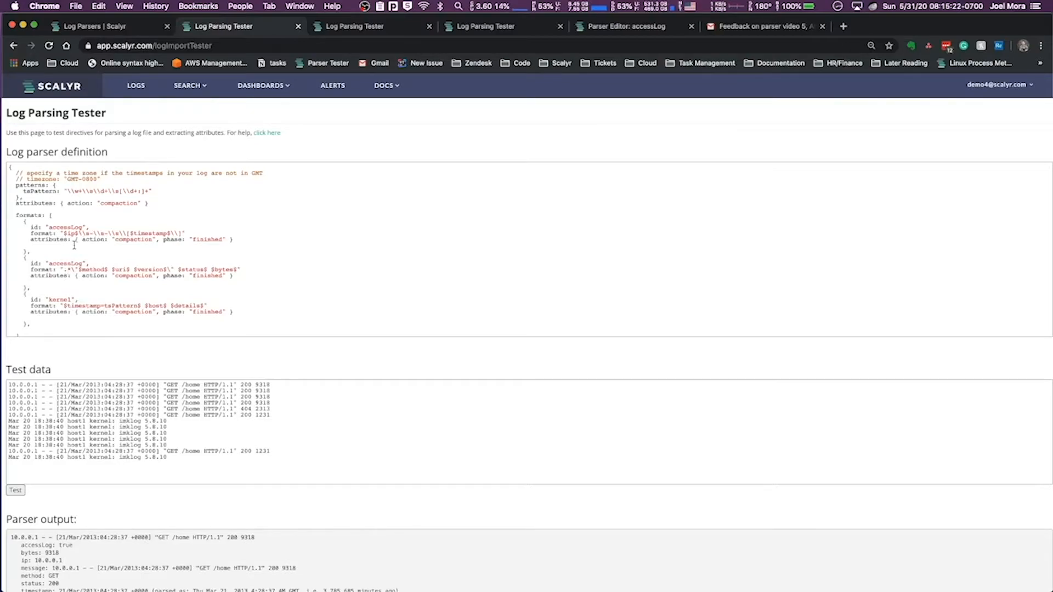
Test the parser with the added attributes and review the action and phase fields in the output entries
scroll(87, 466, "down", 3)
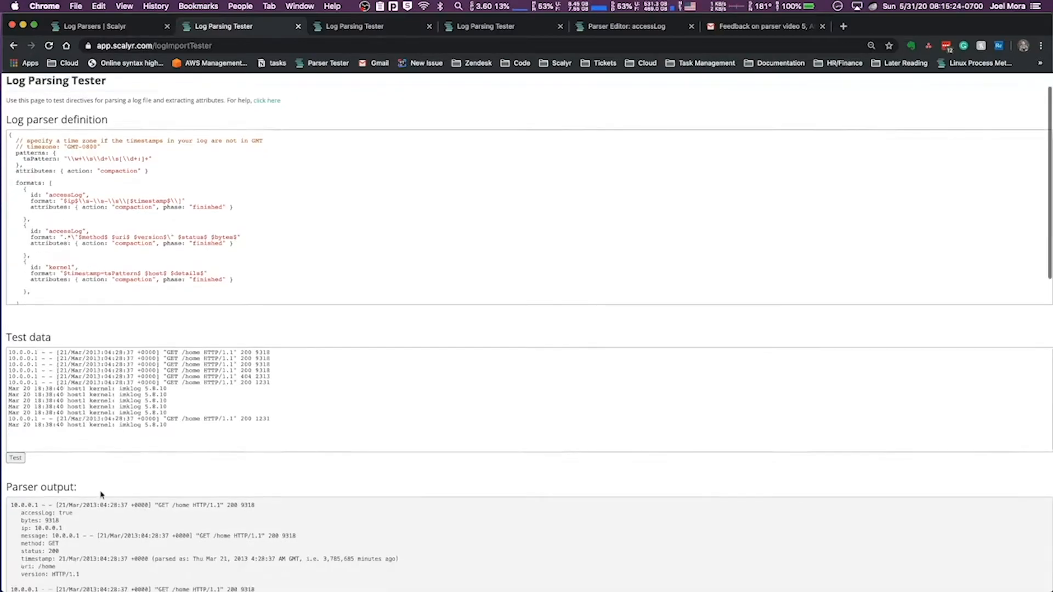
left_click(20, 372)
scroll(147, 506, "down", 7)
scroll(147, 505, "down", 5)
Rename the action attribute to "type" in the attributes lines of all three formats
scroll(145, 504, "up", 15)
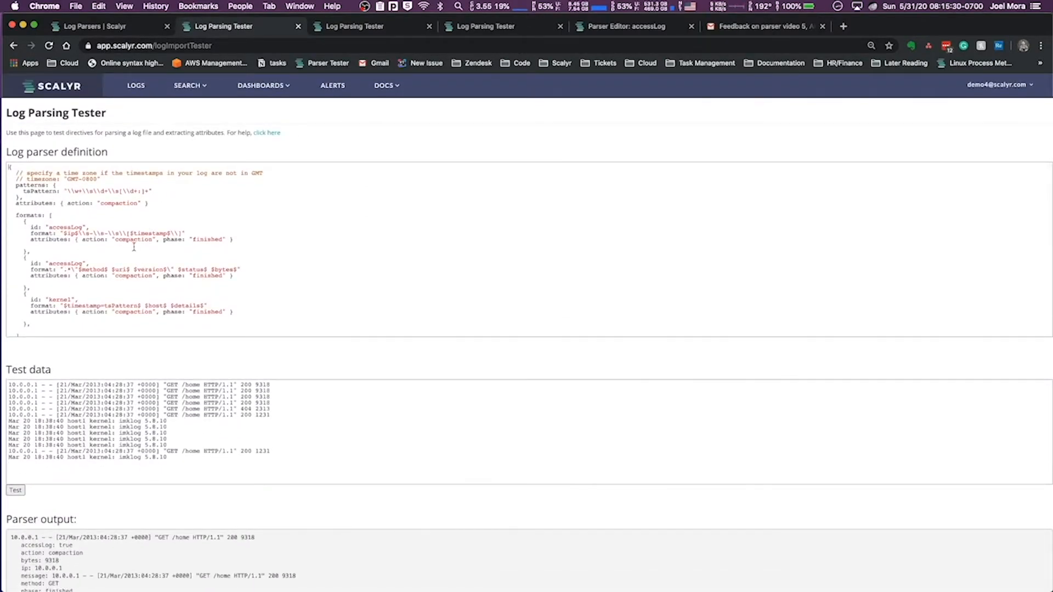
left_click(133, 240)
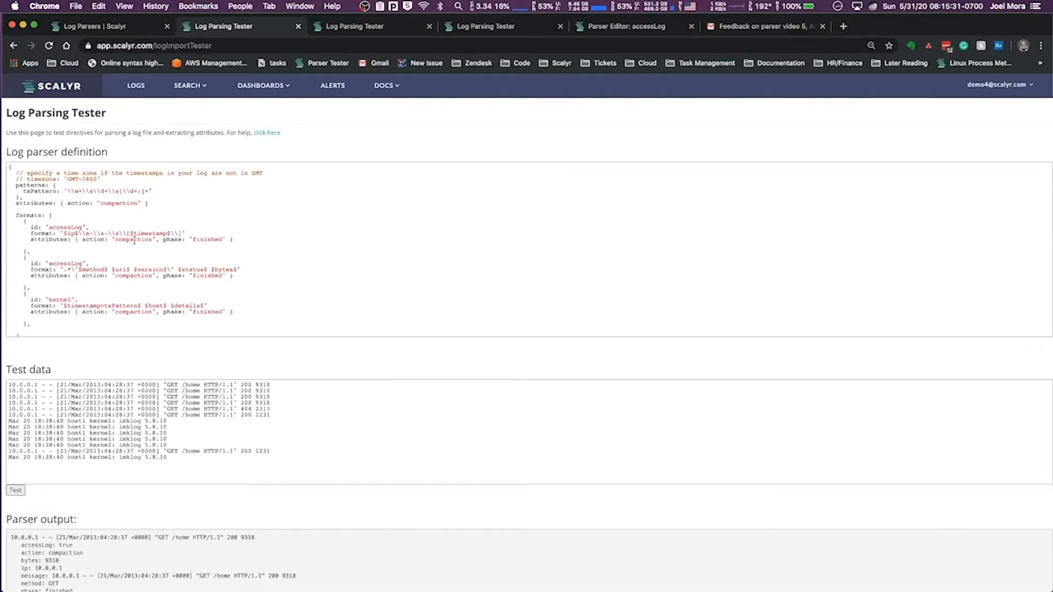
double_click(85, 240)
type("type")
double_click(90, 276)
type("type")
scroll(92, 291, "down", 2)
double_click(92, 289)
type("type")
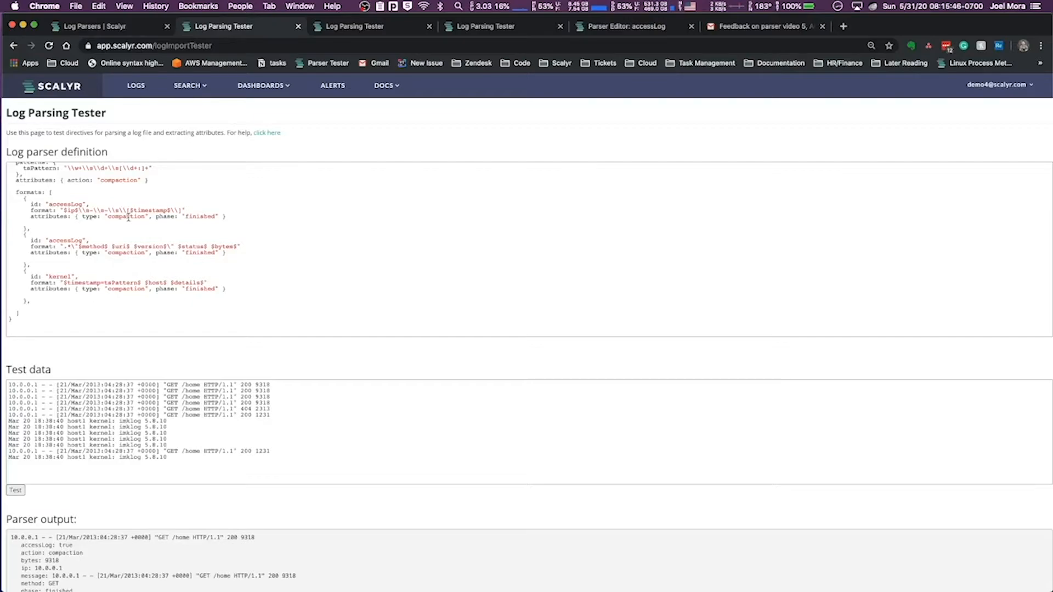
Set the type attribute to "accessLog" in the first two formats and to "kernel" in the third
double_click(129, 218)
type("accessLog")
double_click(133, 253)
type("acc")
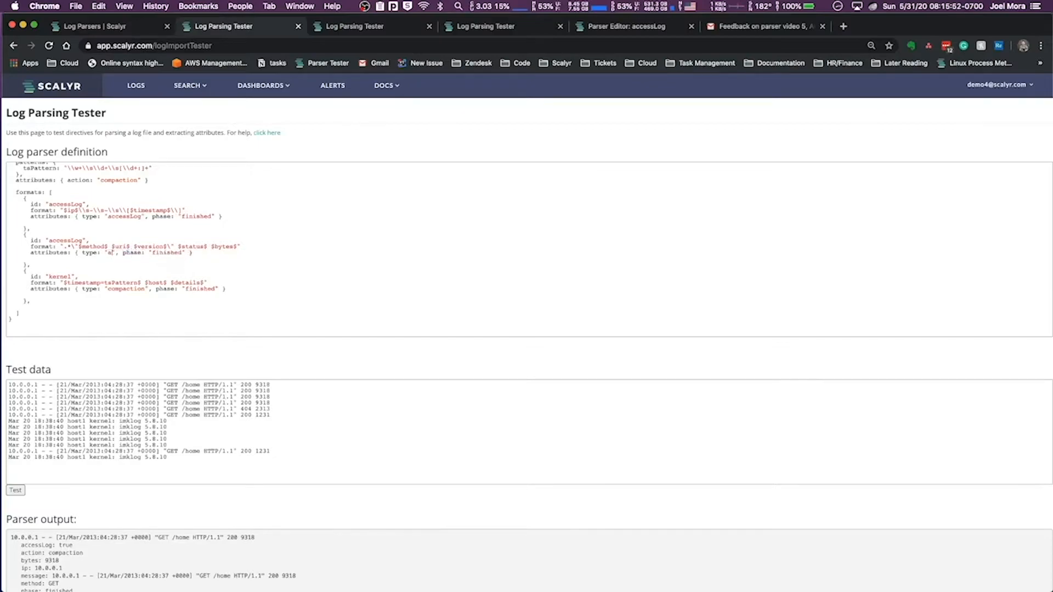
type("essLog")
double_click(126, 289)
type("kernel")
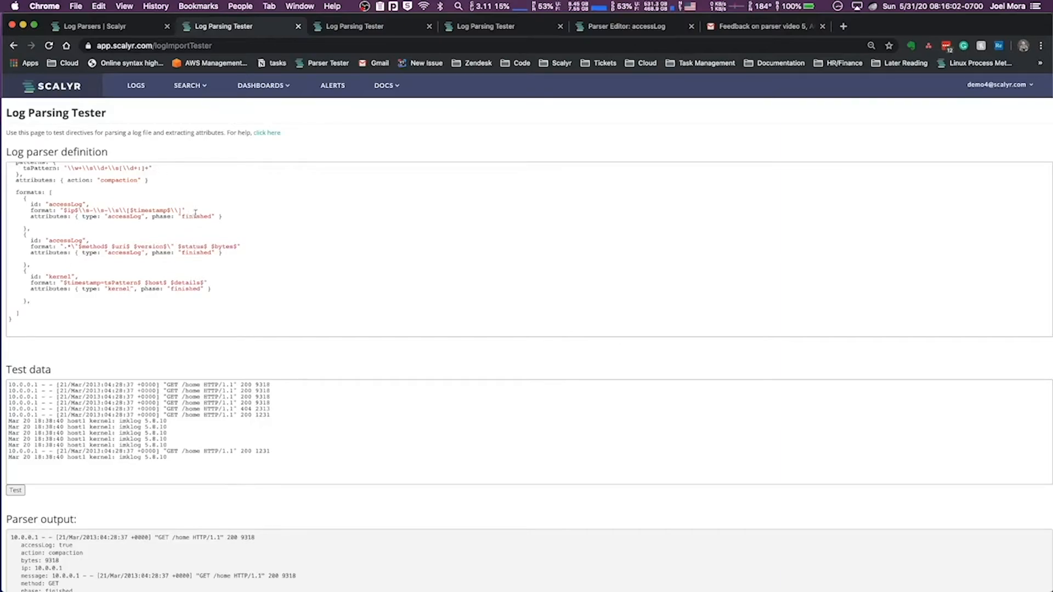
Change the top-level attribute to dataset with the value "data"
scroll(141, 202, "up", 1)
double_click(81, 203)
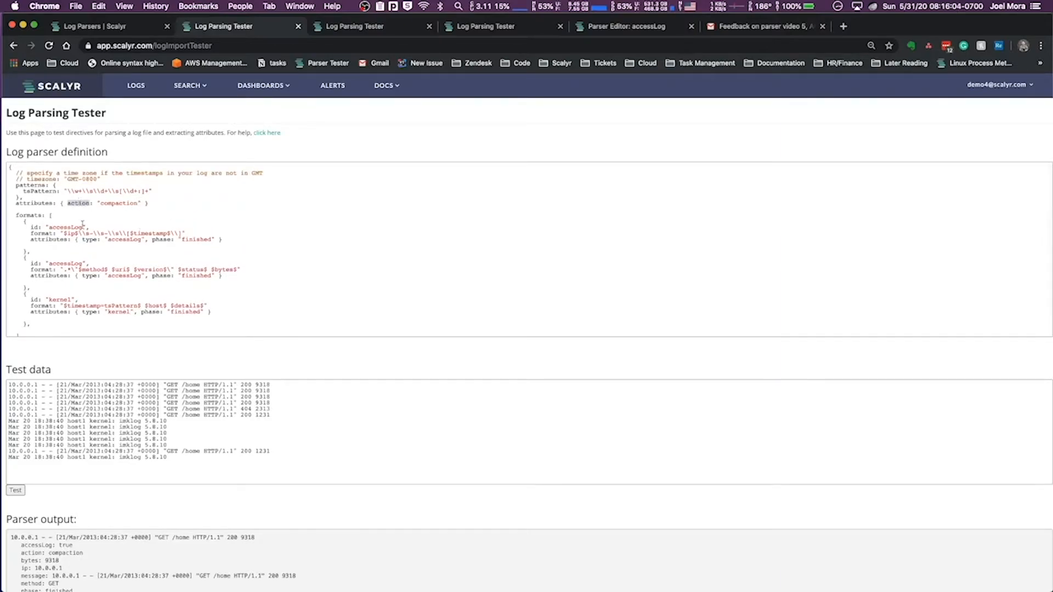
type("dataset")
double_click(123, 203)
type("access")
Test the parser with the dataset and type attributes in place
scroll(194, 361, "down", 5)
scroll(193, 360, "down", 3)
scroll(98, 359, "up", 2)
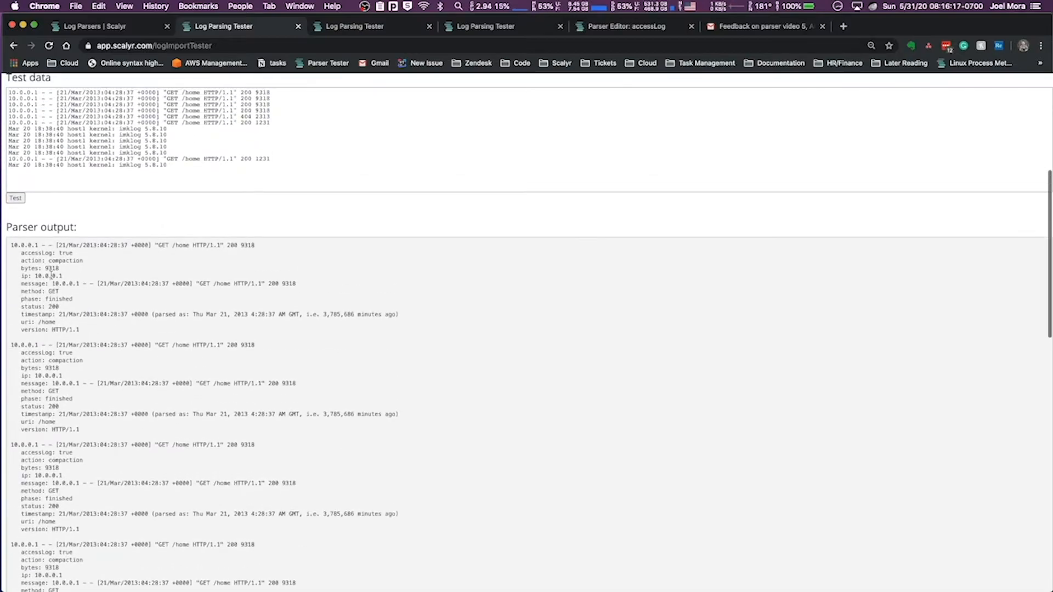
left_click(16, 199)
scroll(146, 362, "down", 5)
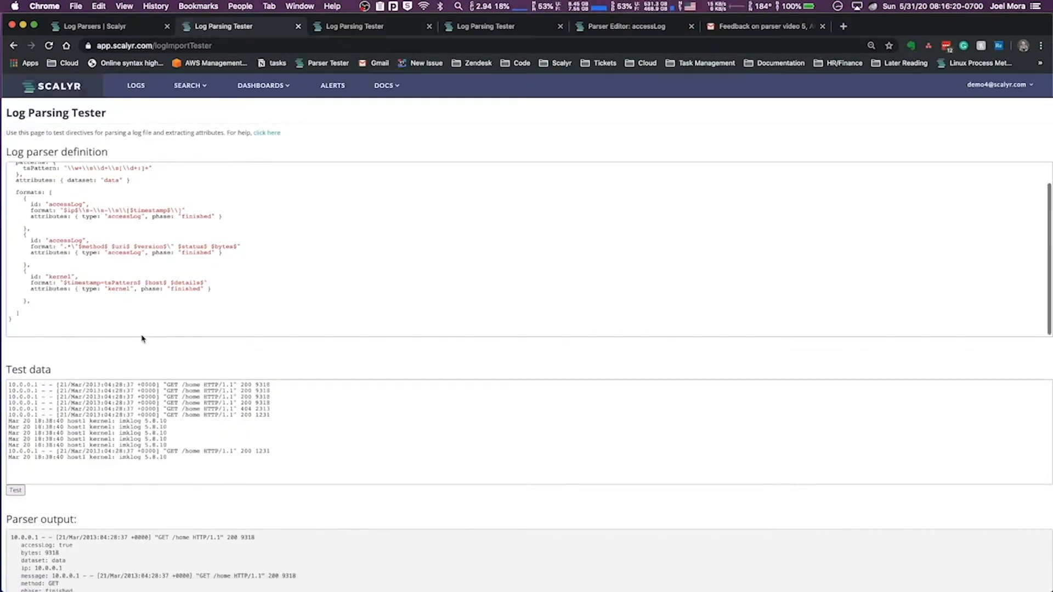
Examine the dataset and type attributes across the entries in the parser output
scroll(146, 359, "down", 4)
scroll(101, 373, "up", 1)
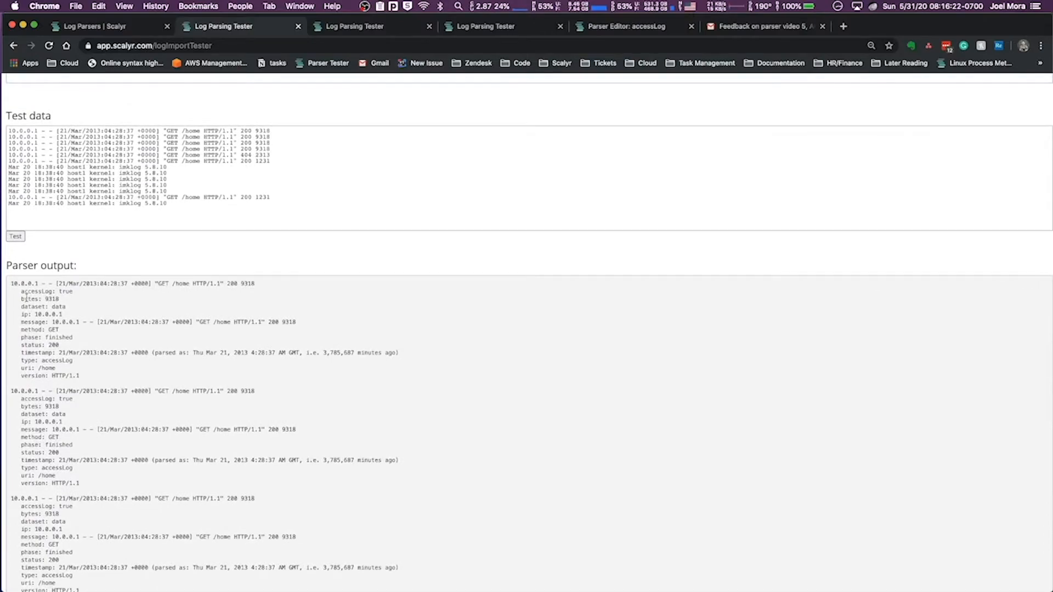
double_click(33, 307)
double_click(59, 308)
double_click(59, 414)
scroll(59, 414, "down", 3)
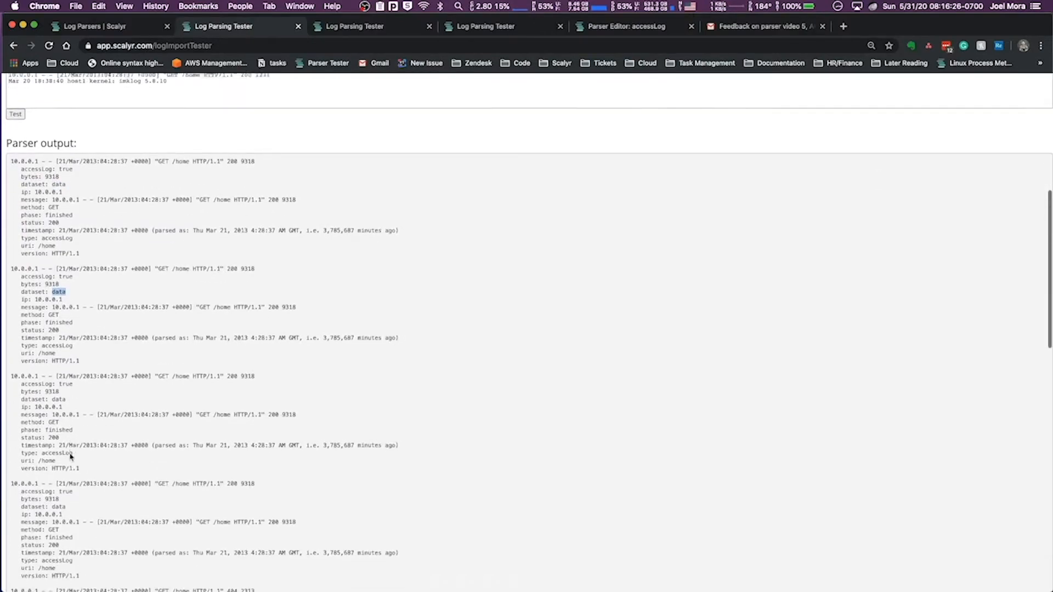
scroll(59, 373, "down", 10)
scroll(60, 393, "up", 10)
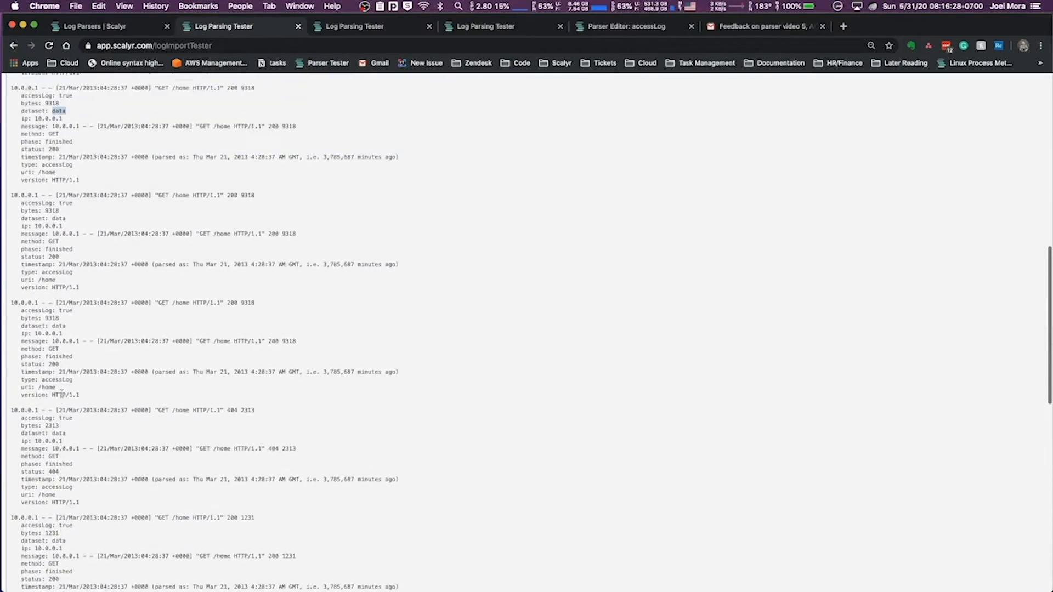
scroll(61, 393, "up", 1)
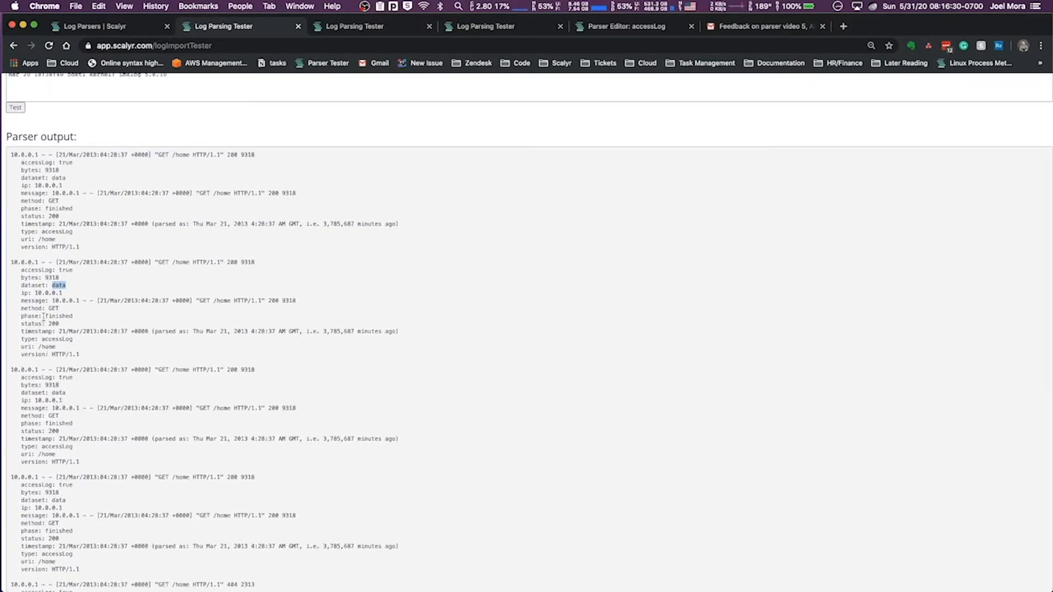
double_click(28, 338)
scroll(81, 193, "up", 2)
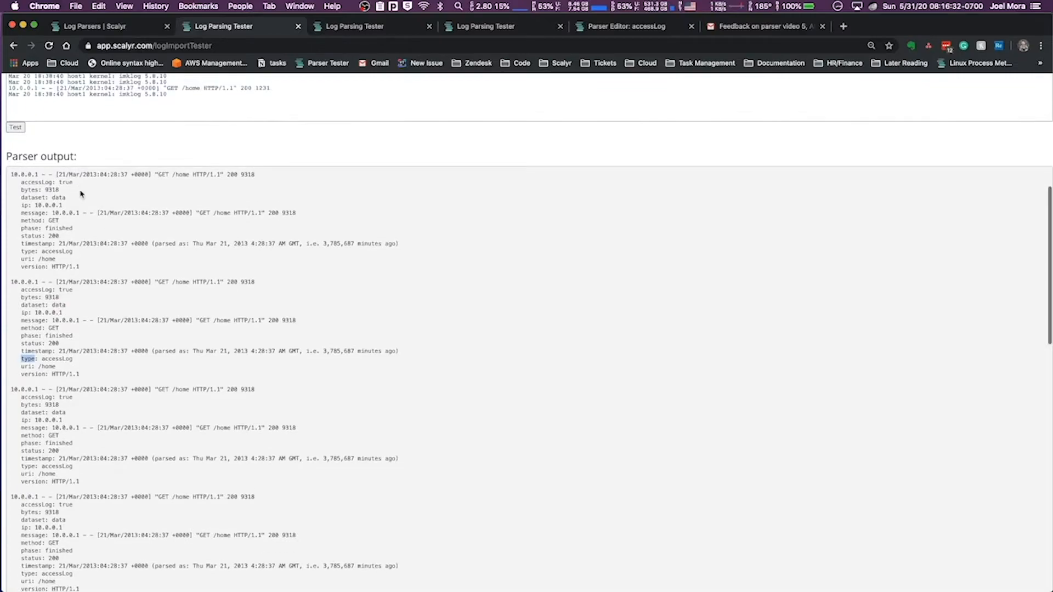
Compare the type attribute of the first access log entry with that of the last kernel entry in the parser output
double_click(27, 251)
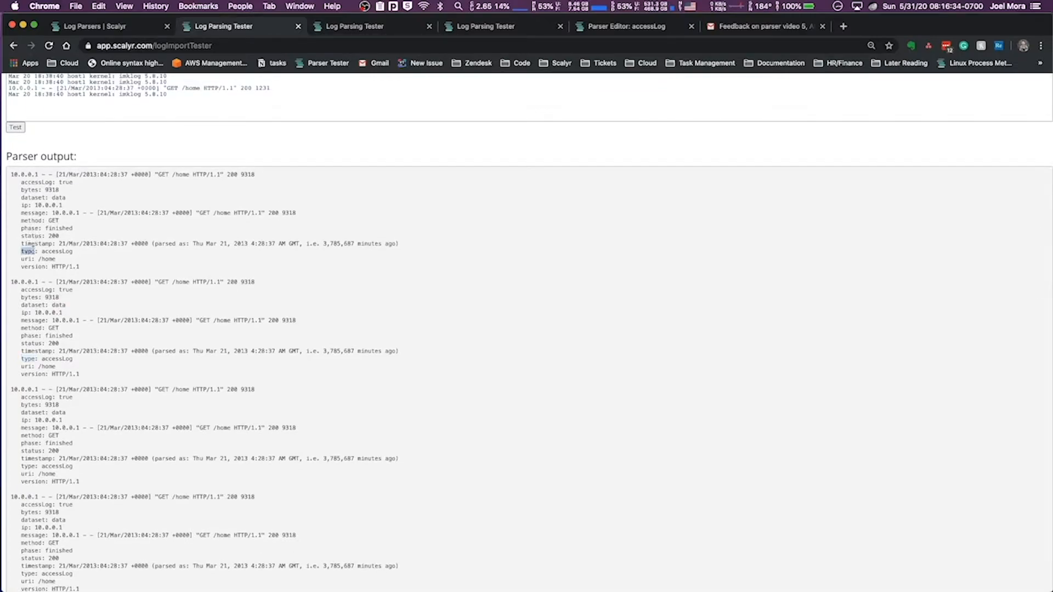
double_click(55, 251)
scroll(34, 361, "down", 15)
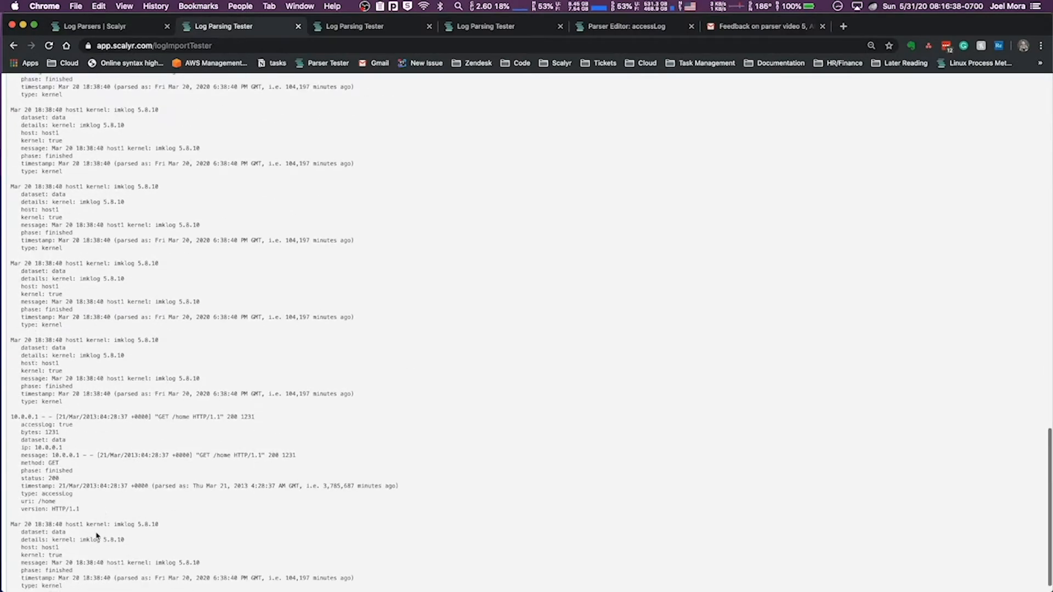
triple_click(52, 583)
scroll(179, 365, "up", 20)
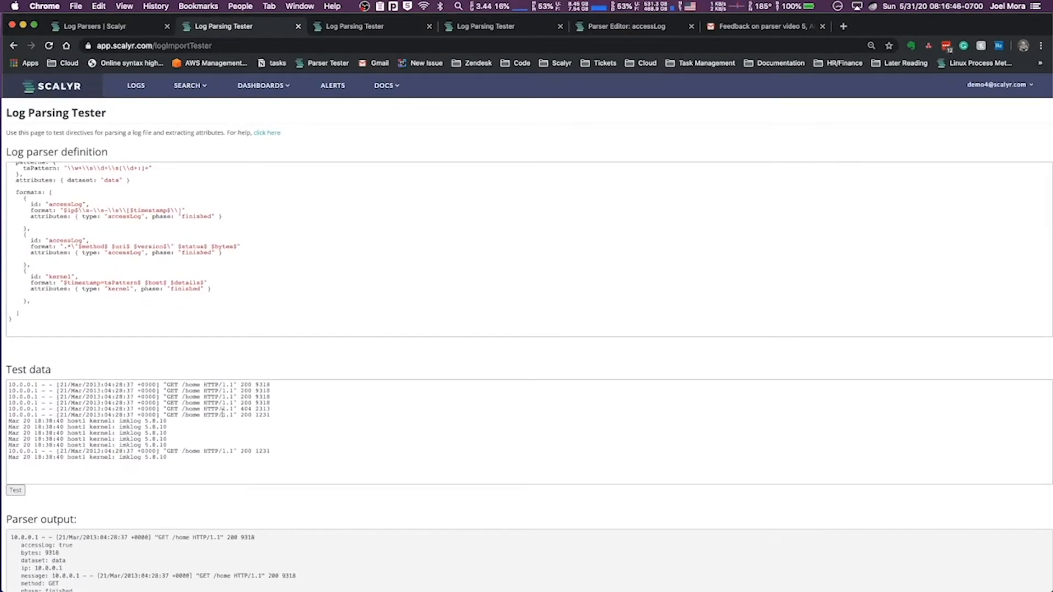
Compare the access log and kernel lines in the test data with the attributes of their matching formats
left_click_drag(282, 412, 2, 387)
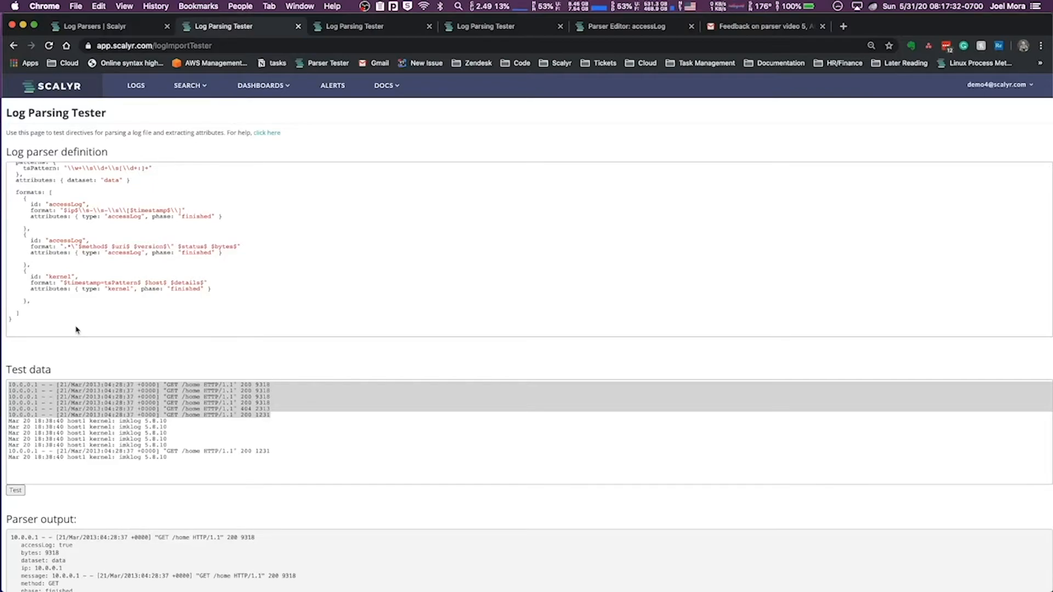
left_click(91, 392)
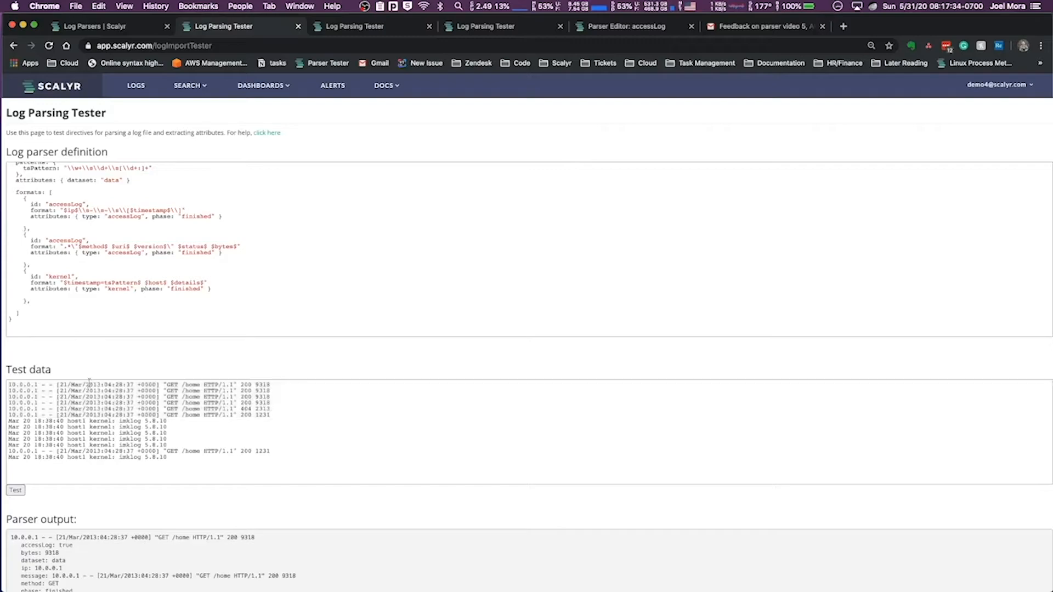
triple_click(164, 426)
scroll(181, 432, "down", 5)
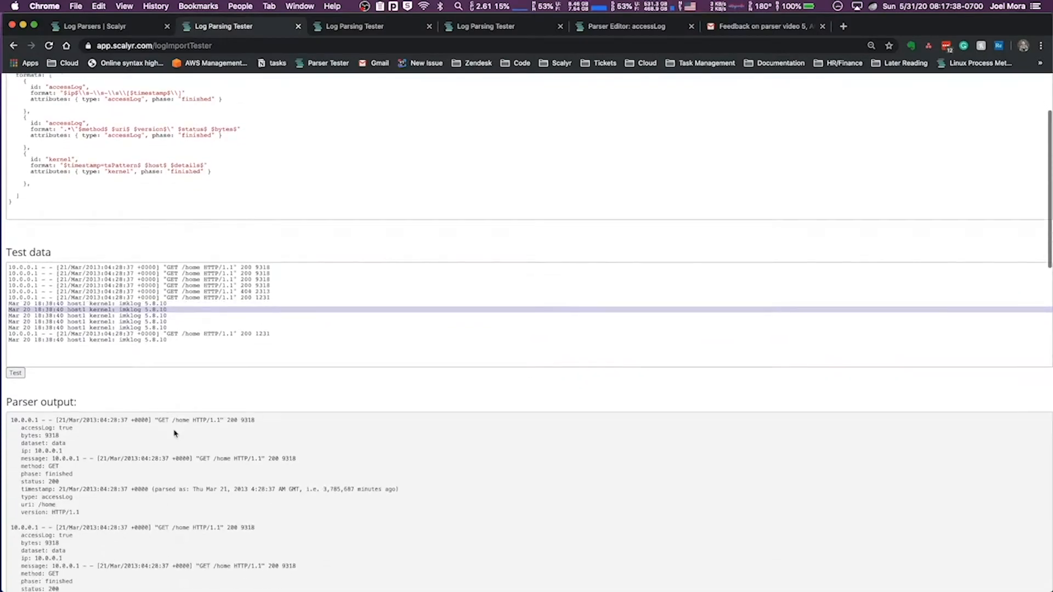
scroll(179, 374, "up", 4)
triple_click(50, 255)
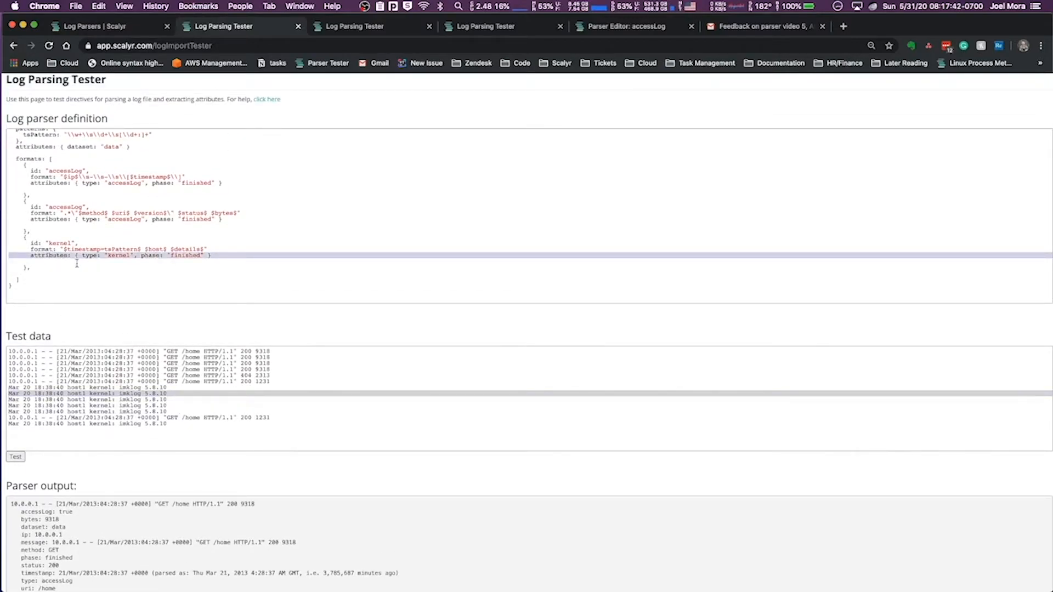
double_click(61, 219)
triple_click(61, 219)
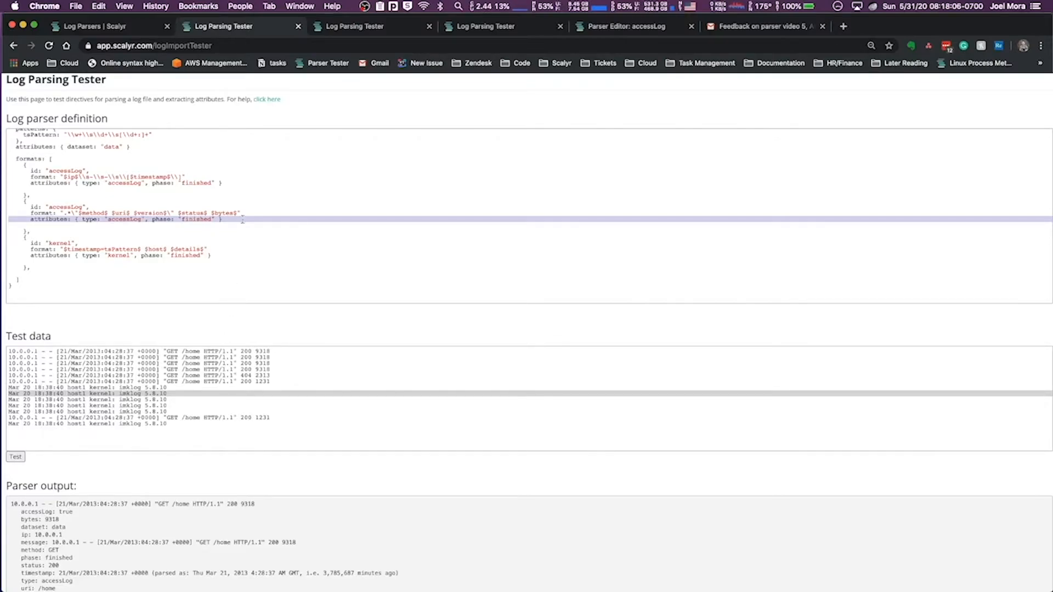
Search the Log Parsers documentation for "rewrites" and review the first Rewriting Rules example
left_click(363, 25)
left_click(243, 25)
left_click(88, 30)
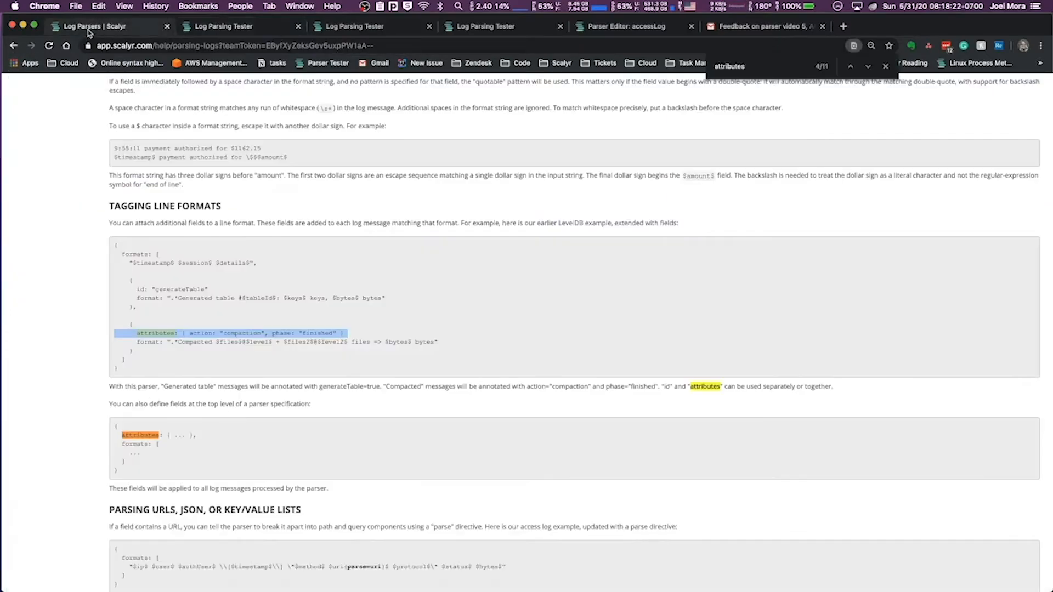
left_click(182, 196)
key("super+f")
type("rewrit")
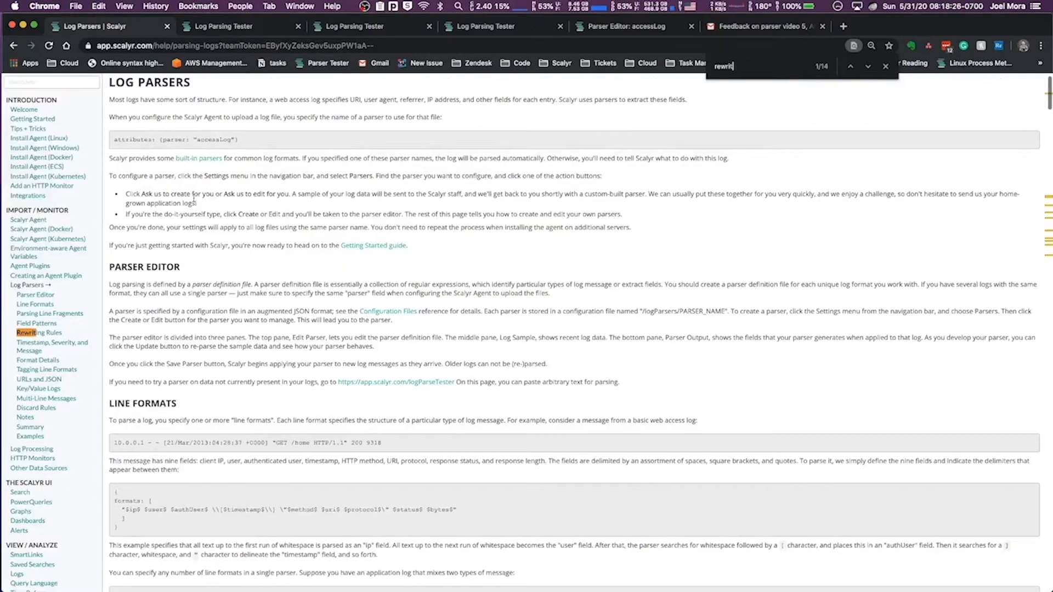
type("es")
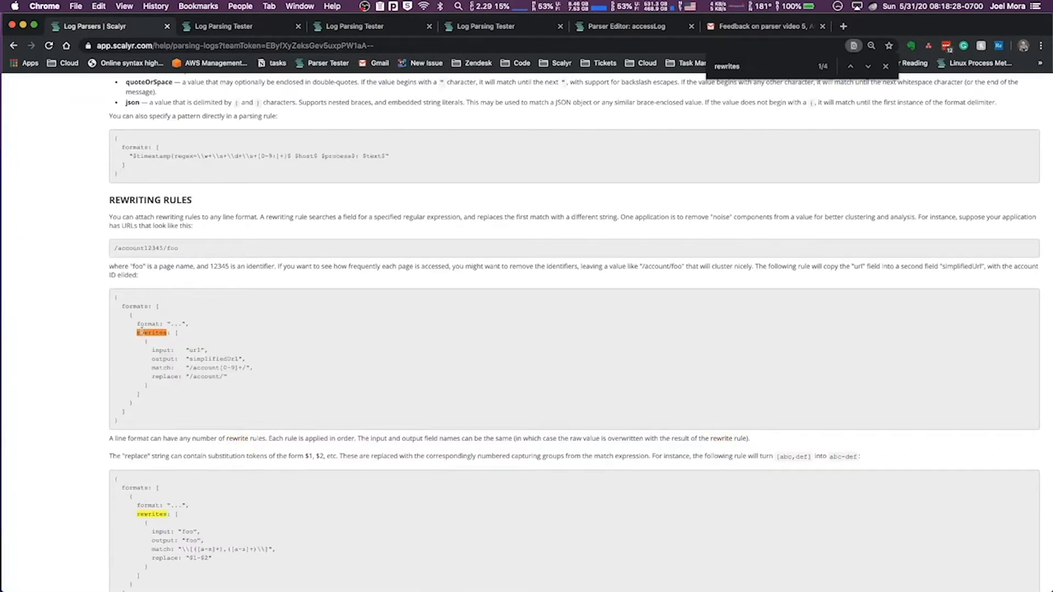
triple_click(148, 199)
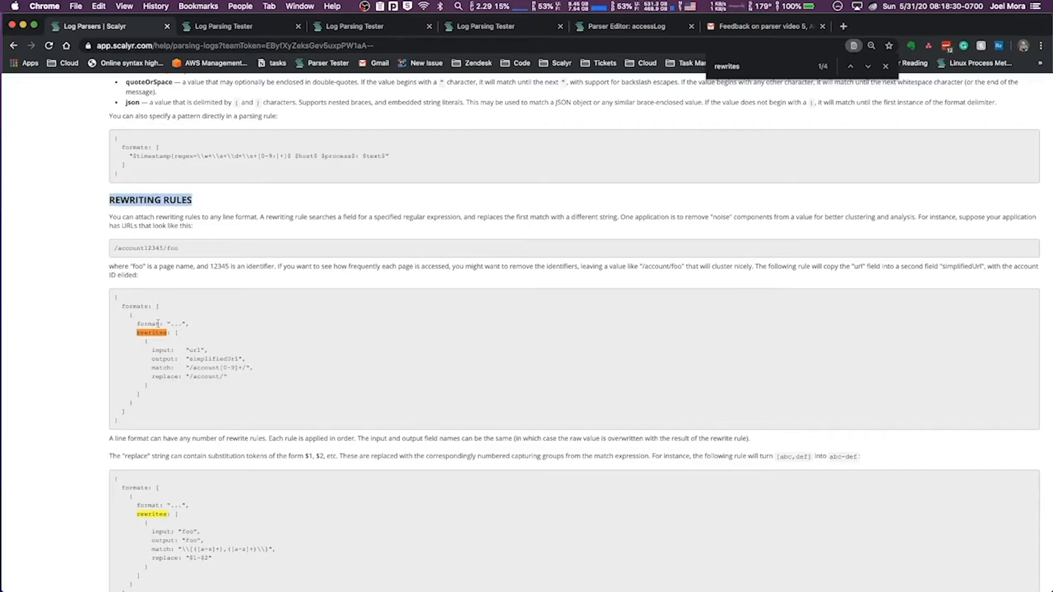
left_click_drag(135, 332, 196, 392)
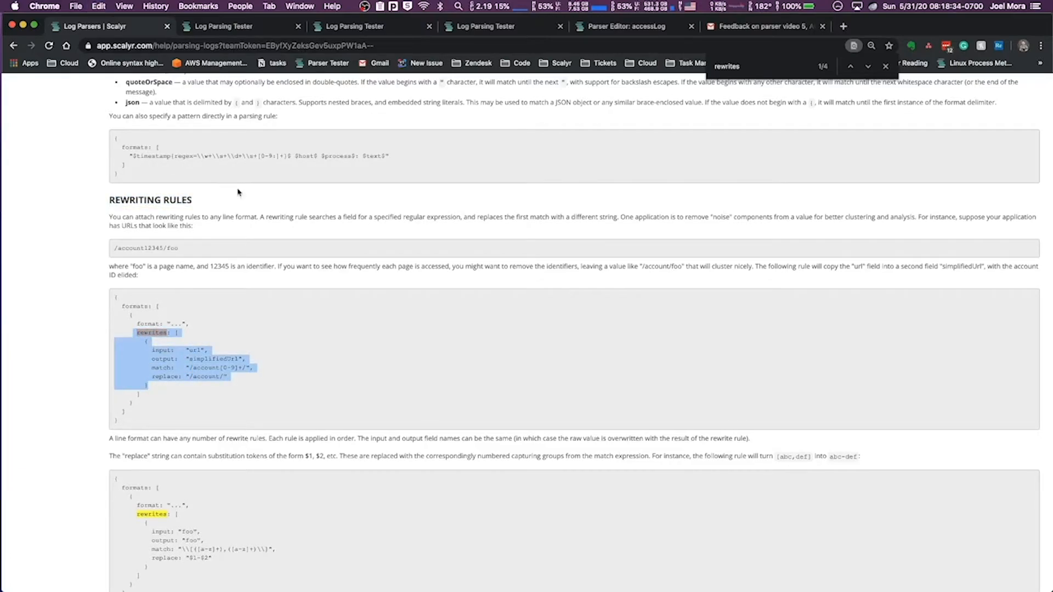
Look through the other open parser testers and return to the one with the access log and kernel formats
left_click(230, 28)
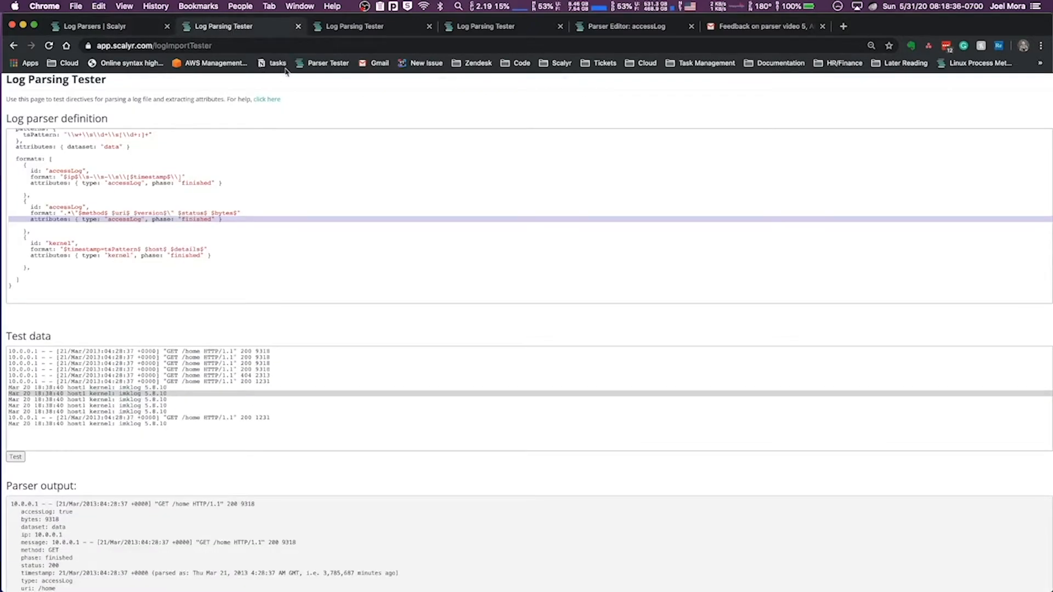
left_click(347, 31)
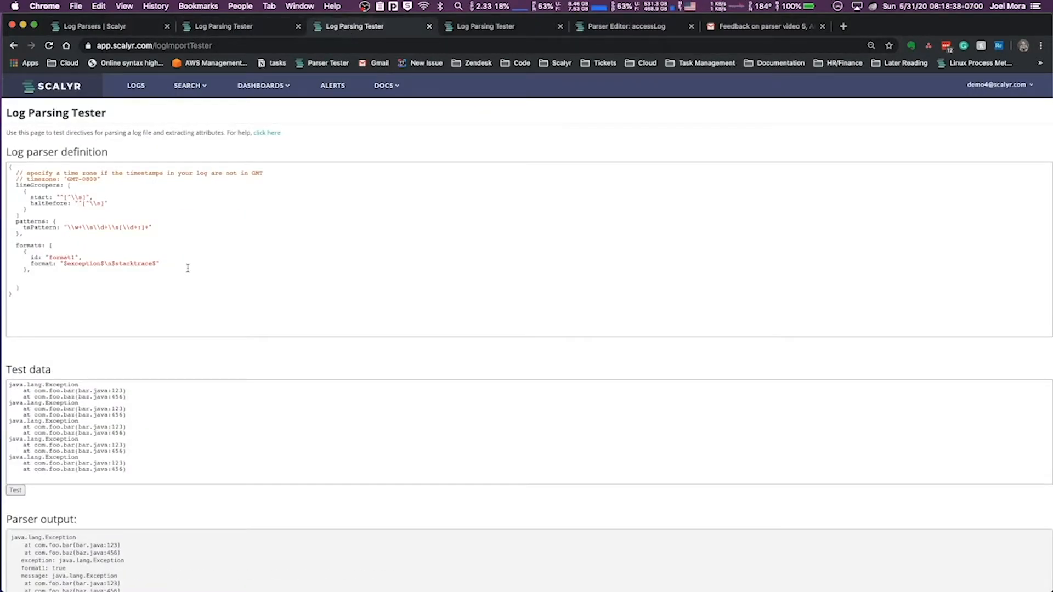
left_click(482, 26)
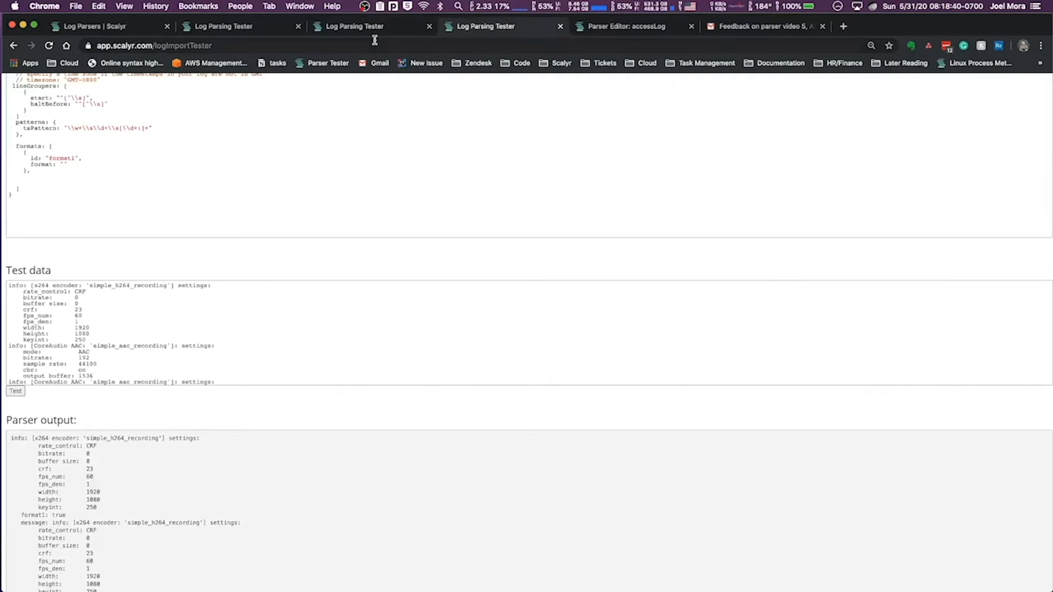
left_click(235, 28)
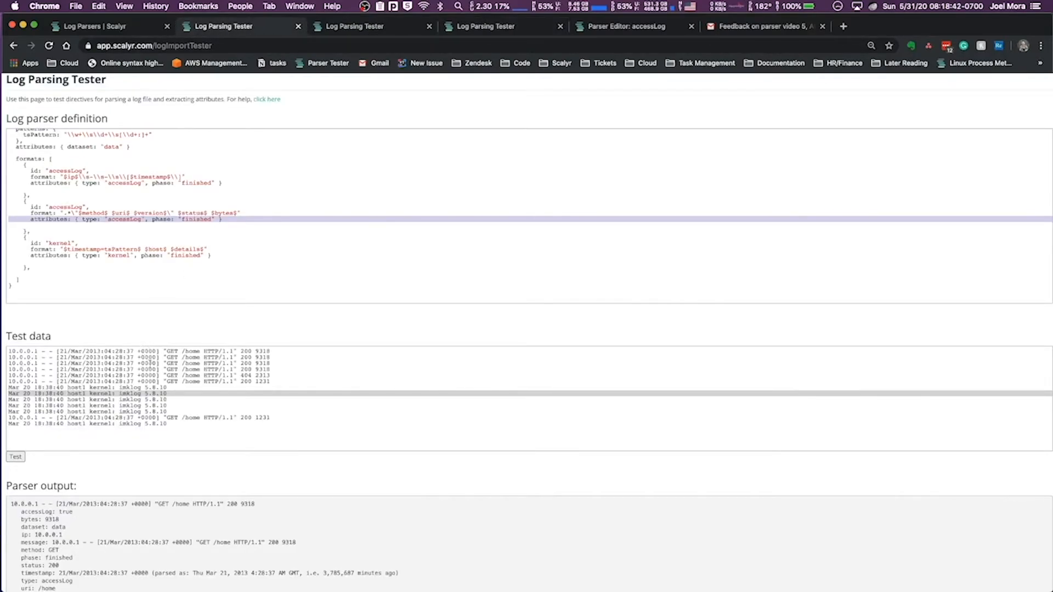
left_click(201, 351)
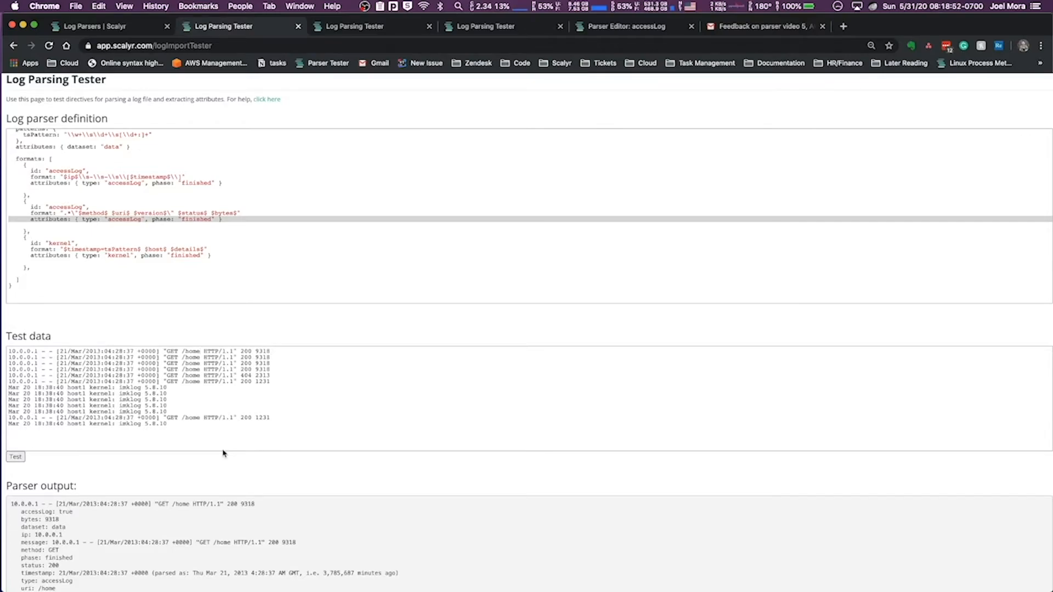
Examine the /home path in the first parser output entry and the uri field extracted from it
scroll(155, 487, "down", 3)
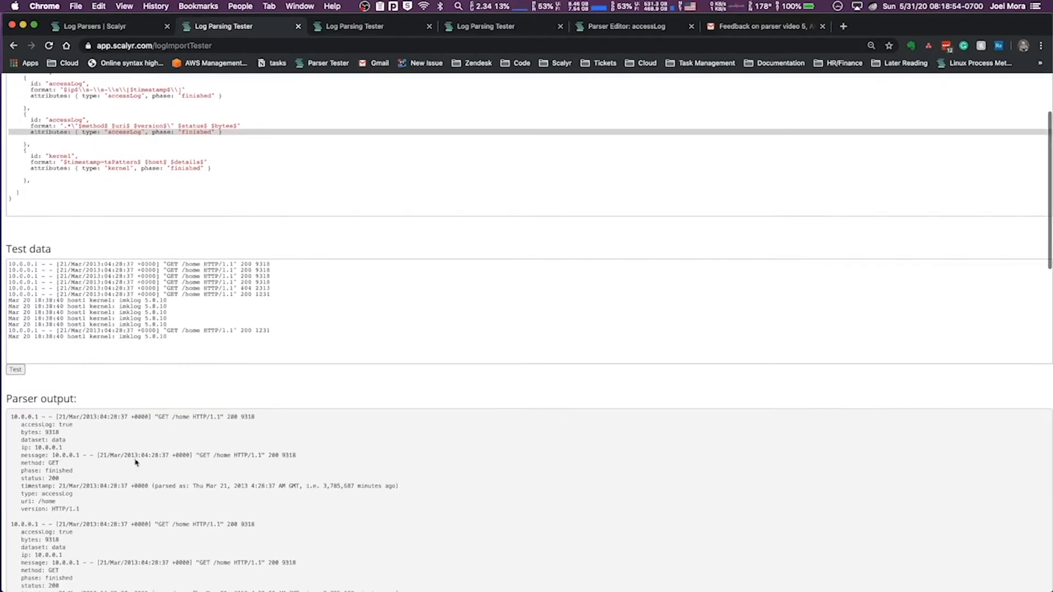
triple_click(100, 415)
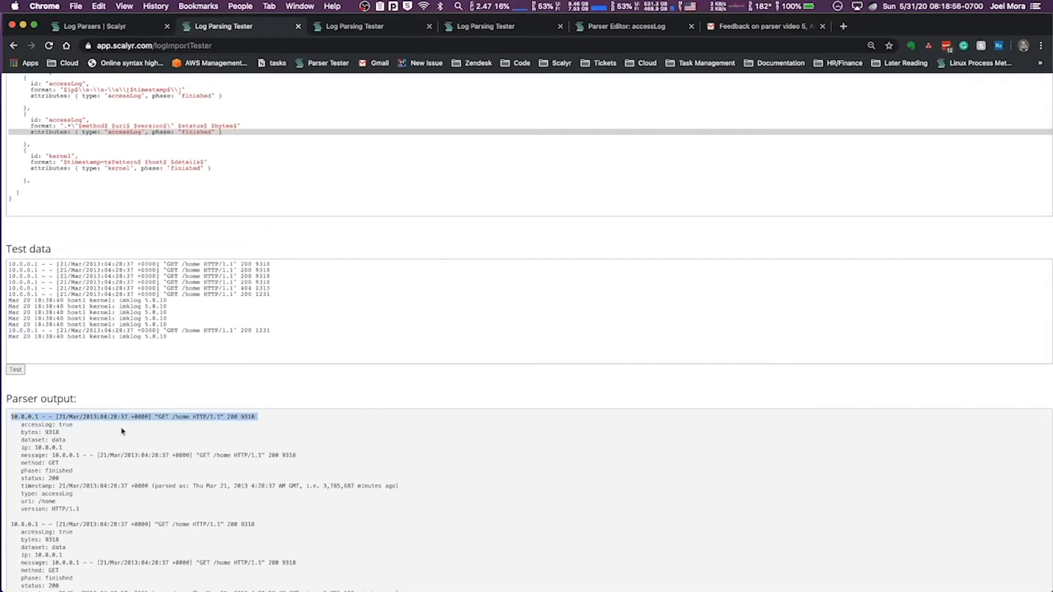
left_click(140, 428)
double_click(177, 417)
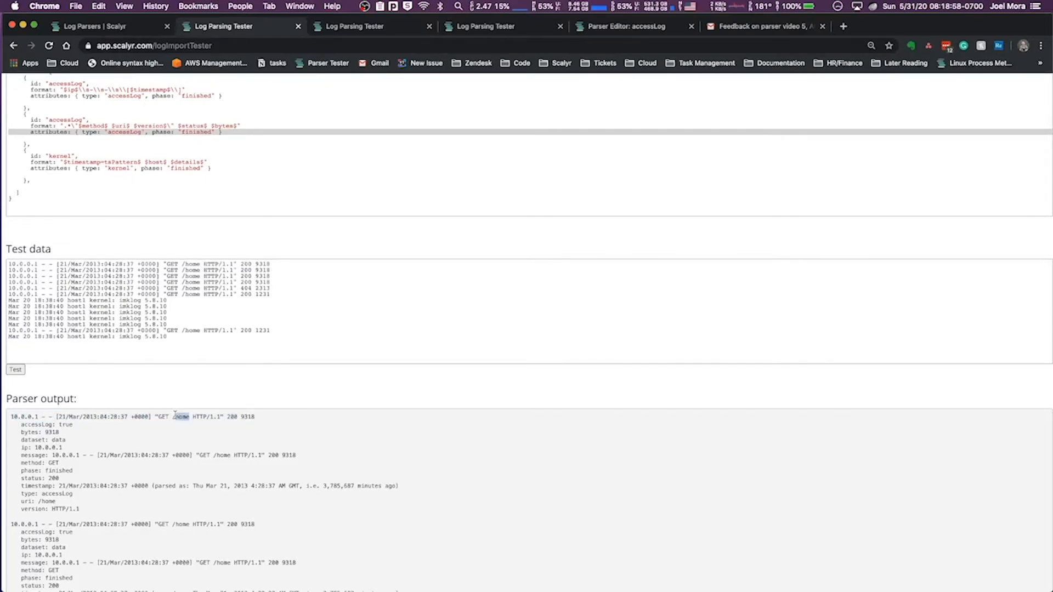
triple_click(176, 416)
left_click(174, 416)
triple_click(53, 501)
double_click(52, 501)
triple_click(53, 501)
scroll(233, 243, "up", 5)
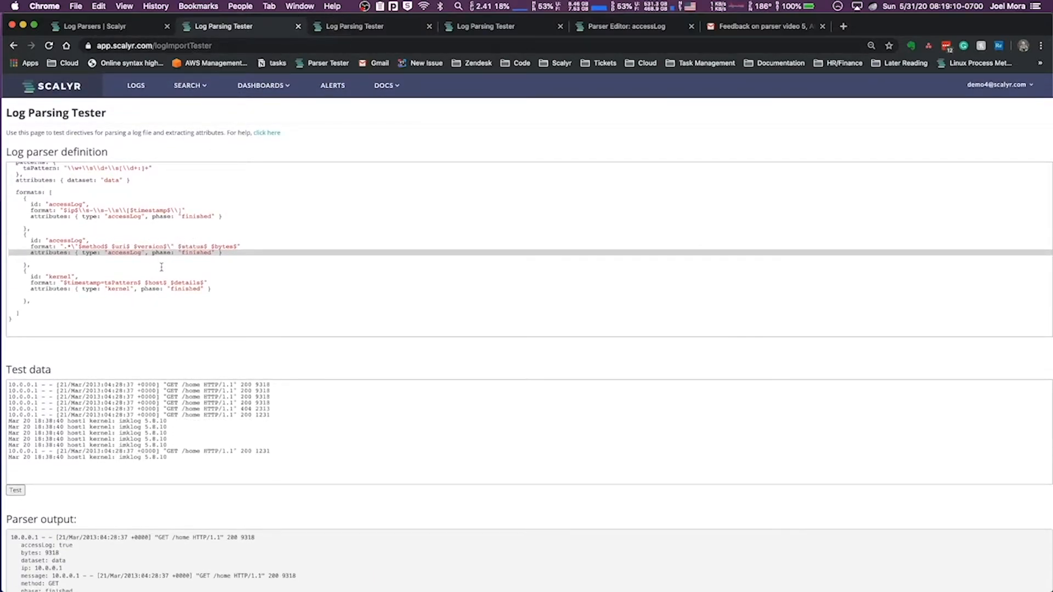
Search the Log Parsers documentation for "uripath" to find the section on parsing URLs
left_click(135, 27)
scroll(256, 420, "up", 5)
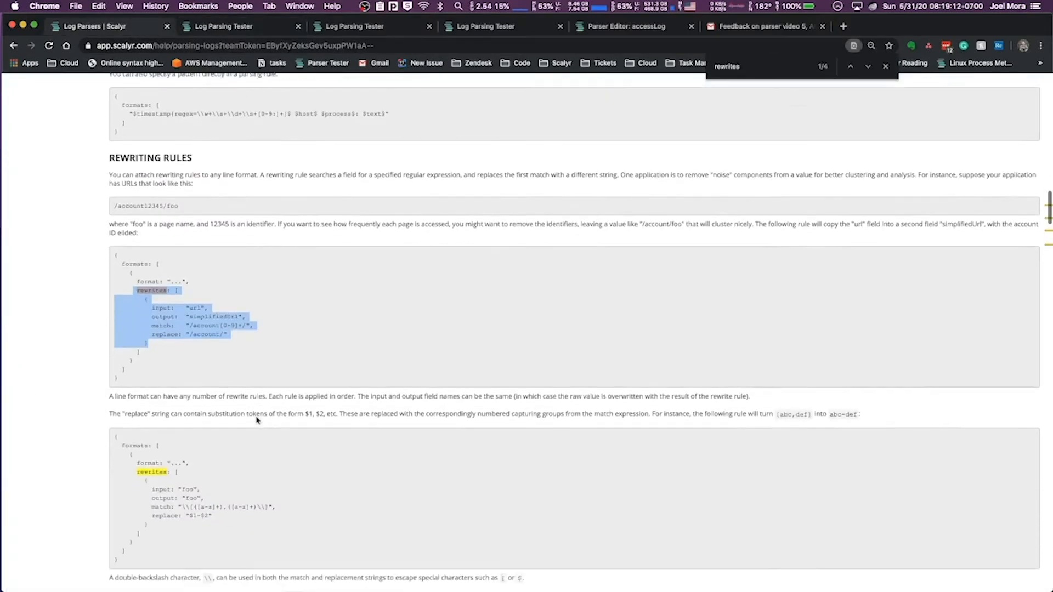
scroll(256, 421, "down", 20)
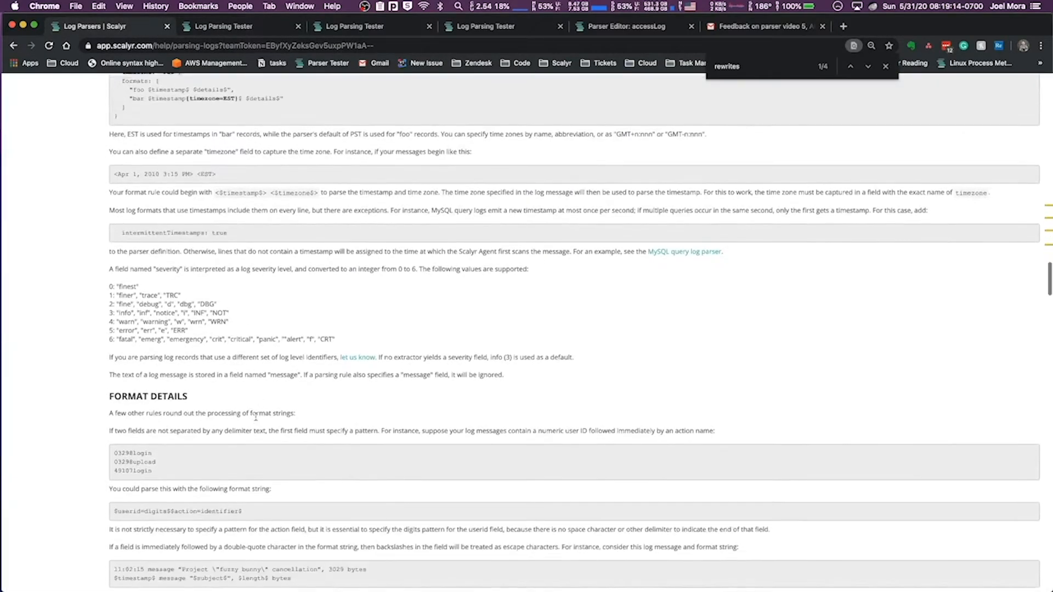
key("ctrl+f")
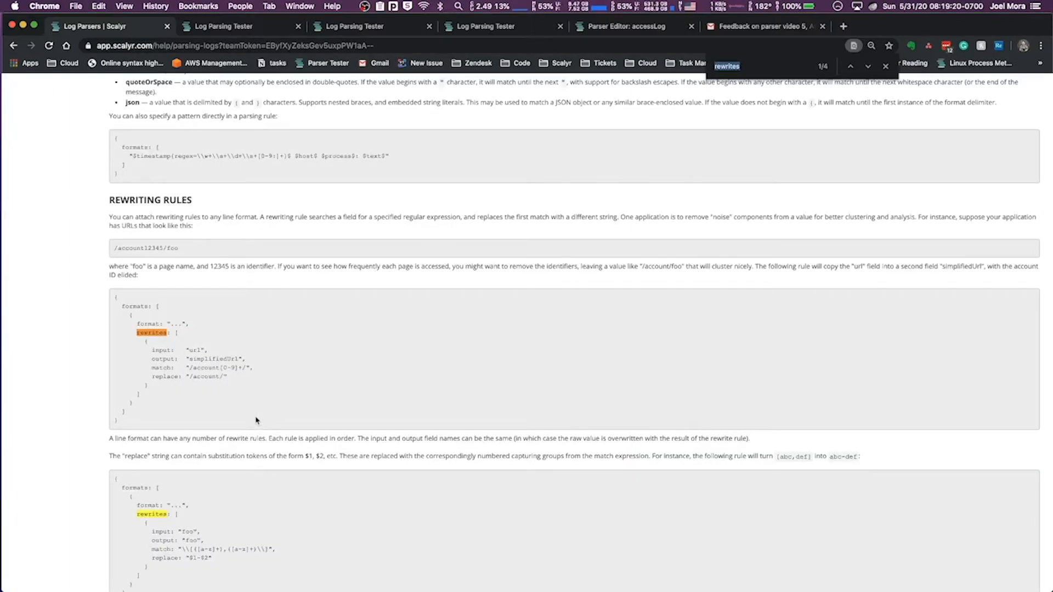
type("u")
type("rl")
type("path")
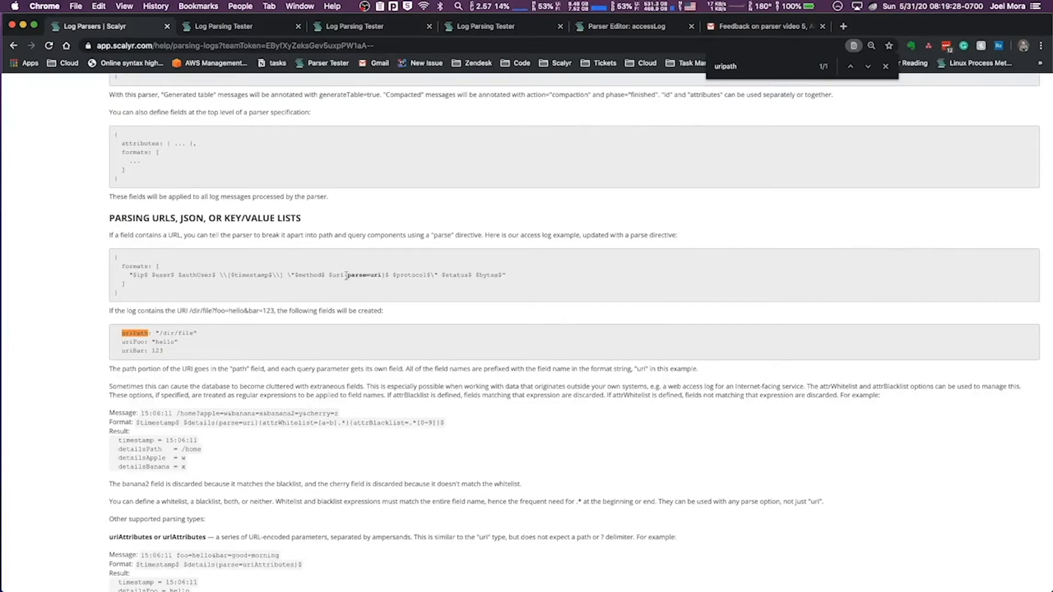
Copy the {parse=uri} directive from the access log example in the URL parsing section
left_click_drag(346, 276, 376, 284)
left_click(376, 283)
left_click_drag(344, 273, 384, 274)
left_click(355, 275)
double_click(377, 275)
left_click_drag(387, 274, 344, 274)
key("super+c")
Add {parse=uri} to the uri field in the second accessLog format of the parser definition and test the parser
left_click(213, 27)
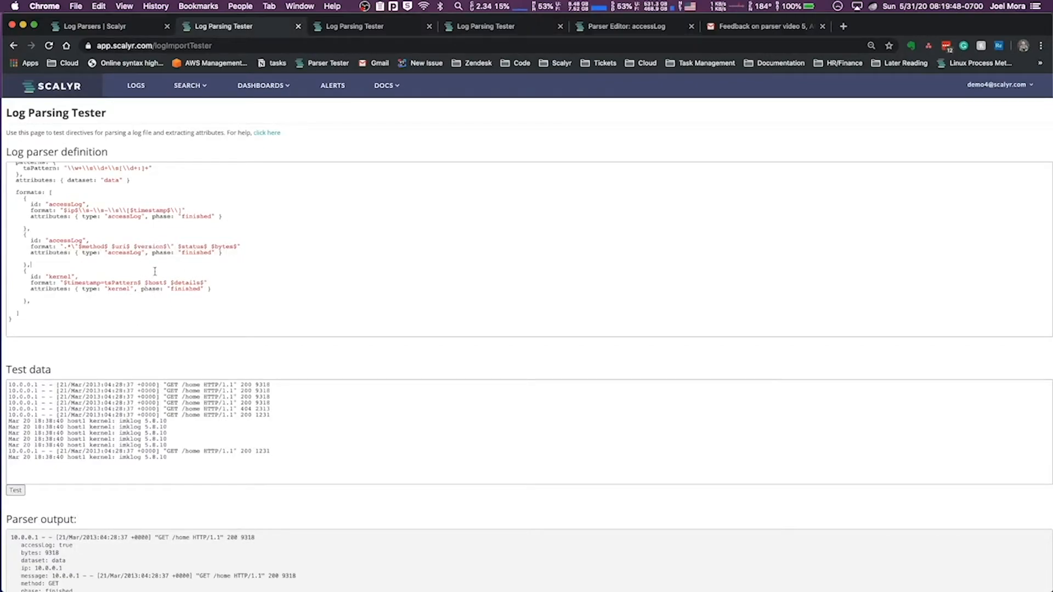
scroll(154, 273, "up", 2)
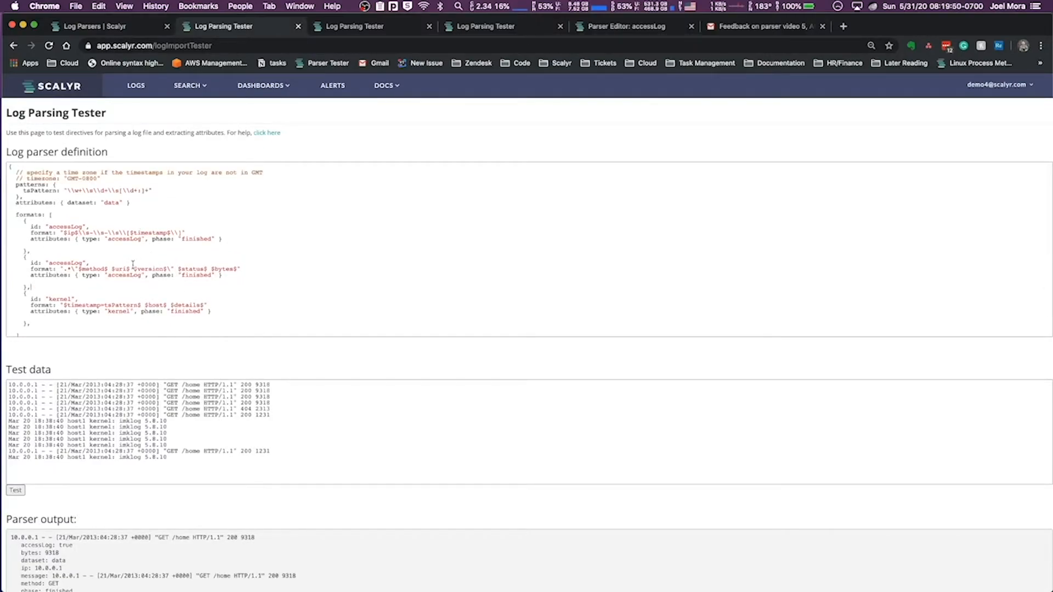
key("super+v")
scroll(118, 362, "down", 5)
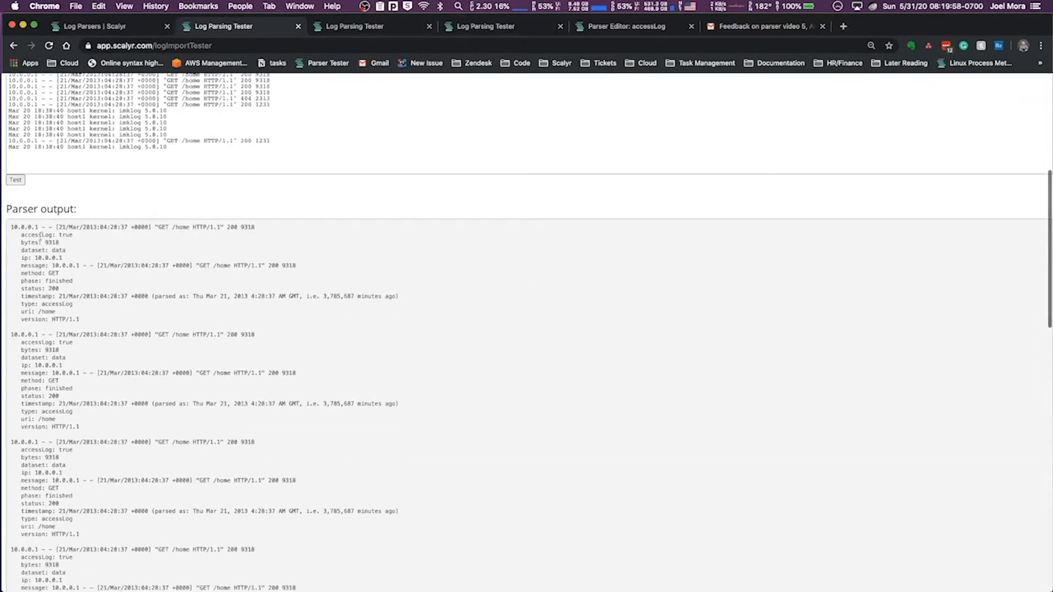
left_click(16, 180)
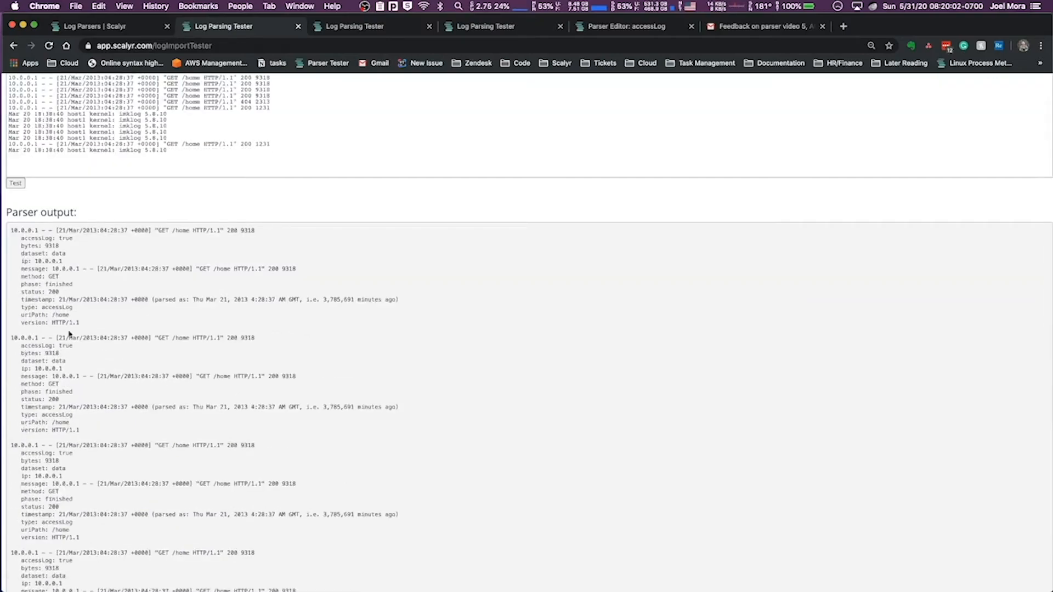
Examine the uriPath field name and its value in the first parser output entry
double_click(31, 315)
left_click(27, 317)
left_click_drag(21, 316, 34, 315)
left_click(29, 315)
scroll(35, 317, "up", 1)
left_click_drag(51, 347, 74, 353)
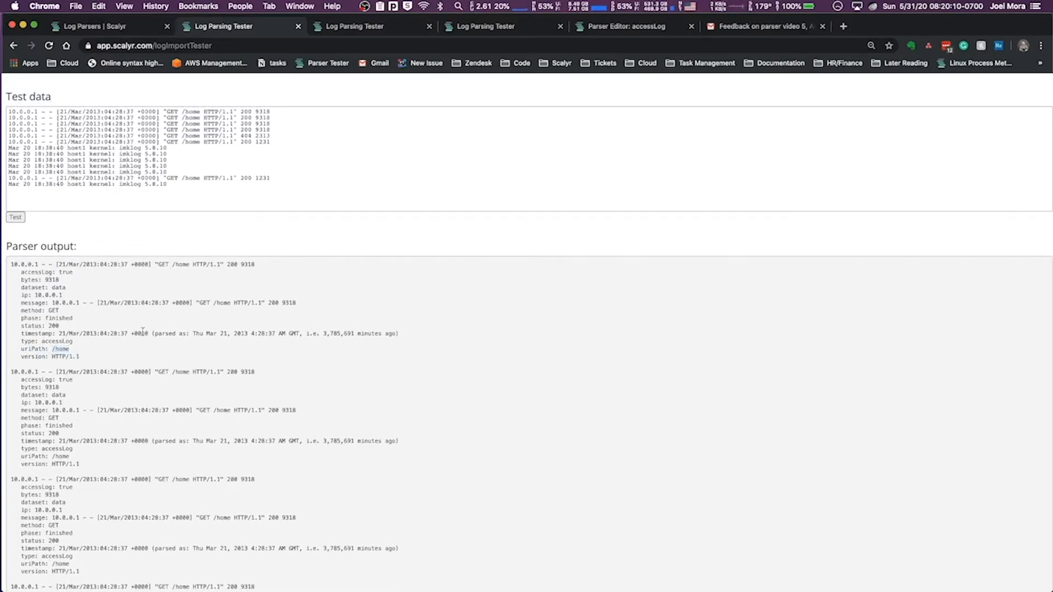
Append ?a=1&b=2&foo="bar" to the /home path in the first test data line and test the parser
scroll(143, 331, "up", 10)
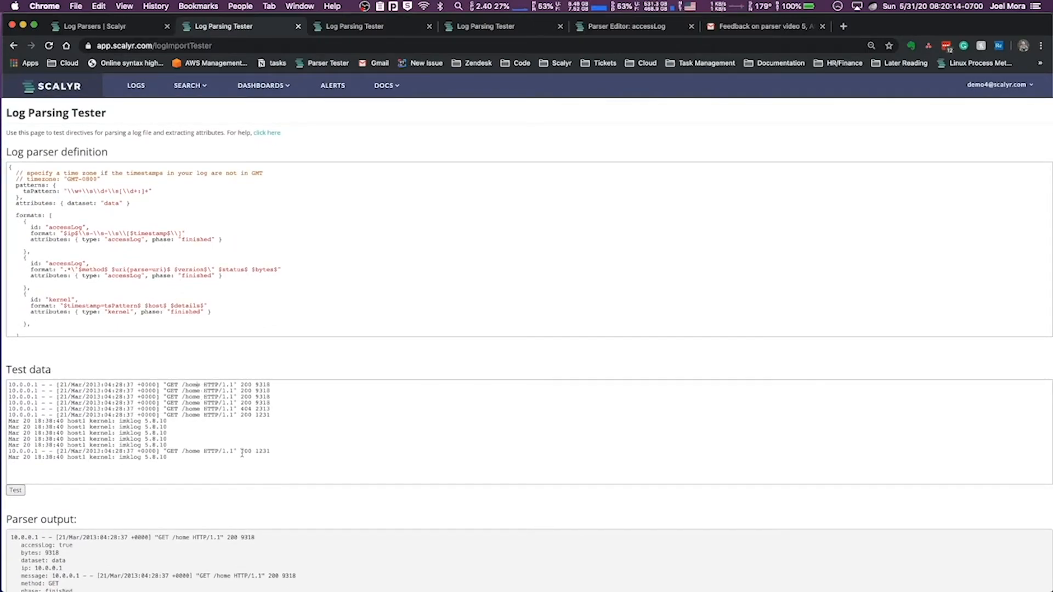
type("?a=1&b=2&foo=\"bar\"")
scroll(159, 500, "down", 3)
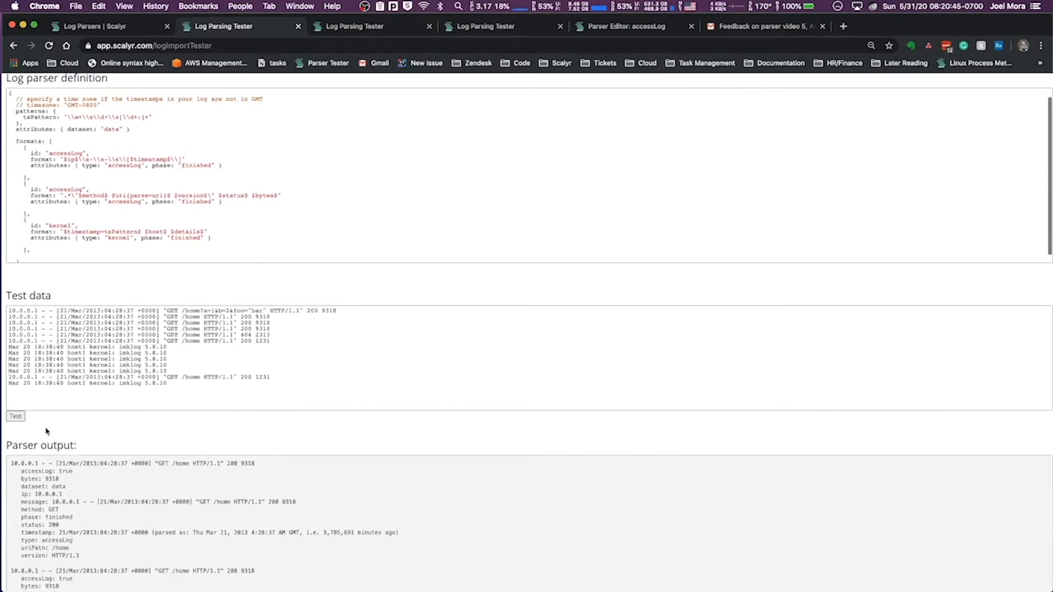
left_click(17, 417)
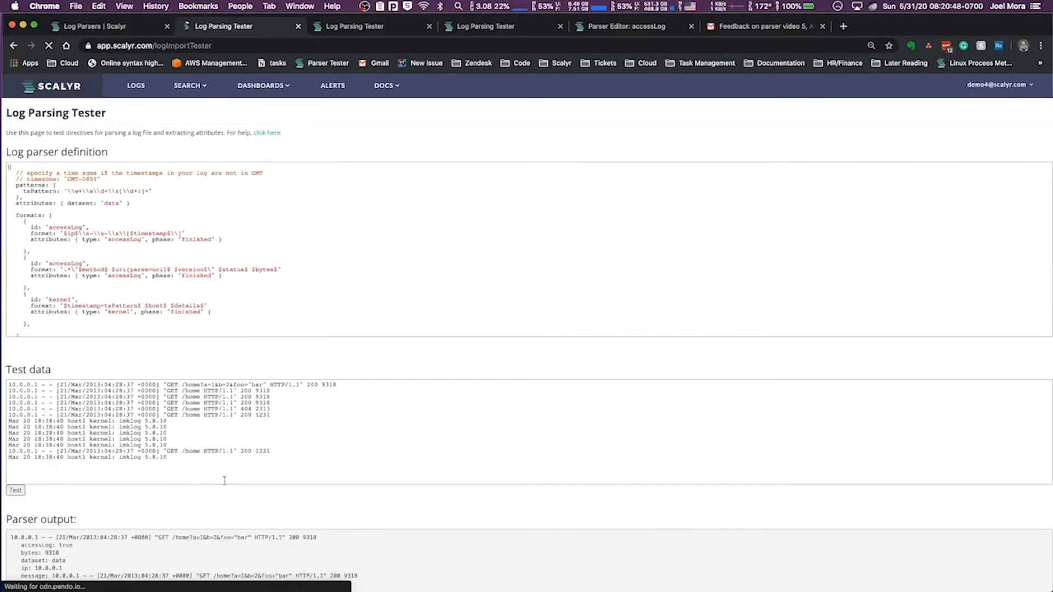
scroll(225, 491, "down", 5)
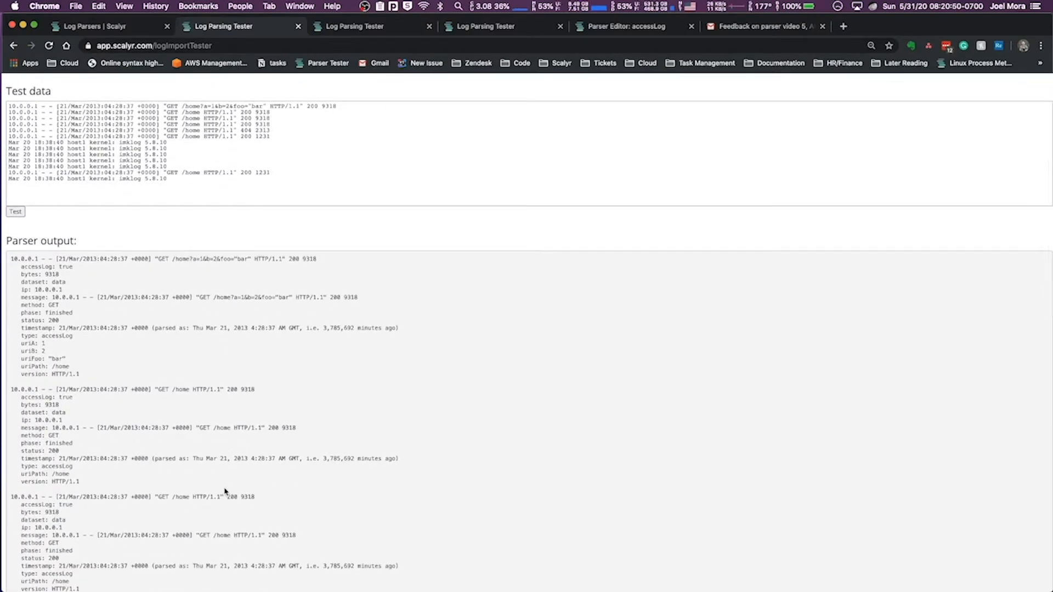
Remove the double quotes around bar in the first test data line and test the parser
triple_click(240, 260)
double_click(34, 359)
scroll(289, 238, "up", 3)
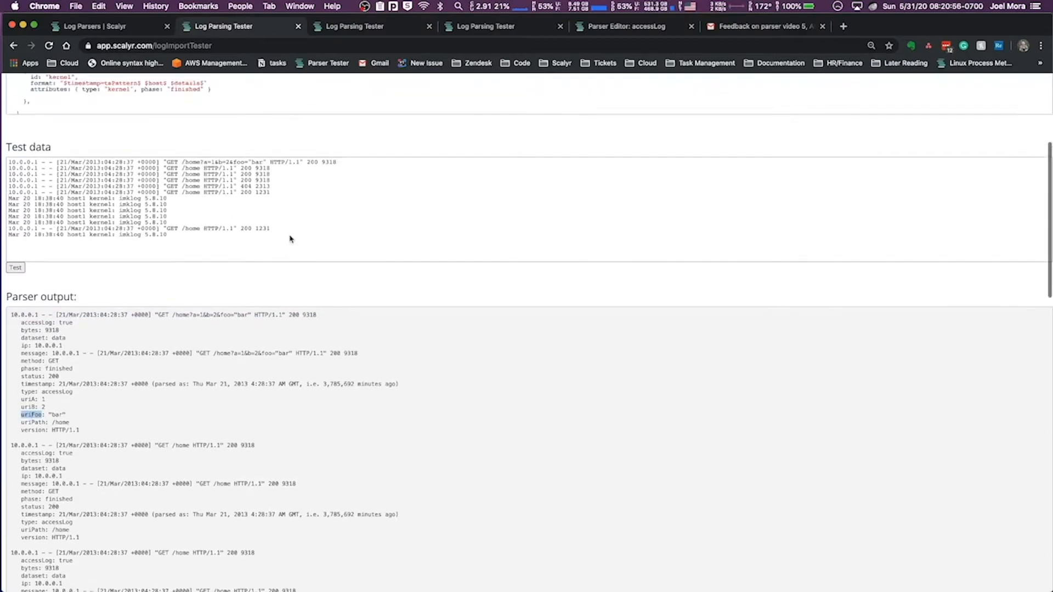
left_click(253, 194)
key("BackSpace")
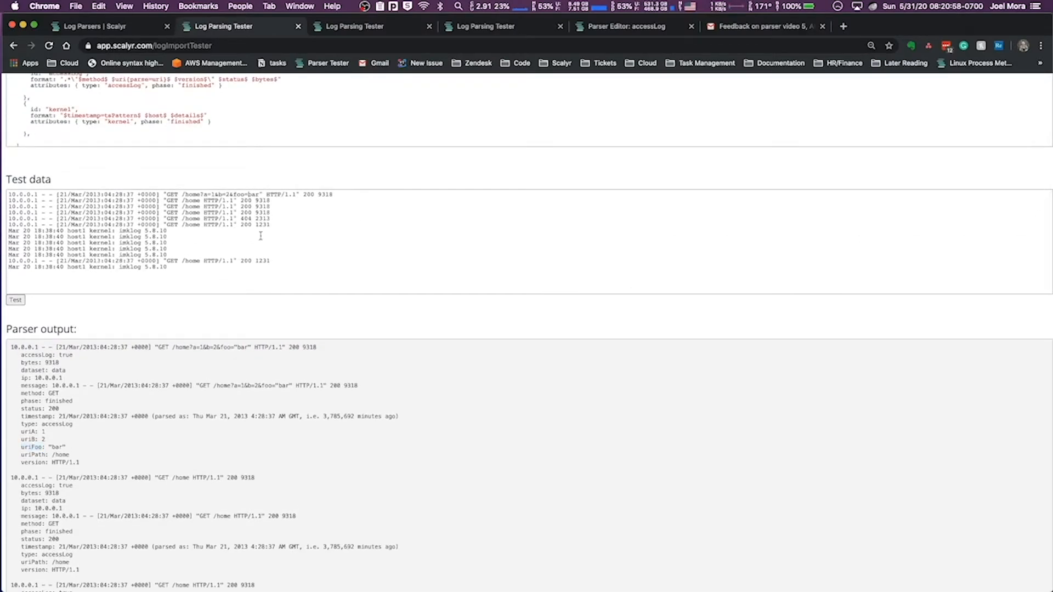
left_click(264, 193)
key("BackSpace")
key("BackSpace")
scroll(129, 347, "down", 4)
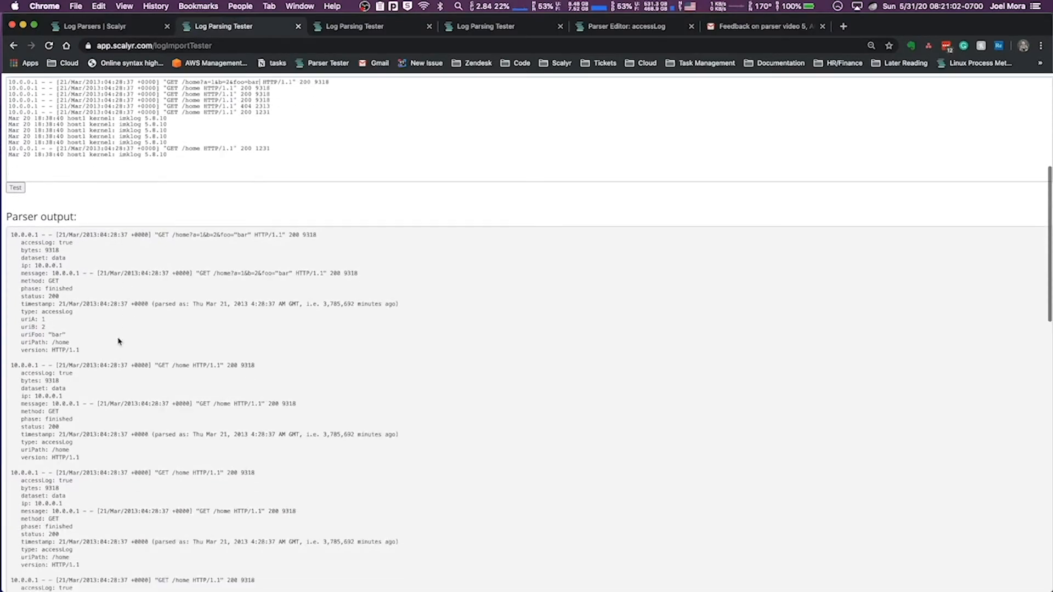
left_click(17, 188)
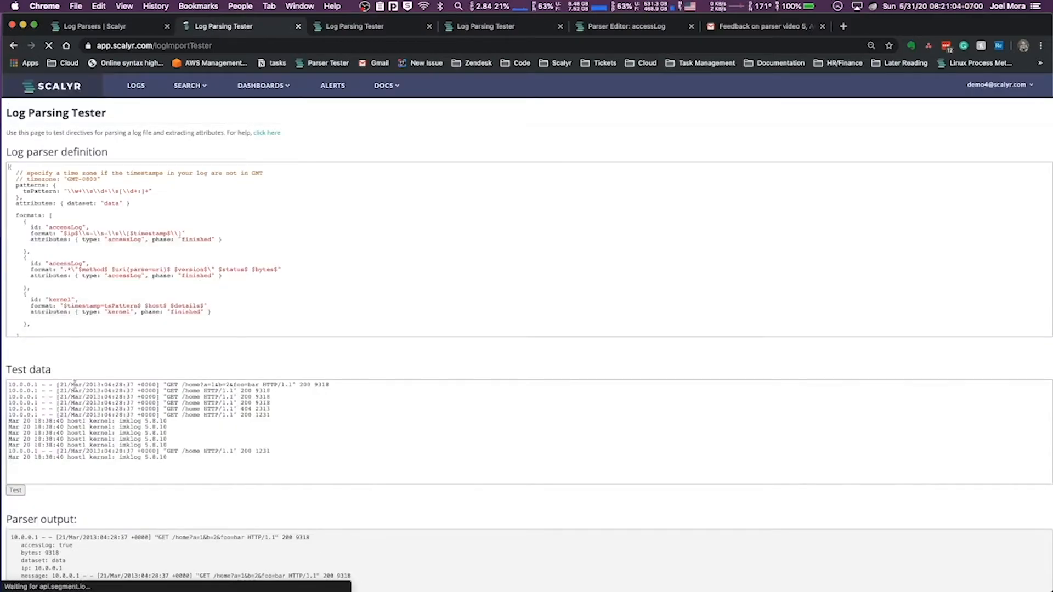
Compare the uriA, uriB, uriFoo and uriPath fields in the first parser output entry with the URI in the first test line
scroll(82, 370, "down", 5)
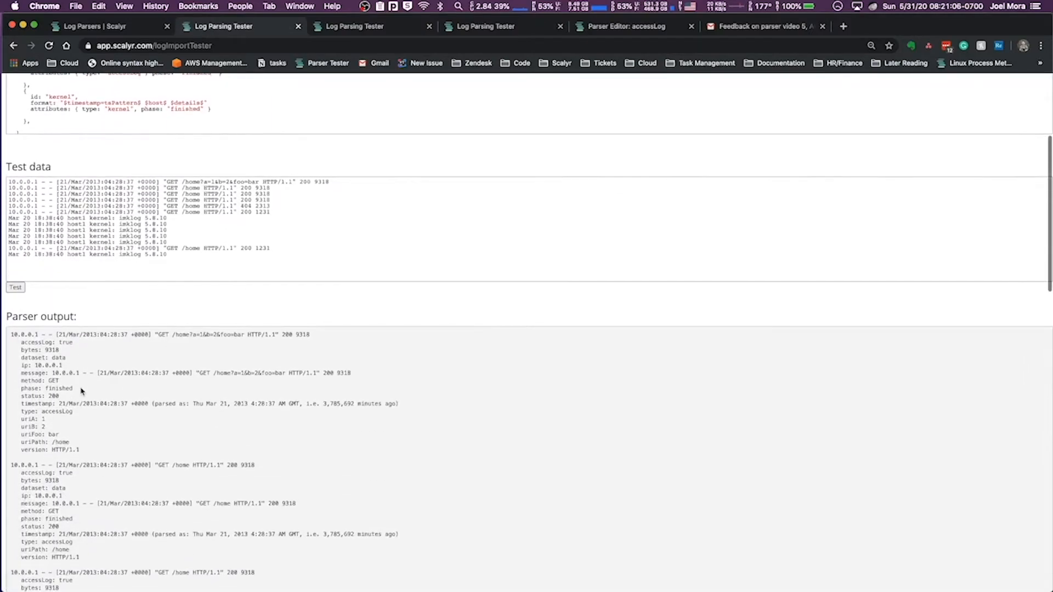
left_click_drag(45, 415, 23, 431)
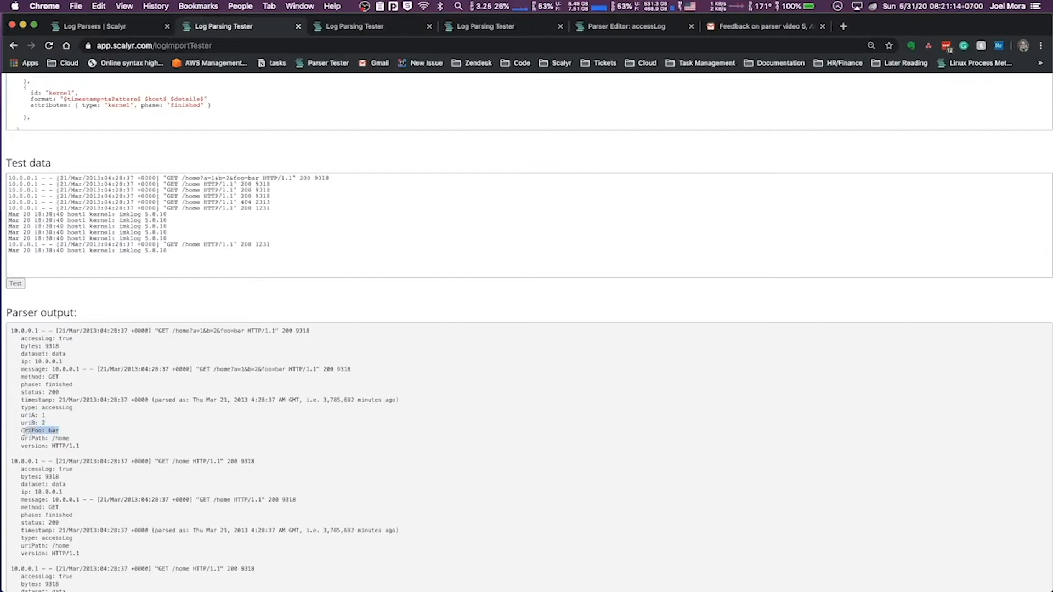
triple_click(54, 439)
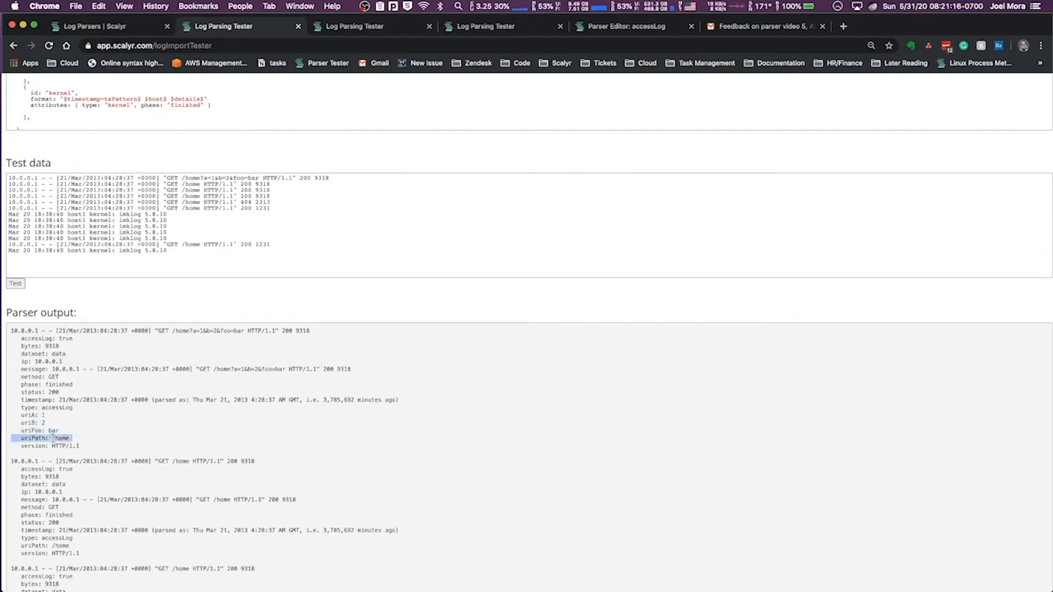
scroll(206, 431, "up", 2)
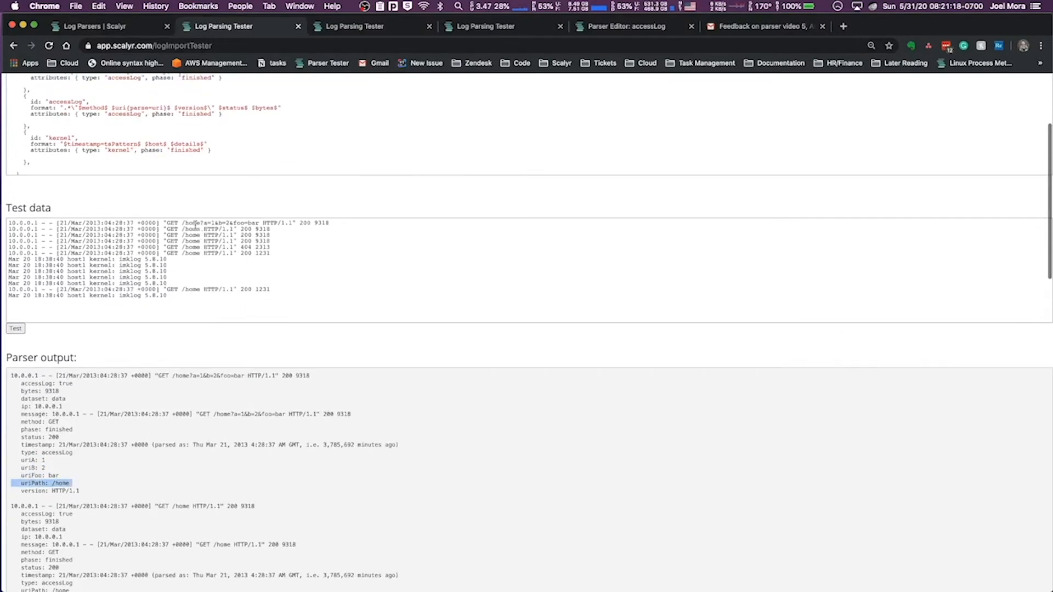
scroll(192, 178, "up", 3)
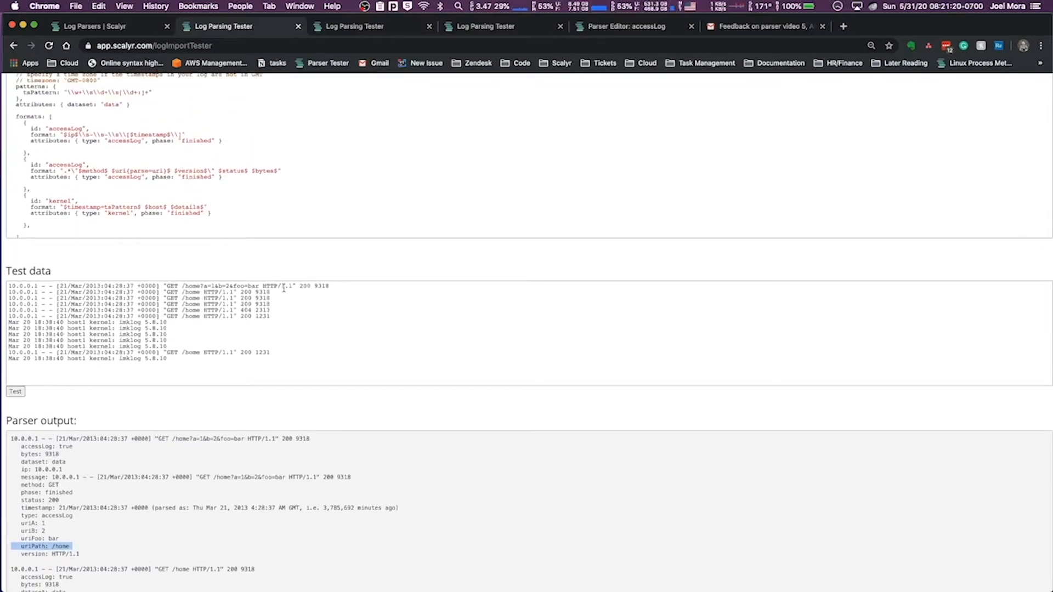
left_click_drag(256, 284, 182, 285)
left_click(72, 546)
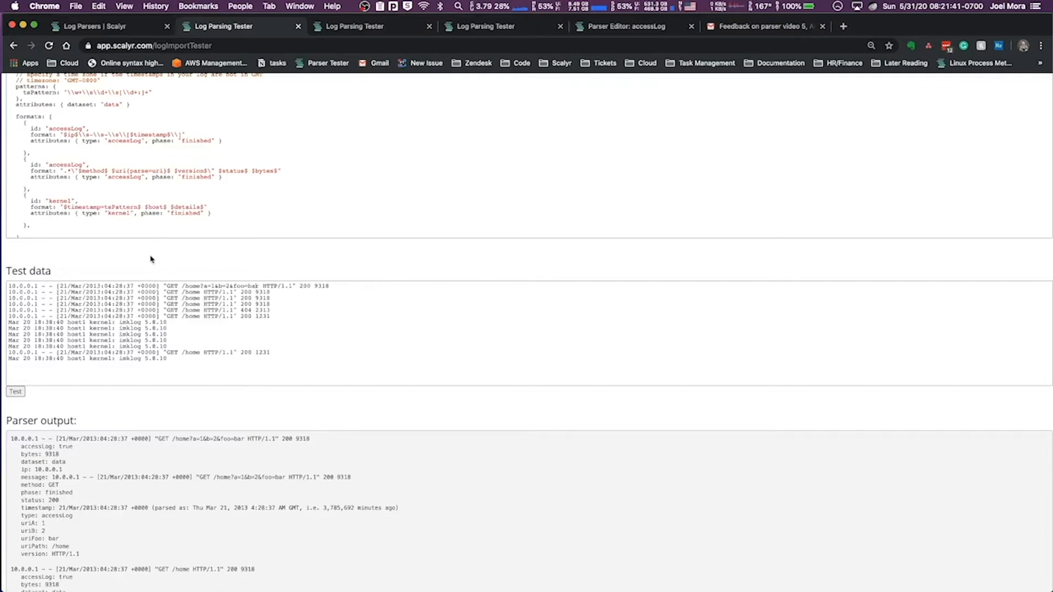
scroll(151, 243, "up", 1)
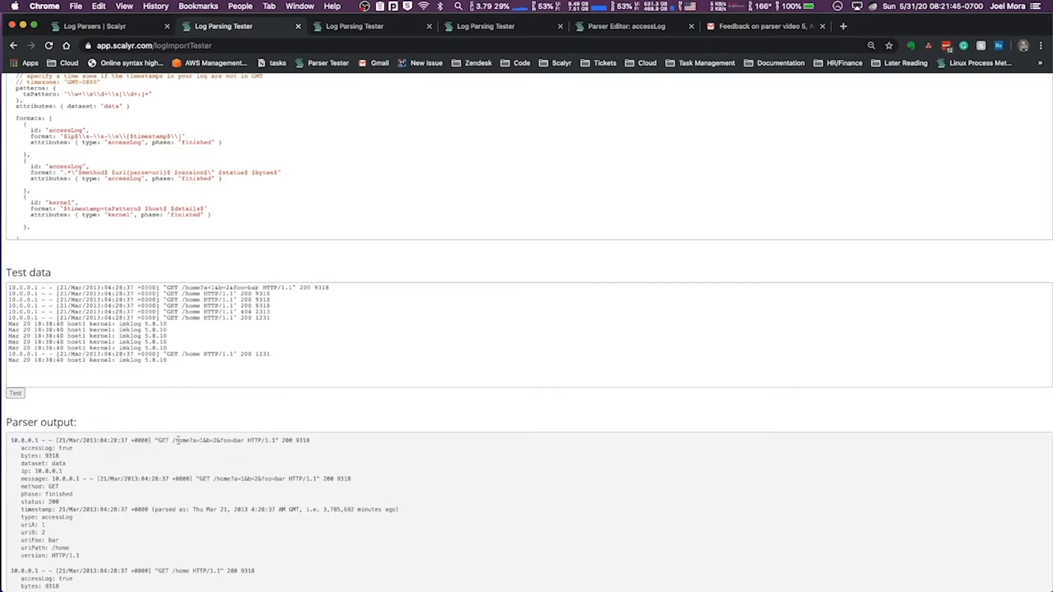
double_click(27, 525)
double_click(28, 533)
Delete the uri field name before {parse=uri} in the second accessLog format and test the parser
scroll(142, 241, "up", 3)
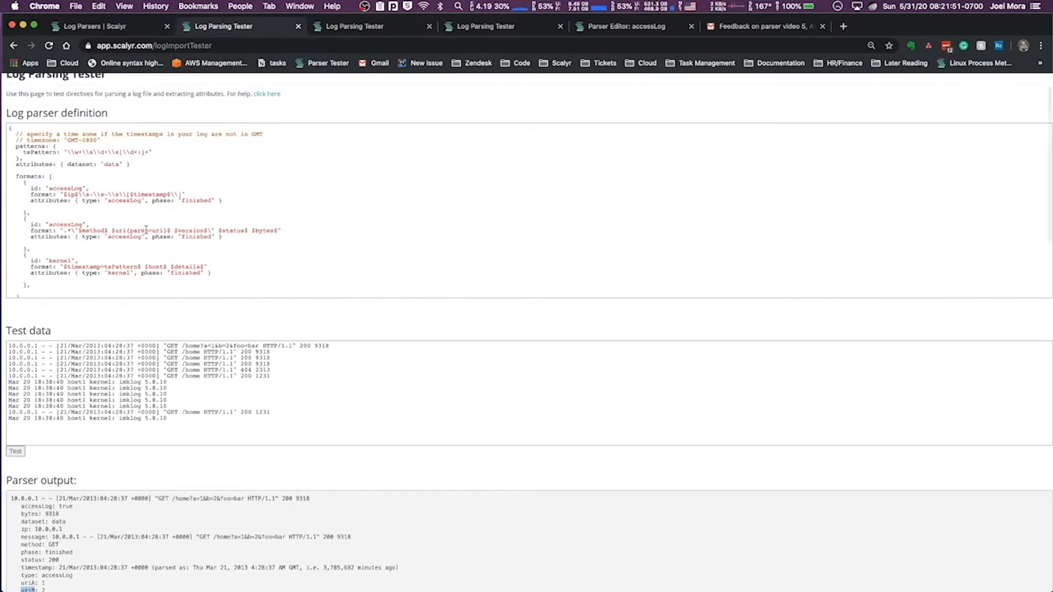
double_click(120, 230)
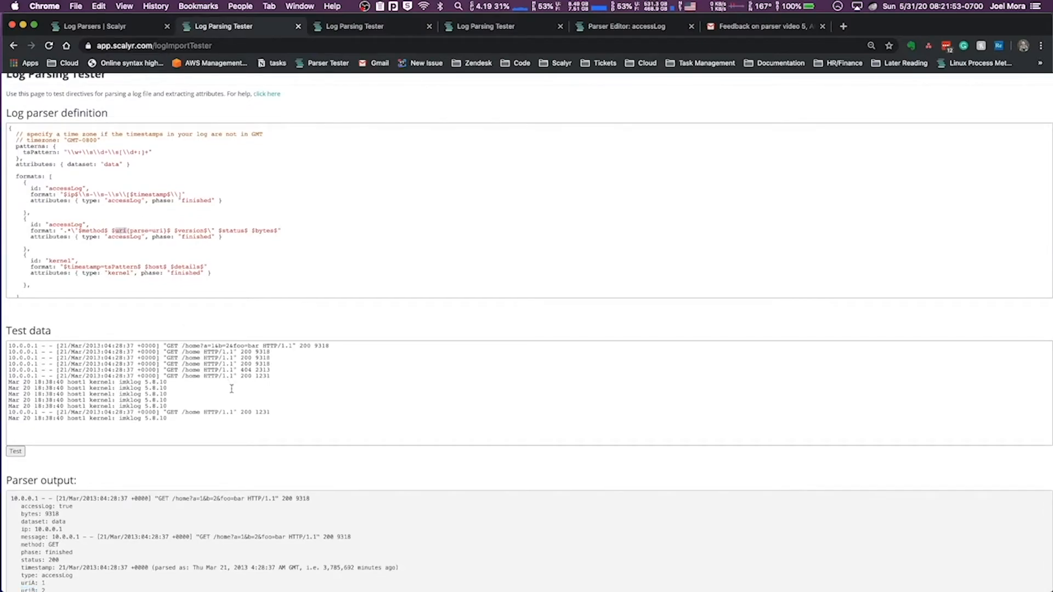
key("BackSpace")
left_click(16, 452)
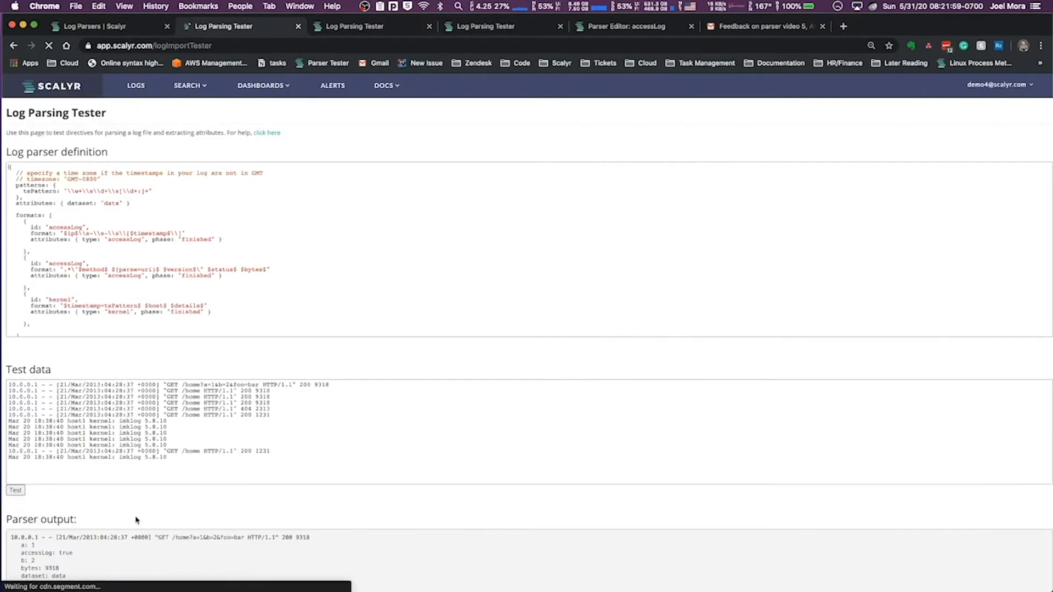
Examine the path, foo, b and a fields in the first parser output entry against the URI they come from
scroll(120, 502, "down", 5)
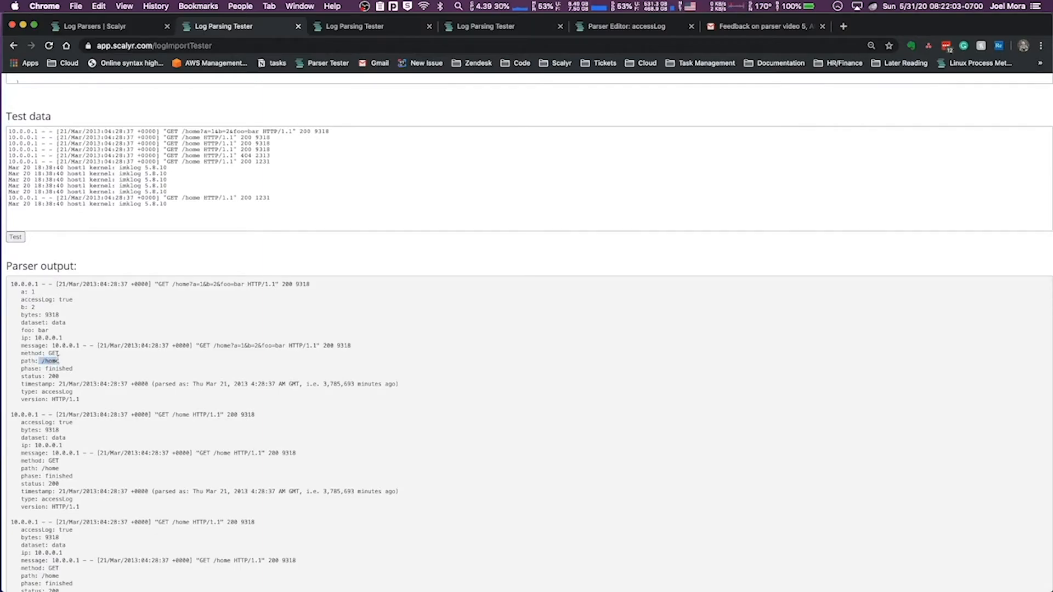
left_click_drag(40, 361, 51, 359)
double_click(52, 361)
left_click(41, 331)
triple_click(30, 307)
triple_click(30, 293)
left_click_drag(172, 284, 246, 283)
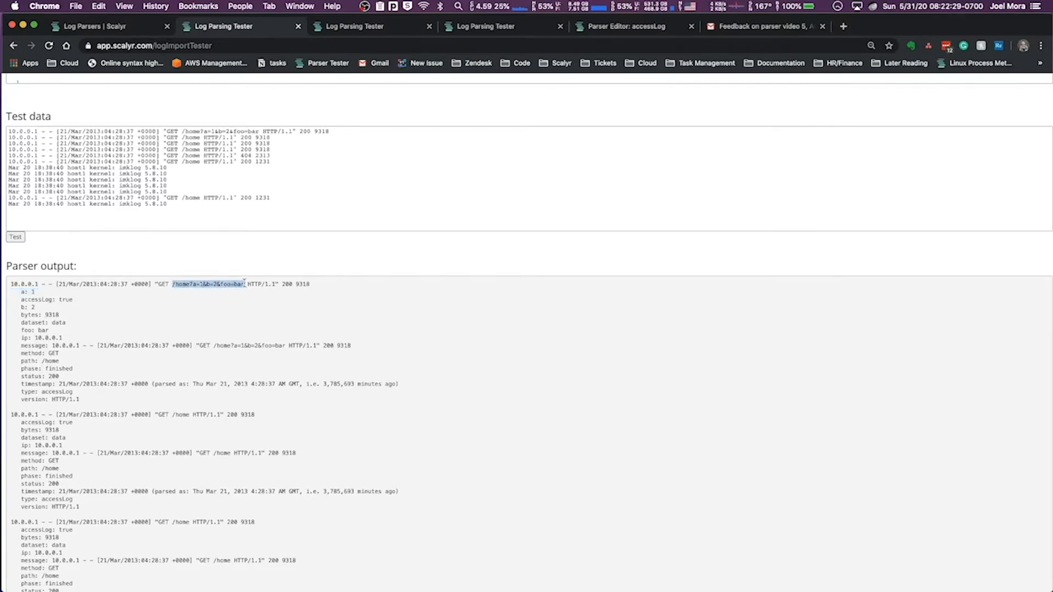
left_click(173, 283)
mouse_move(170, 282)
left_mouse_down()
mouse_move(242, 299)
mouse_move(244, 284)
mouse_move(176, 283)
left_mouse_up()
scroll(190, 332, "up", 5)
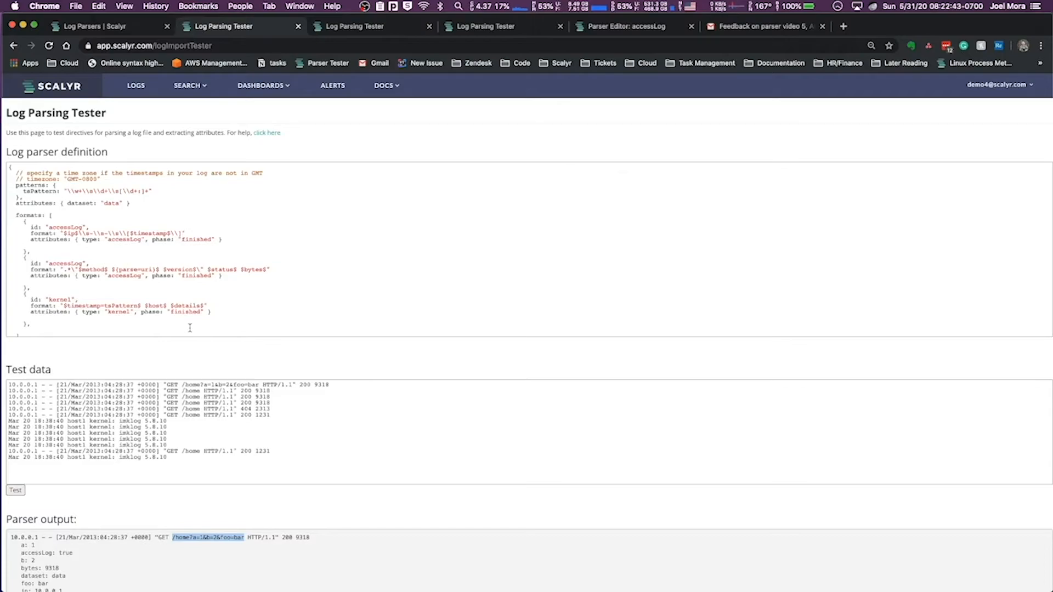
scroll(186, 291, "down", 2)
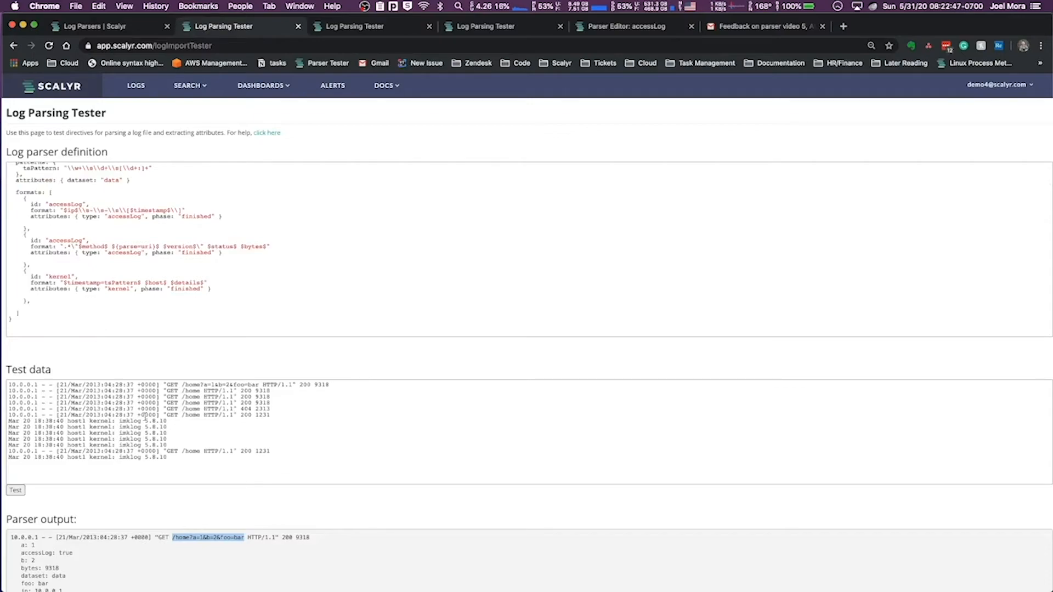
Replace the foo=bar query parameter in the first test data line with pk_id=1234123
left_click(223, 557)
double_click(238, 386)
type("id")
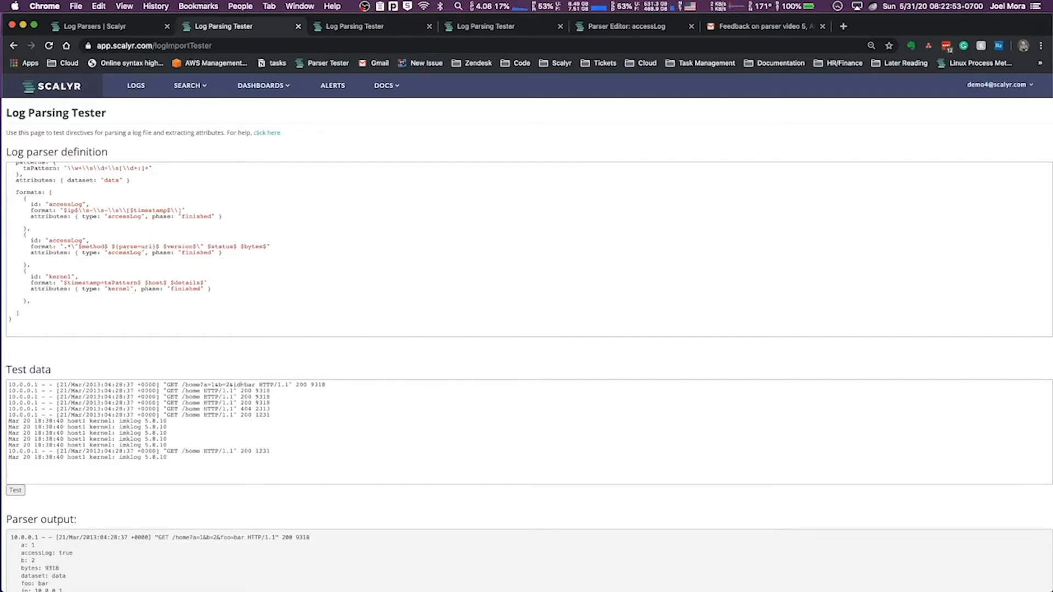
key("Right")
key("Delete")
key("Delete")
key("Delete")
key("BackSpace")
type("pk_")
key("Right")
key("Right")
key("Right")
type("1234123")
Copy the first test line's /home?a=1&b=2&pk_id=1234123 URI over the URIs of the second and third lines and test the parser
left_click_drag(182, 385, 284, 384)
key("ctrl+c")
key("ctrl+v")
left_click_drag(183, 390, 251, 399)
key("ctrl+v")
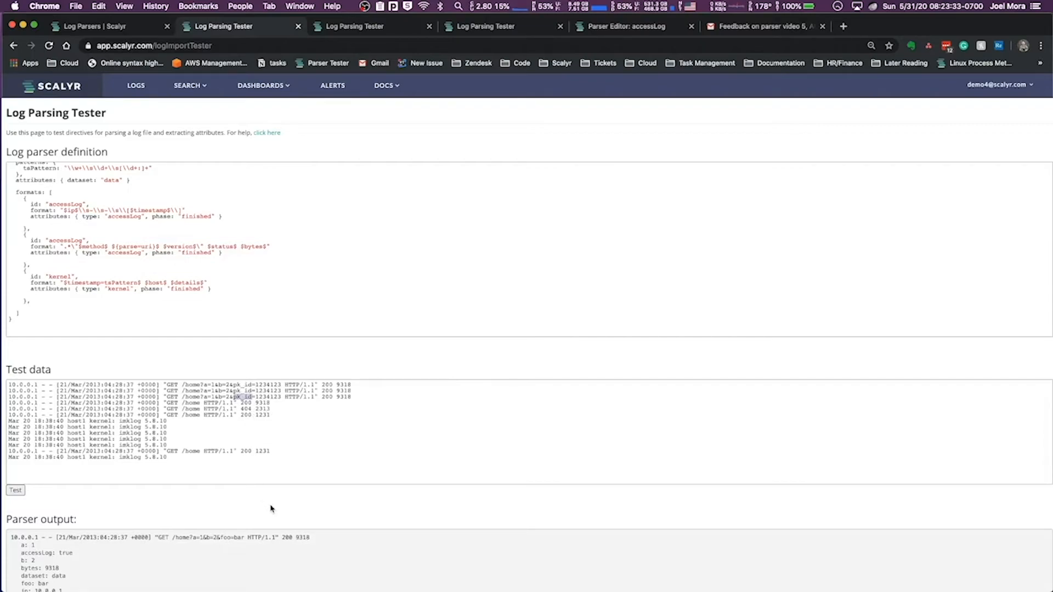
double_click(263, 396)
left_click_drag(254, 396, 235, 396)
left_click(249, 389)
scroll(273, 355, "down", 3)
left_click(19, 390)
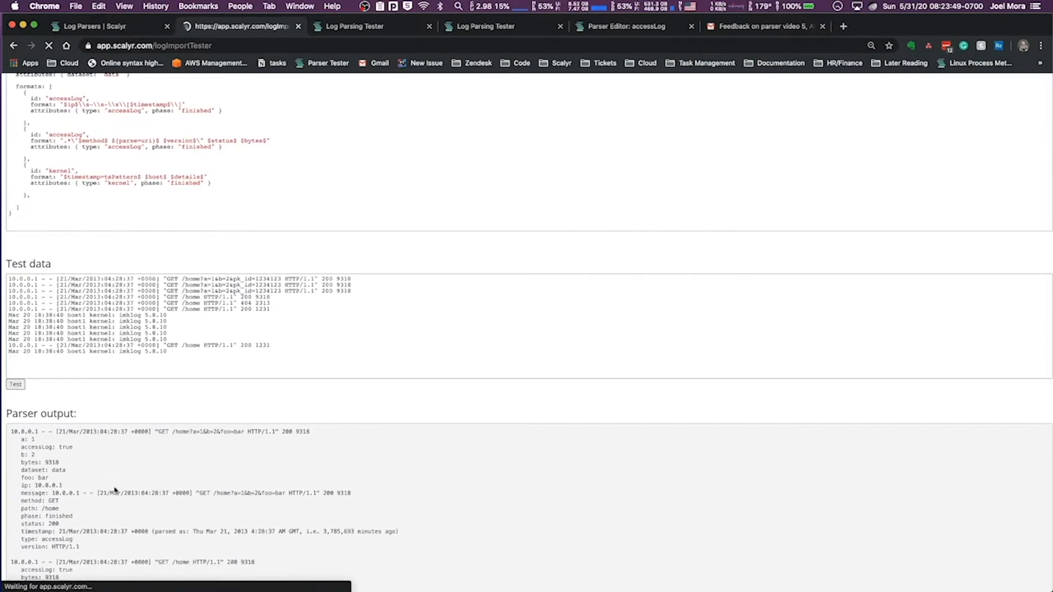
Examine the pk_id field name and its value in the first parser output entry
scroll(104, 507, "down", 10)
scroll(118, 508, "down", 5)
scroll(82, 383, "up", 5)
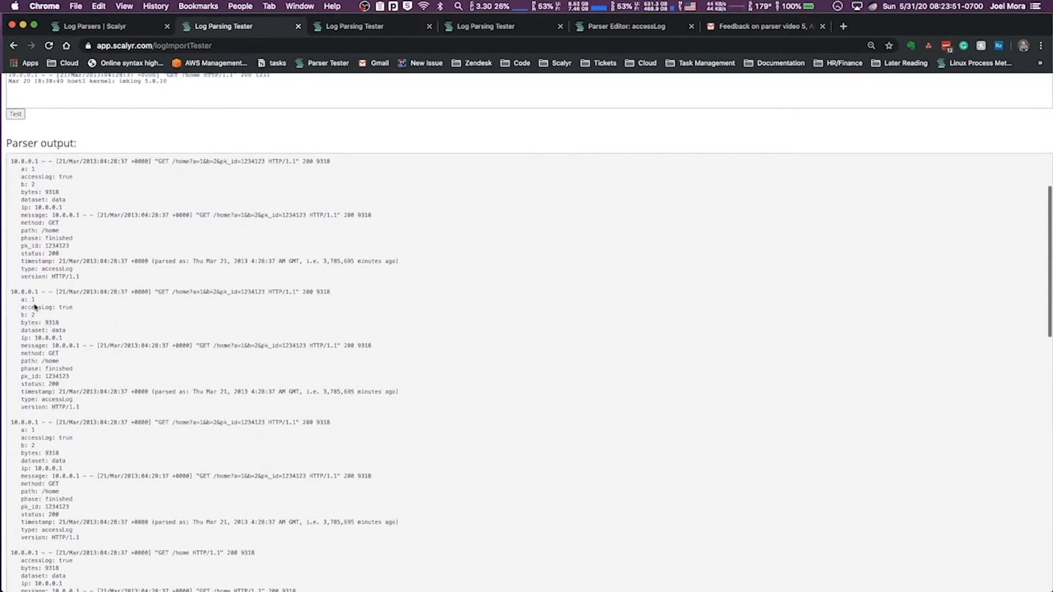
double_click(32, 246)
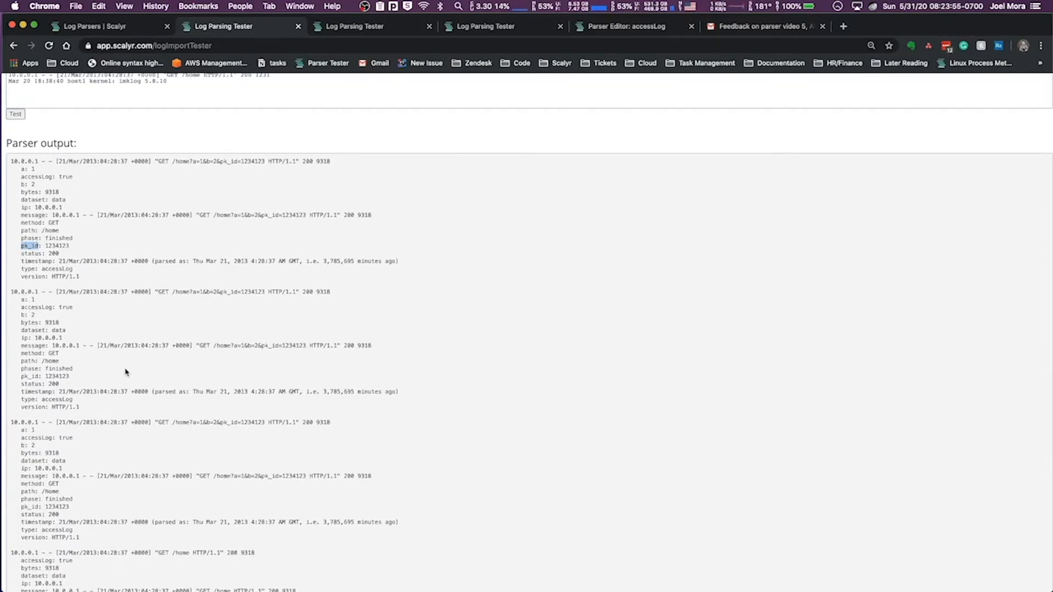
scroll(135, 324, "up", 3)
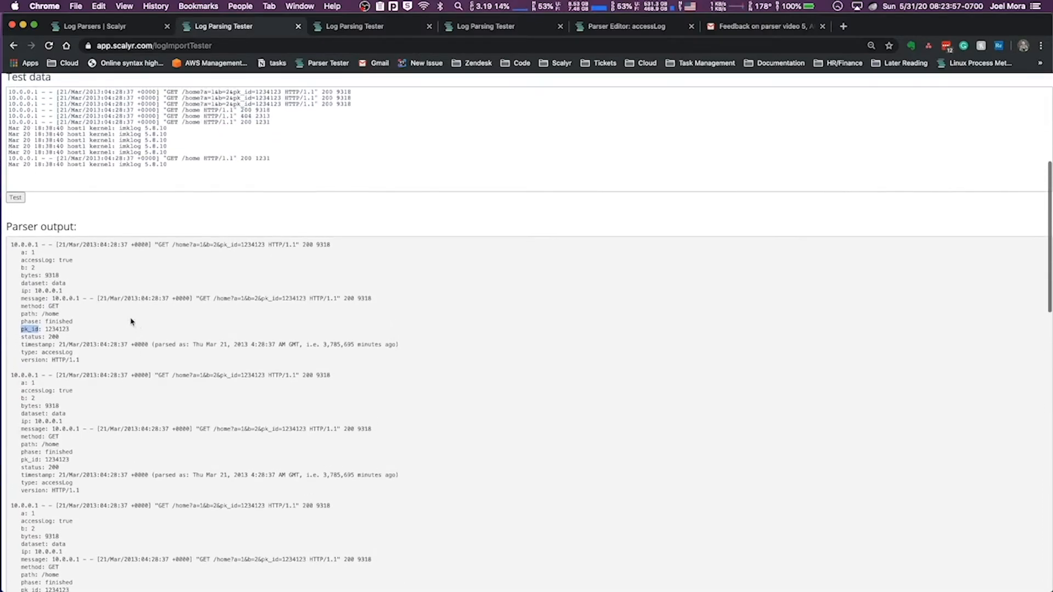
double_click(57, 329)
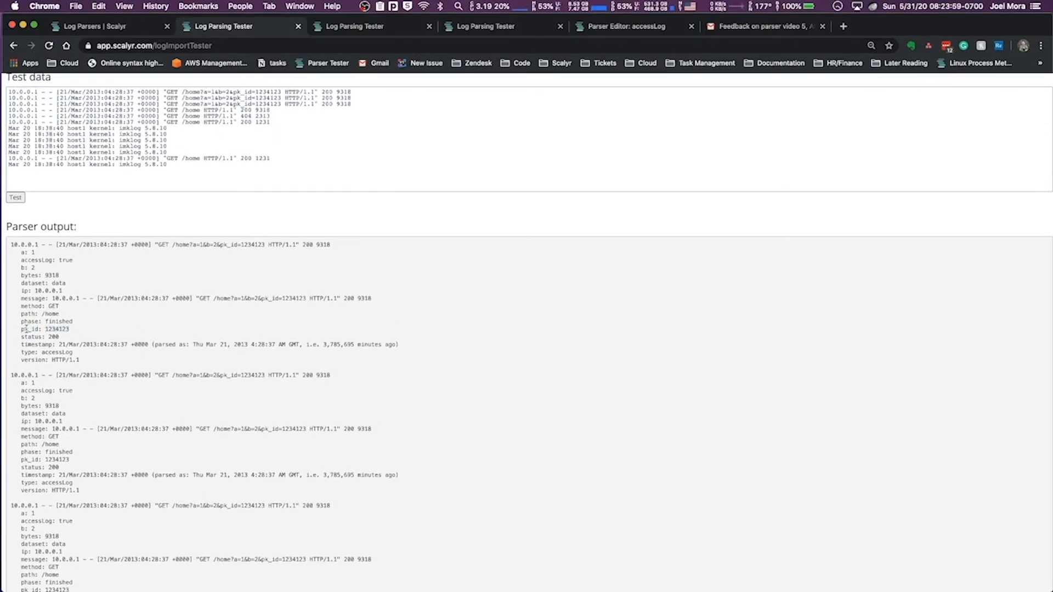
scroll(26, 329, "up", 10)
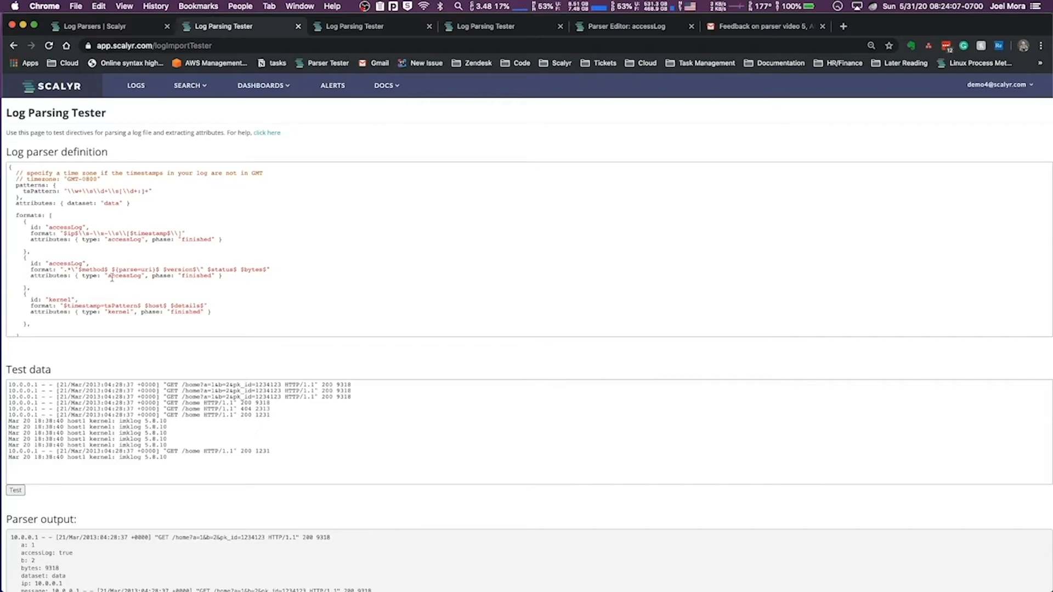
Find "rewrite" in the log parsing documentation and copy the rewrites block from the first Rewriting Rules example
left_click(145, 31)
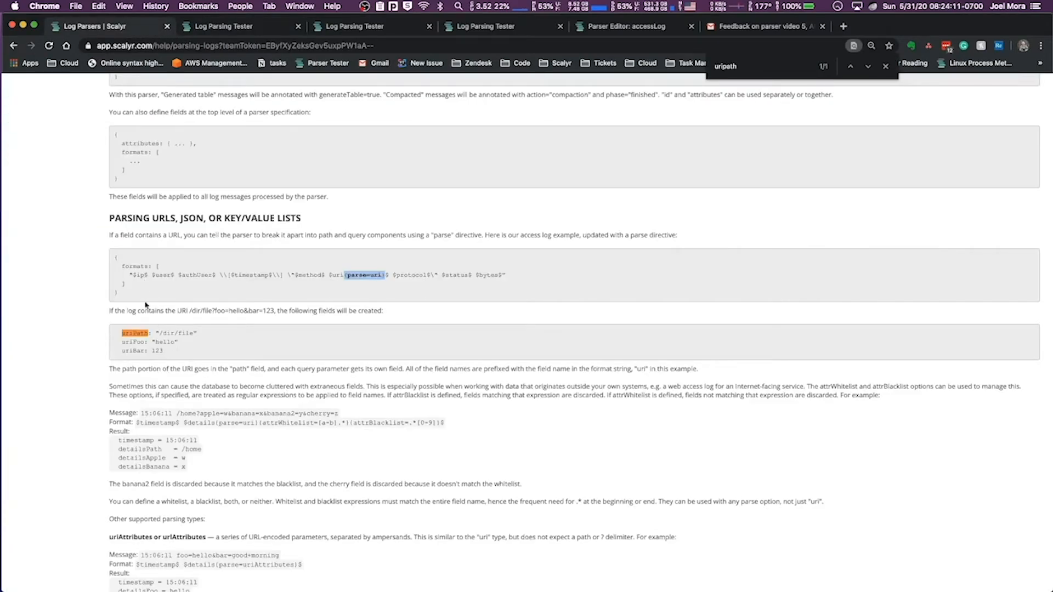
left_click(256, 432)
key("super+f")
type("rewrite")
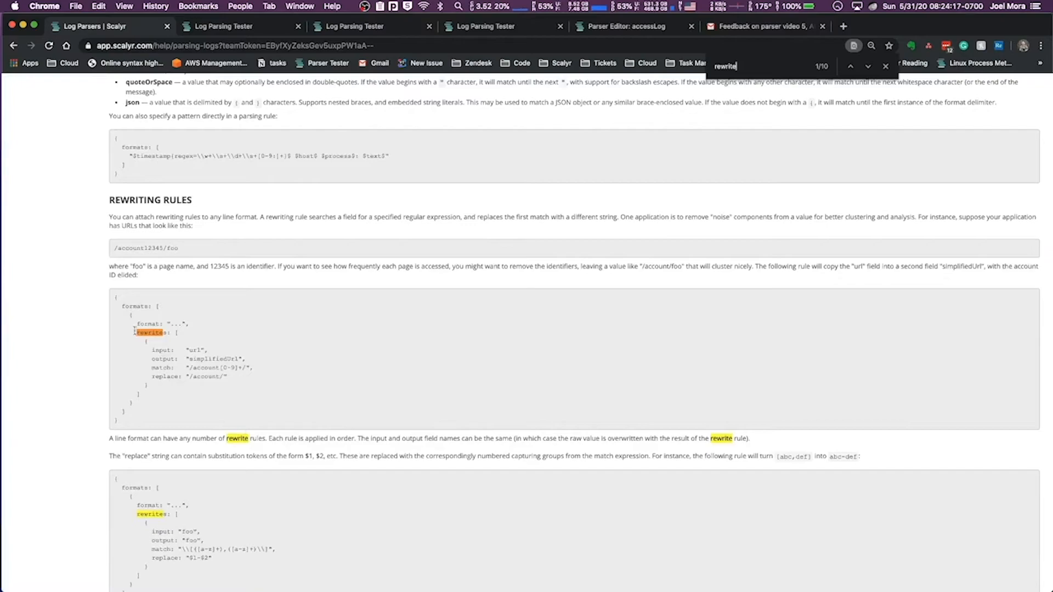
left_click_drag(136, 332, 199, 398)
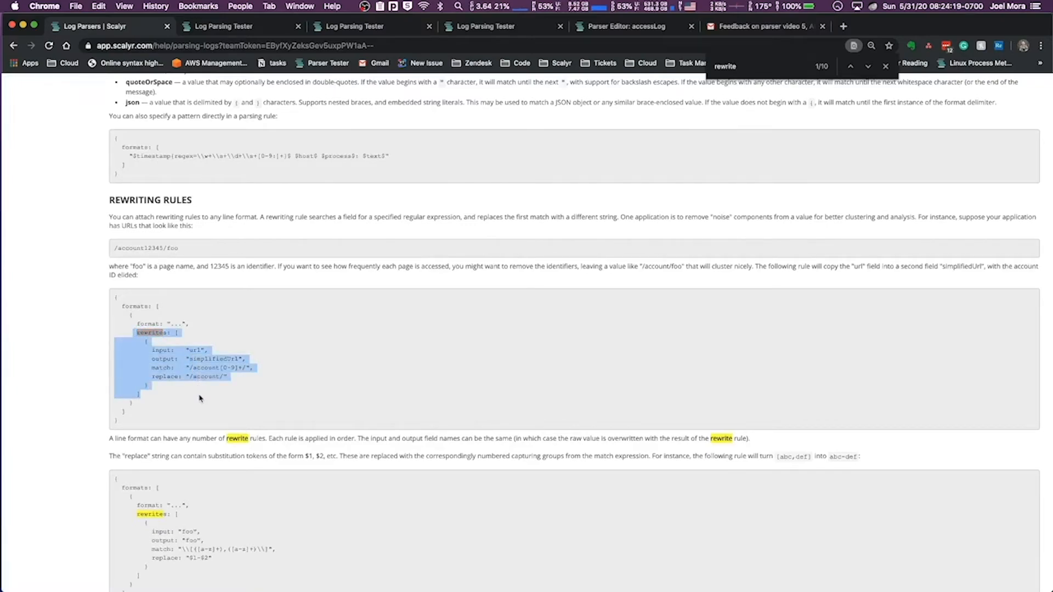
key("super+c")
Paste the copied rewrites block below the attributes line of the second accessLog format in the parser definition
left_click(208, 27)
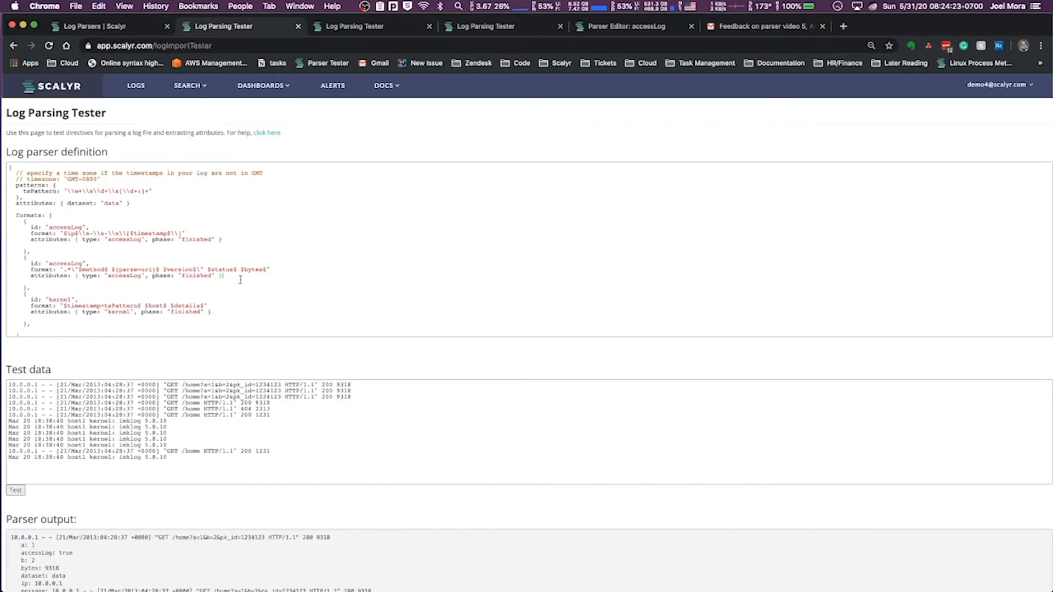
key("Return")
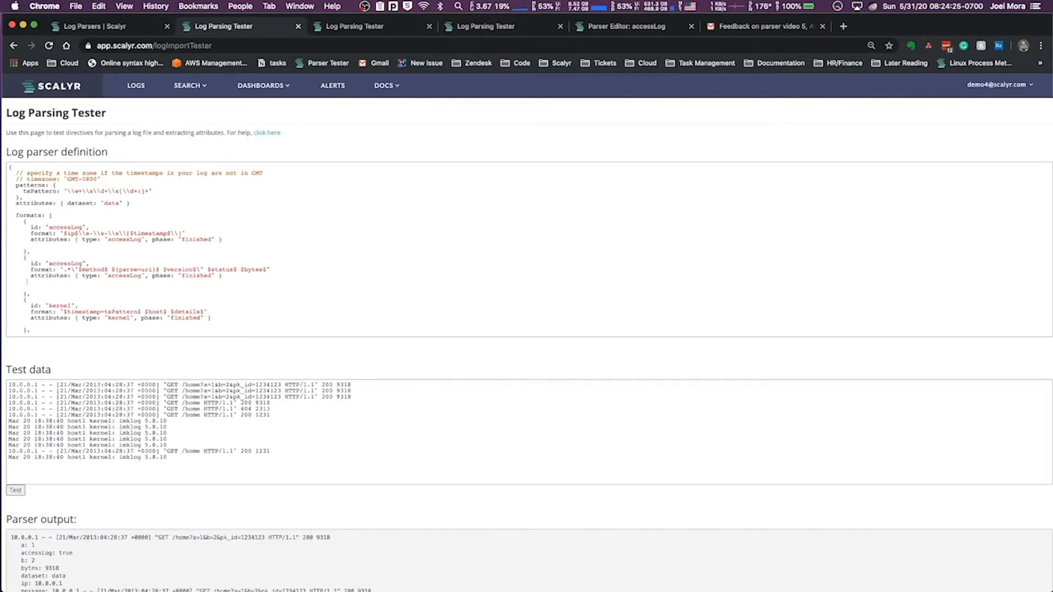
key("super+v")
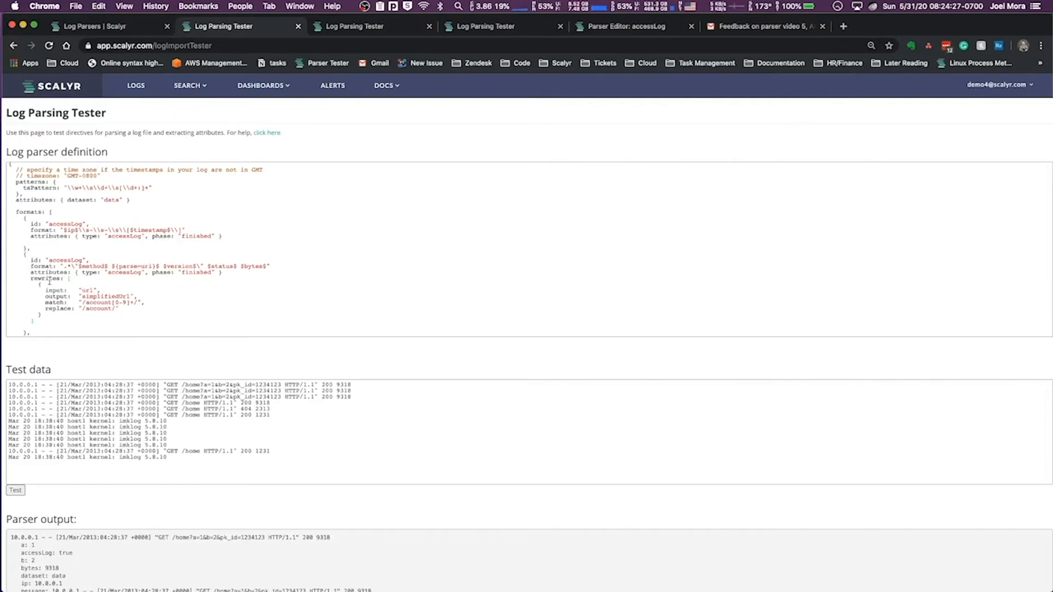
left_click_drag(31, 278, 3, 289)
left_click(86, 321)
Set the rewrite rule's input to pk_id and its output to global_id
left_click(69, 292)
double_click(89, 291)
double_click(243, 385)
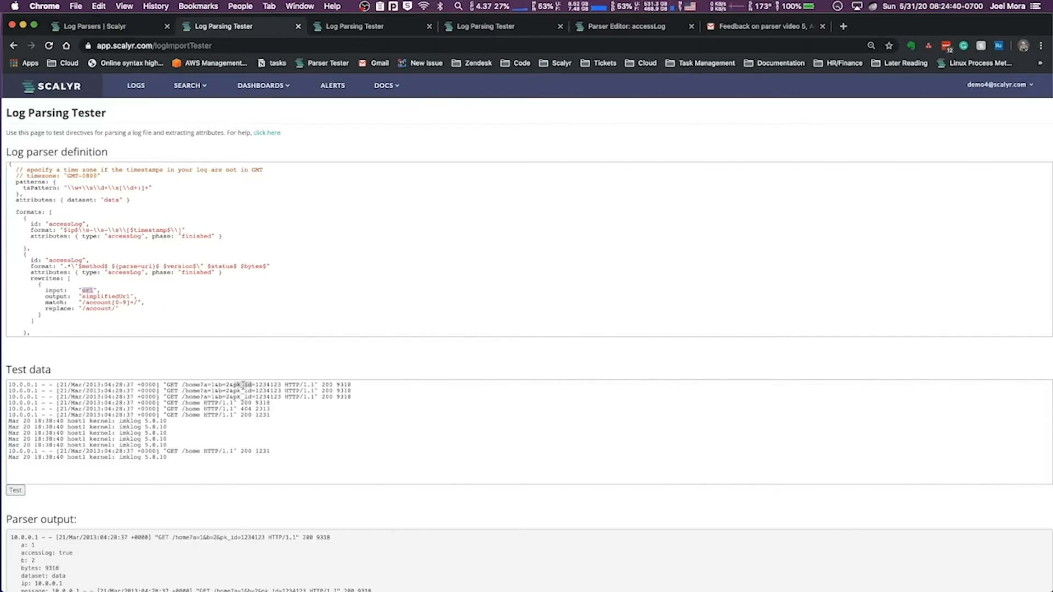
key("ctrl+v")
double_click(106, 297)
type("global_id")
Set the rewrite rule's match to ".*" and its replace to "$0" in the second accessLog format
left_click_drag(137, 303, 82, 303)
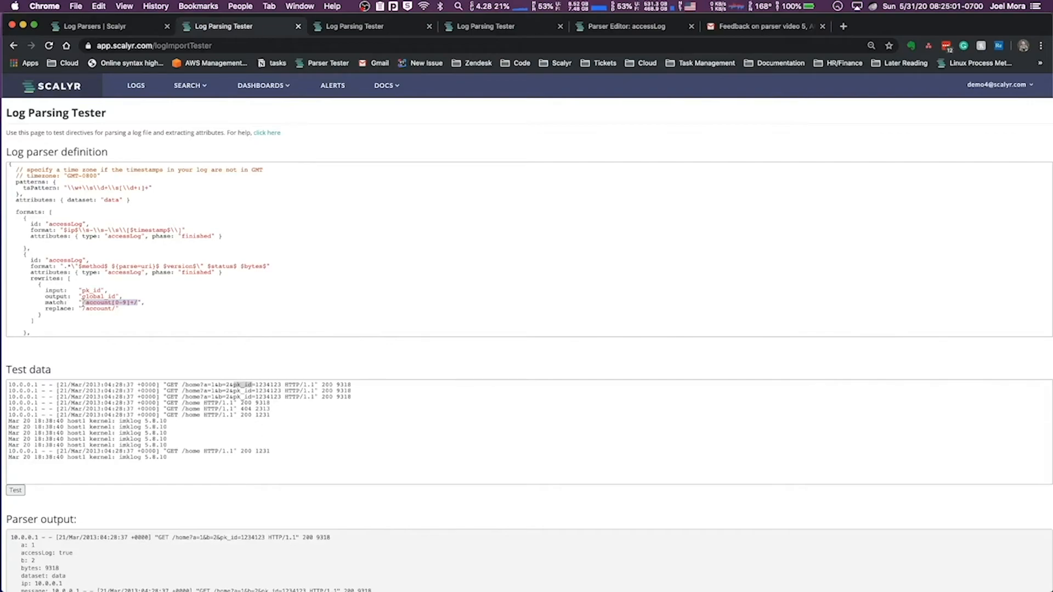
mouse_move(85, 309)
left_mouse_down()
mouse_move(119, 311)
mouse_move(94, 308)
left_mouse_up()
left_click(119, 308)
left_click(83, 303)
left_click_drag(137, 303, 92, 297)
key("BackSpace")
left_click_drag(115, 307, 94, 303)
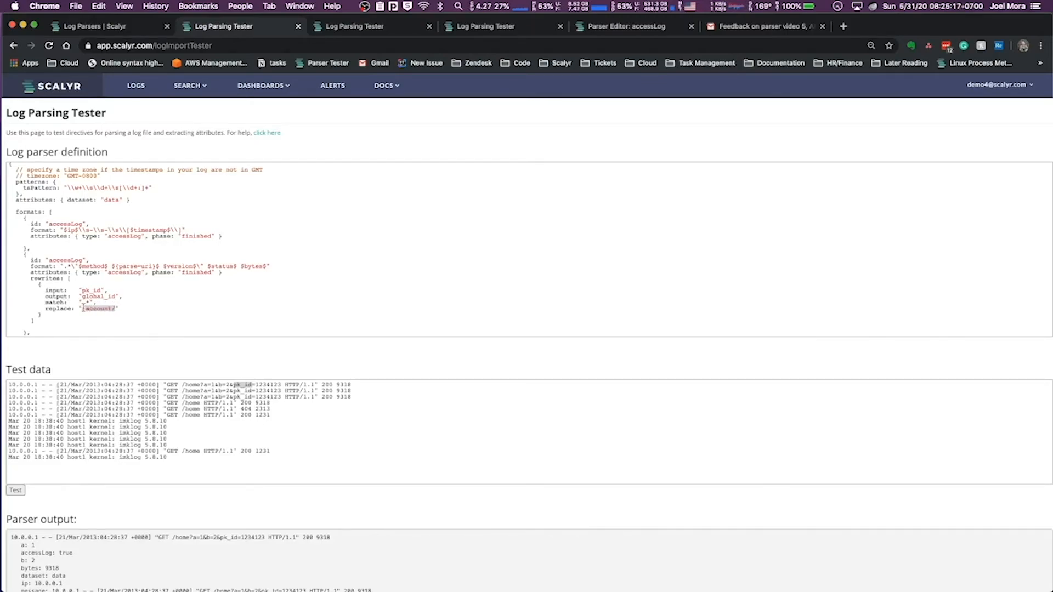
type("$0")
key("BackSpace")
key("BackSpace")
type(".*")
Run the parser test and check the global_id line in the first output entry
scroll(198, 367, "down", 2)
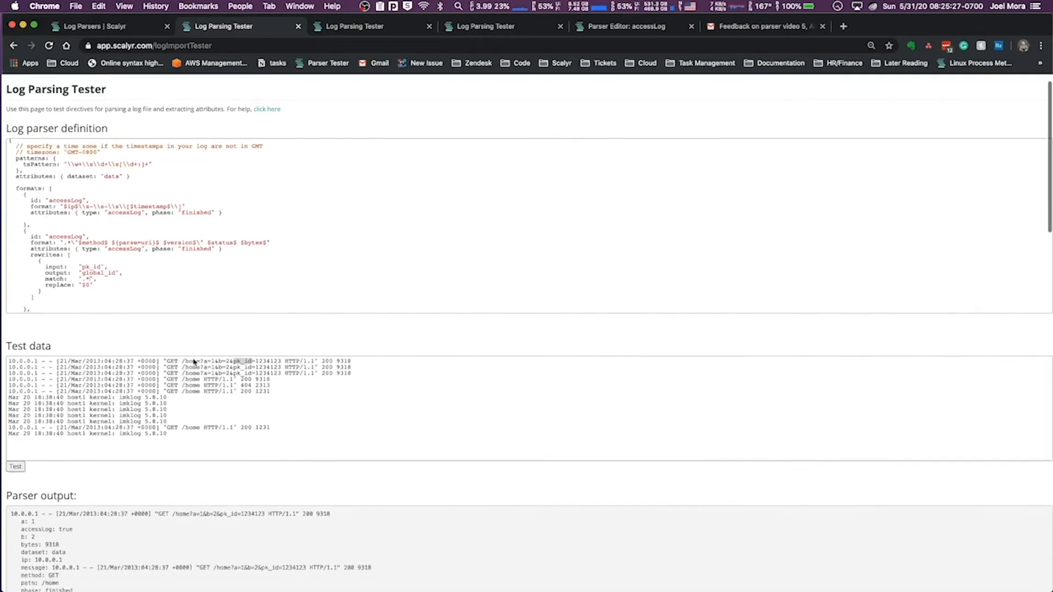
left_click(16, 444)
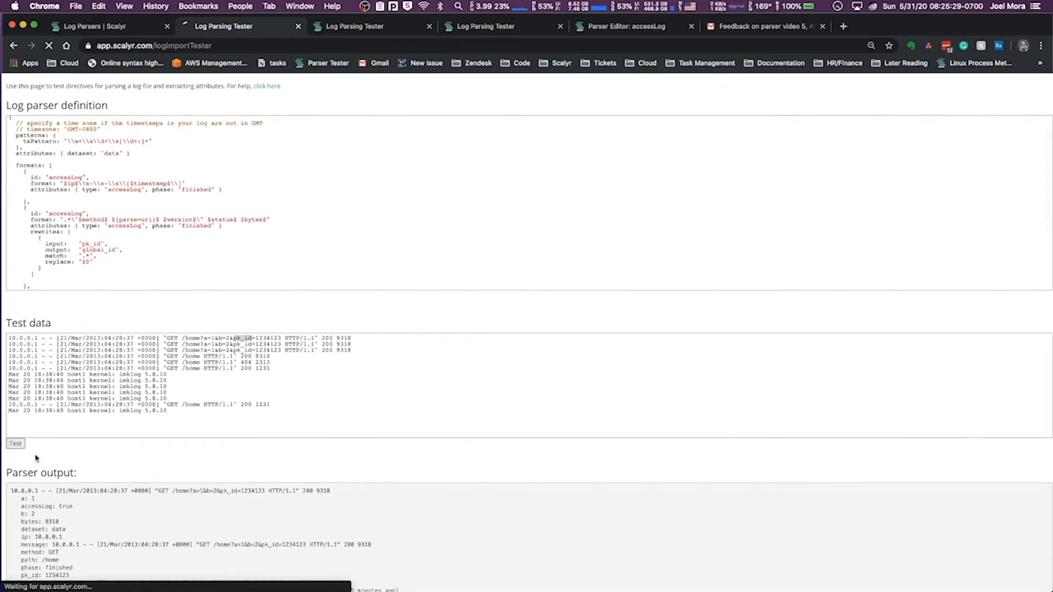
scroll(165, 363, "down", 5)
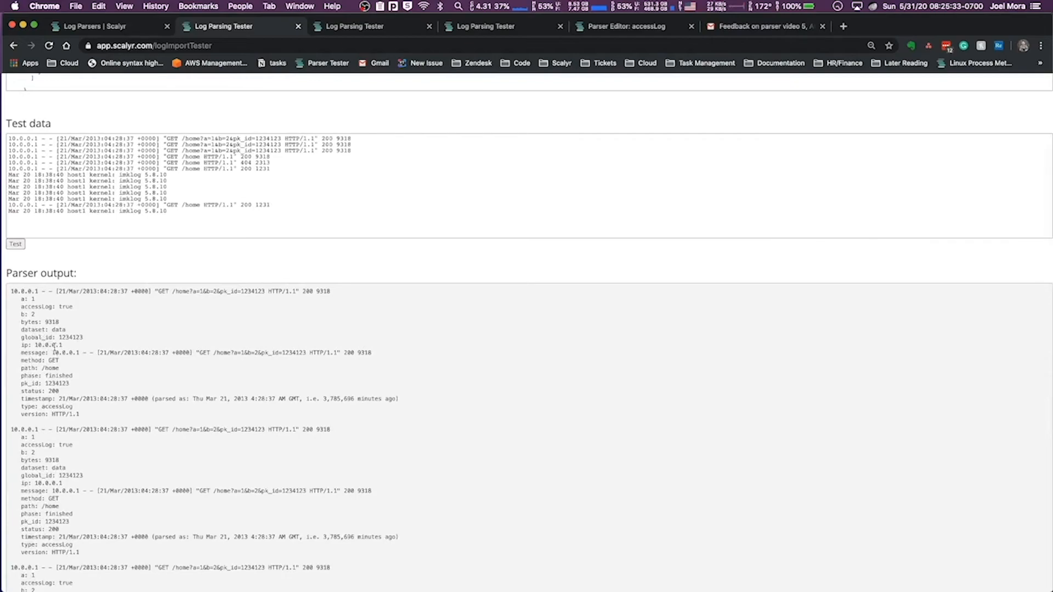
double_click(43, 339)
left_click(42, 344)
triple_click(81, 337)
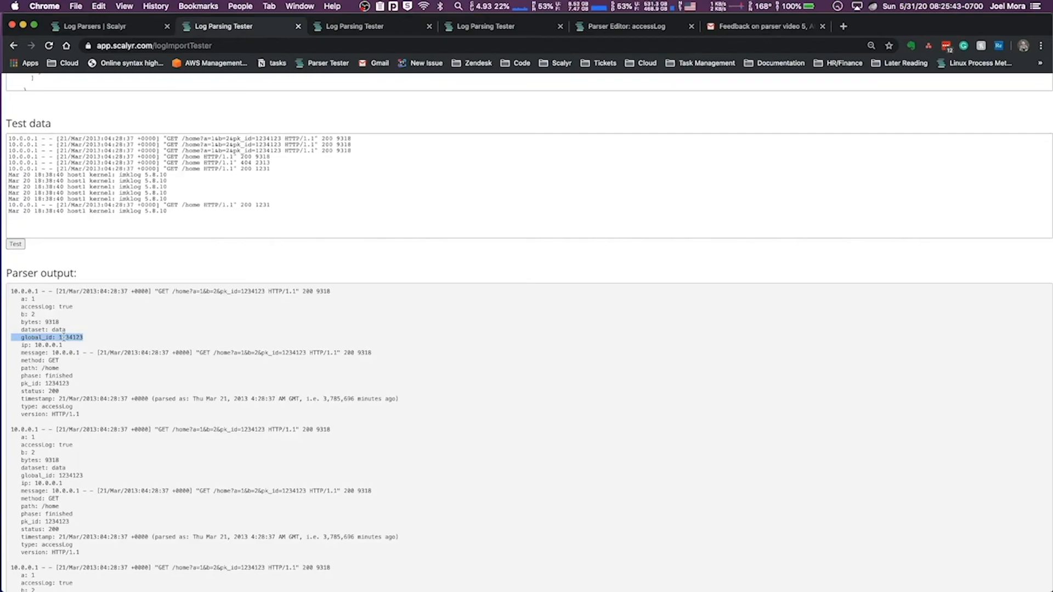
Set the rewrite rule's match to "(\\d{3})(\\d+)", with two capturing groups
scroll(106, 297, "up", 5)
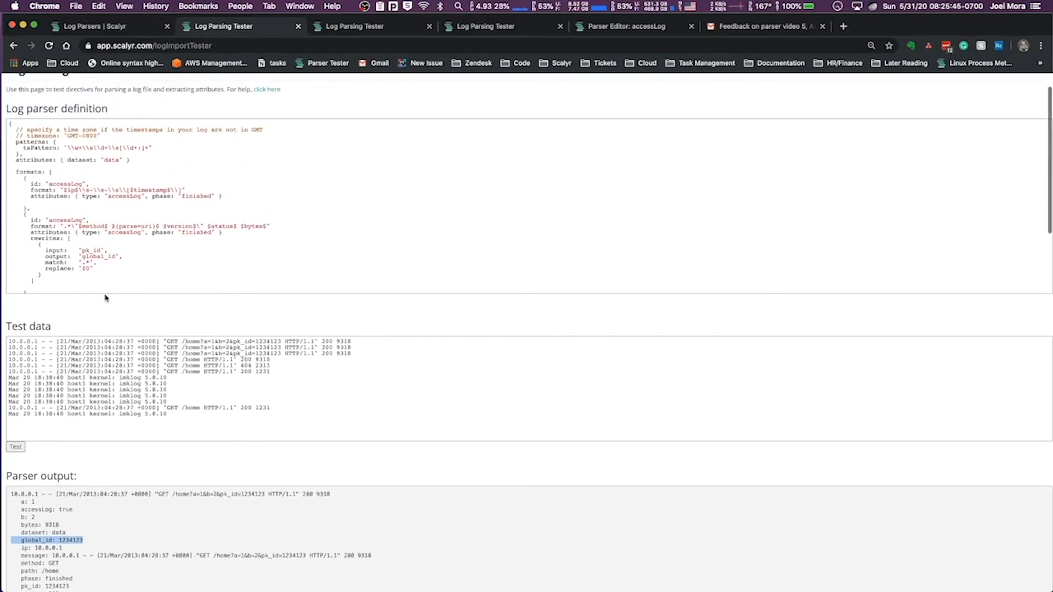
scroll(105, 284, "down", 1)
left_click(89, 252)
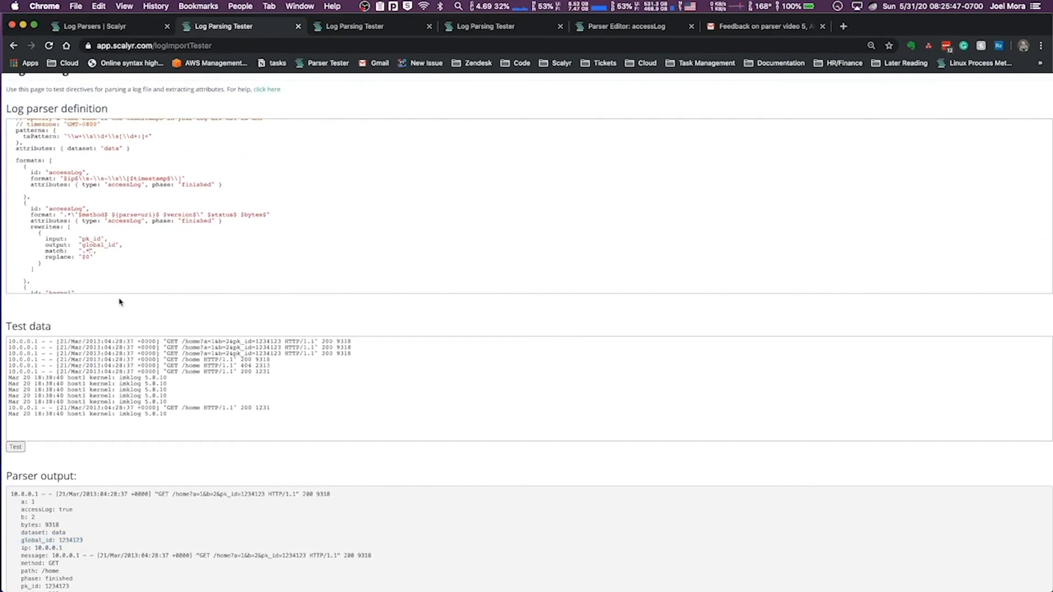
key("BackSpace")
key("BackSpace")
type("\\d+")
key("BackSpace")
type("{3")
left_click(21, 251)
type("$(()")
type("\\d+")
left_click(96, 260)
key("BackSpace")
key("BackSpace")
Set the rewrite rule's replace to "$1$2" and test the parser, checking the global_id value in the first entry
left_click_drag(110, 251, 82, 250)
left_click(112, 252)
left_click_drag(111, 251, 134, 250)
left_click(135, 251)
type("1$2")
scroll(126, 326, "down", 3)
left_click(22, 361)
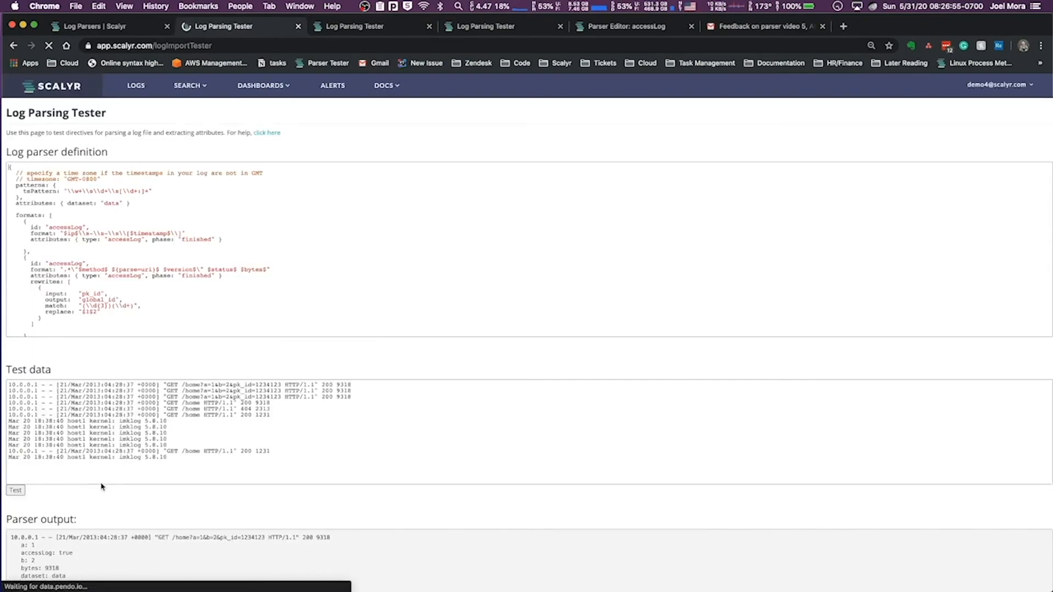
double_click(70, 433)
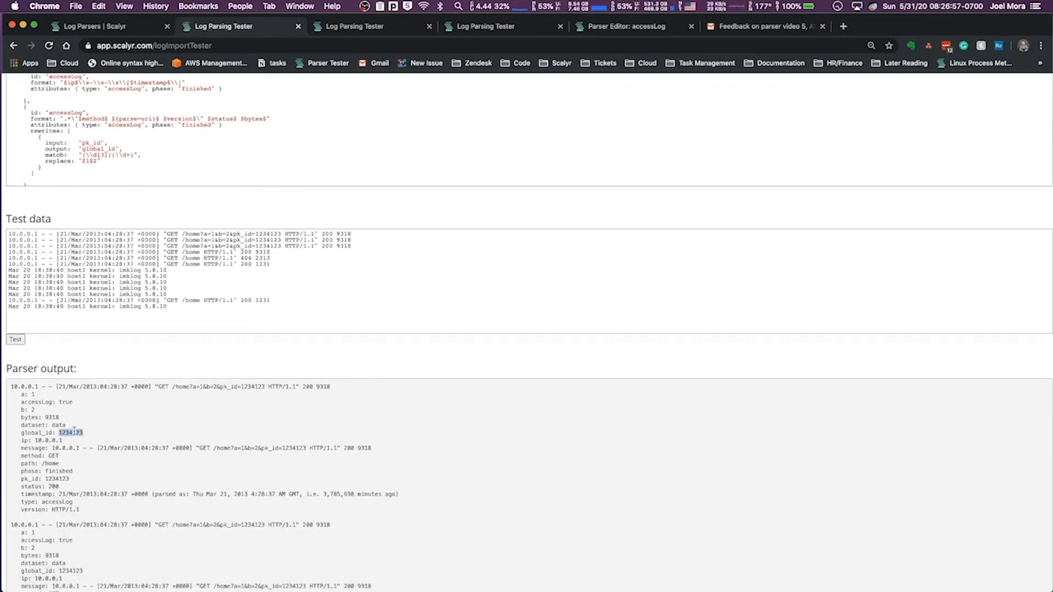
Reduce the rewrite rule's replace to "$1" and rerun the parser test
scroll(93, 370, "up", 2)
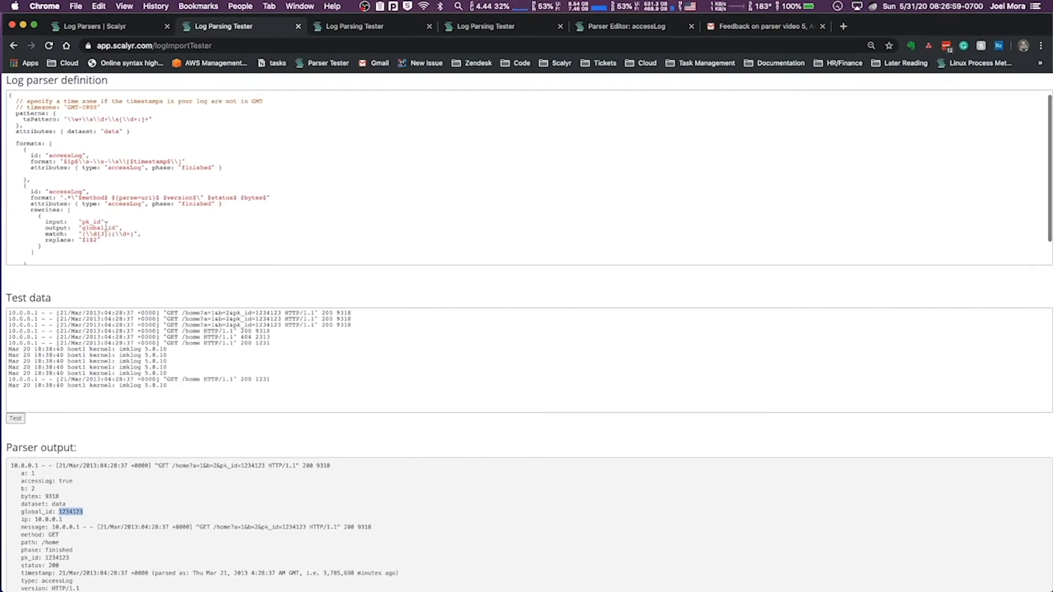
key("BackSpace")
key("BackSpace")
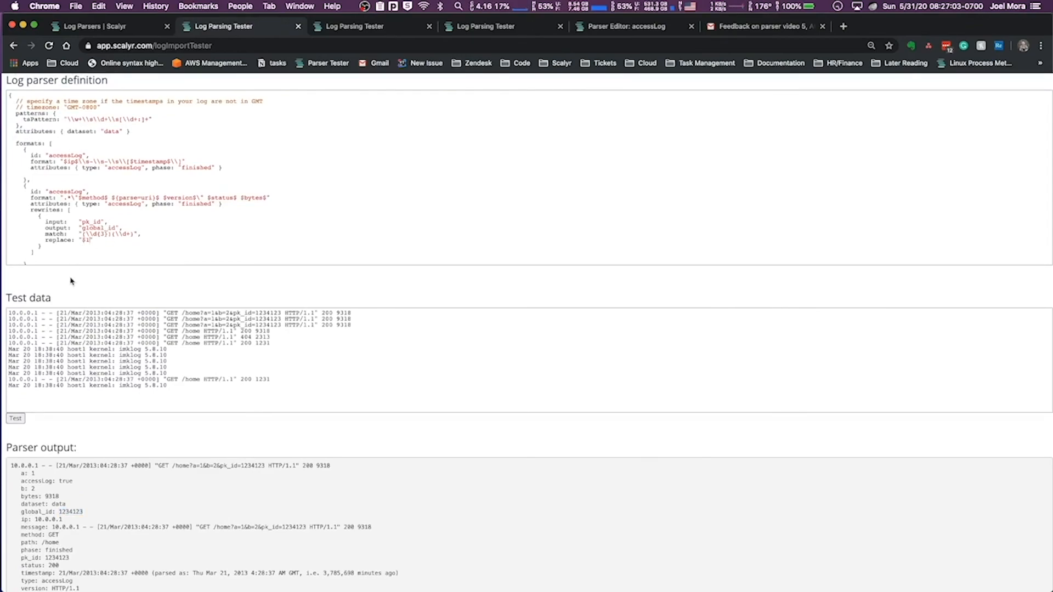
left_click(16, 419)
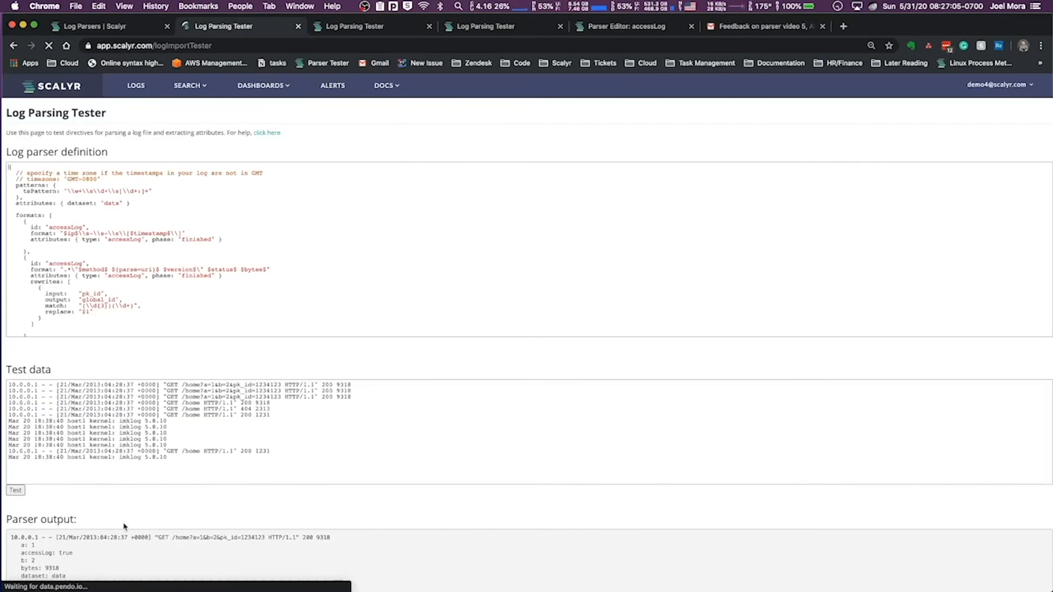
Compare global_id in the first output entry with the rewrite rule's match and replace lines
scroll(118, 510, "down", 3)
left_click_drag(77, 409, 18, 410)
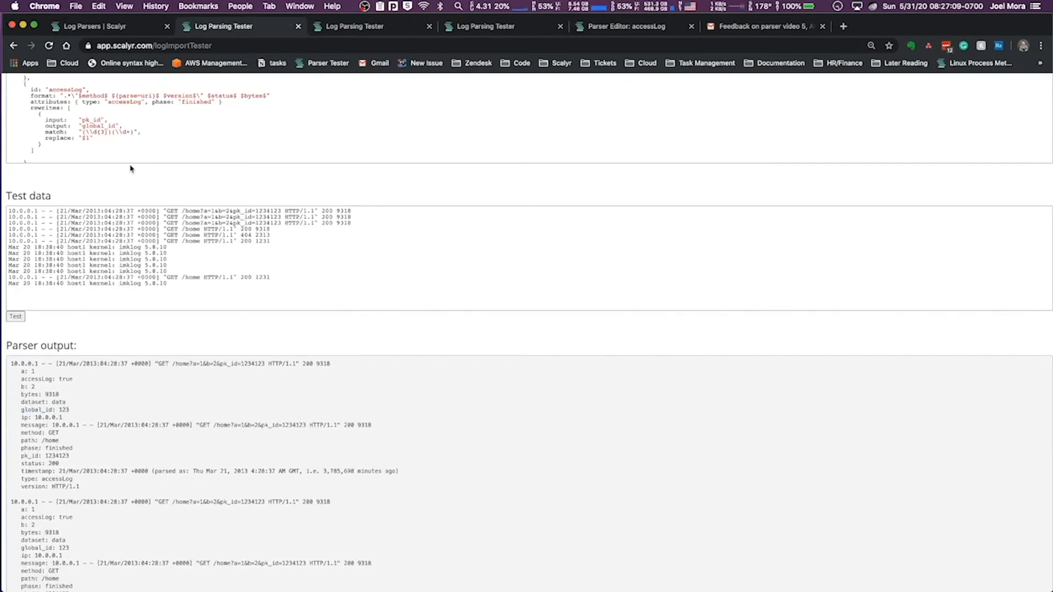
scroll(129, 169, "up", 3)
left_click(99, 291)
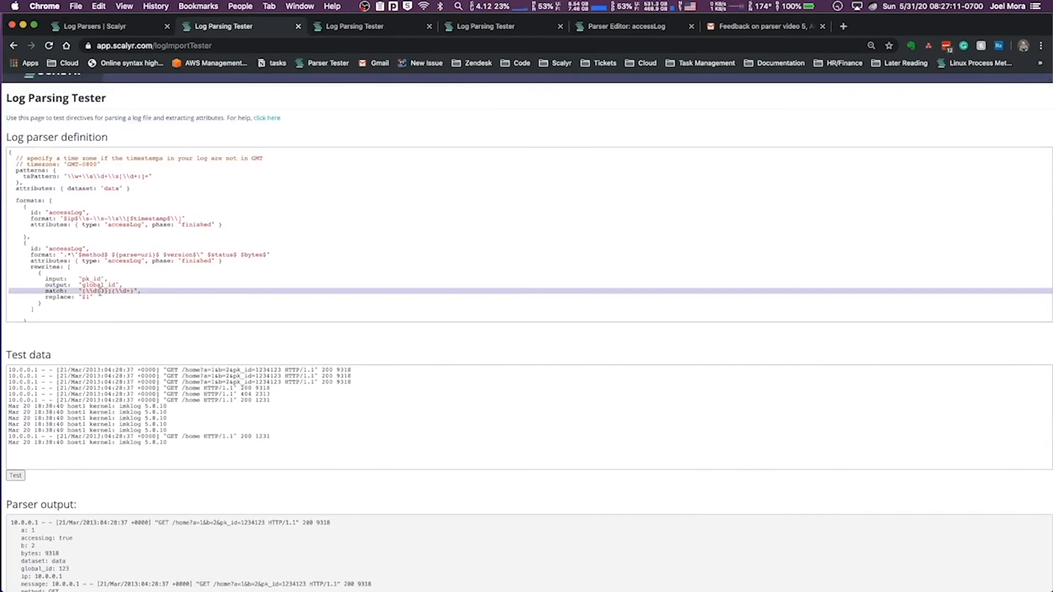
left_click(89, 298)
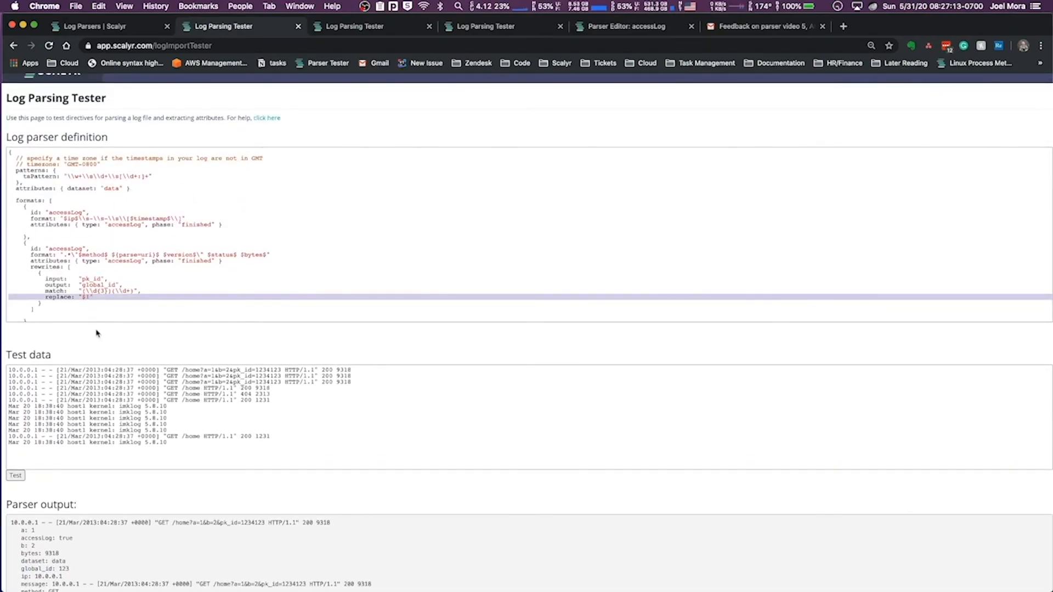
Review the "replaceAll: true" argument in the documentation's rewriting rules example, and return to the Log Parsing Tester
left_click(127, 27)
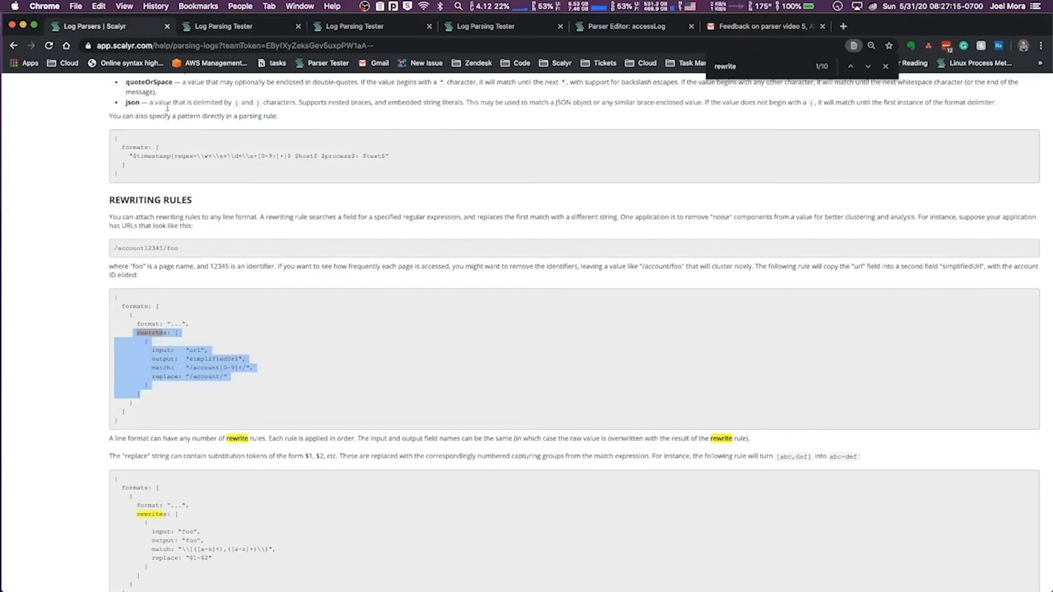
scroll(246, 364, "down", 5)
scroll(246, 365, "down", 3)
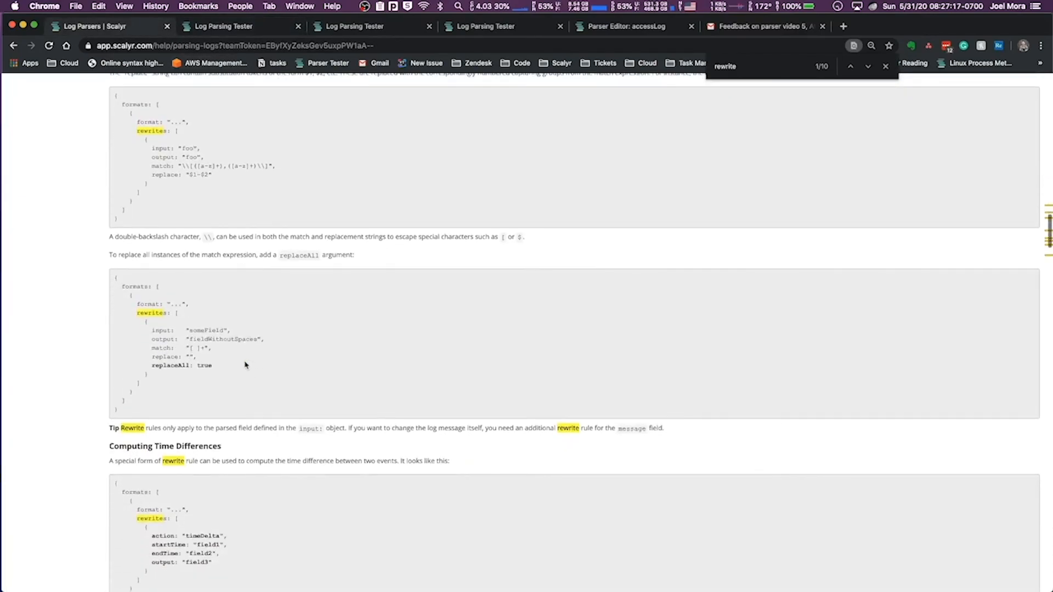
triple_click(195, 365)
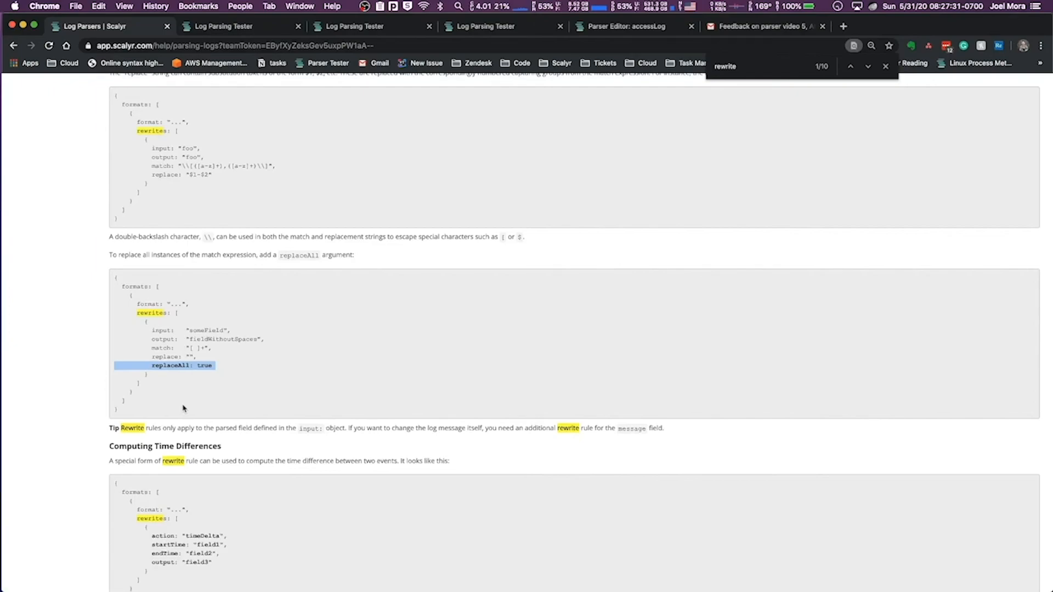
left_click(201, 32)
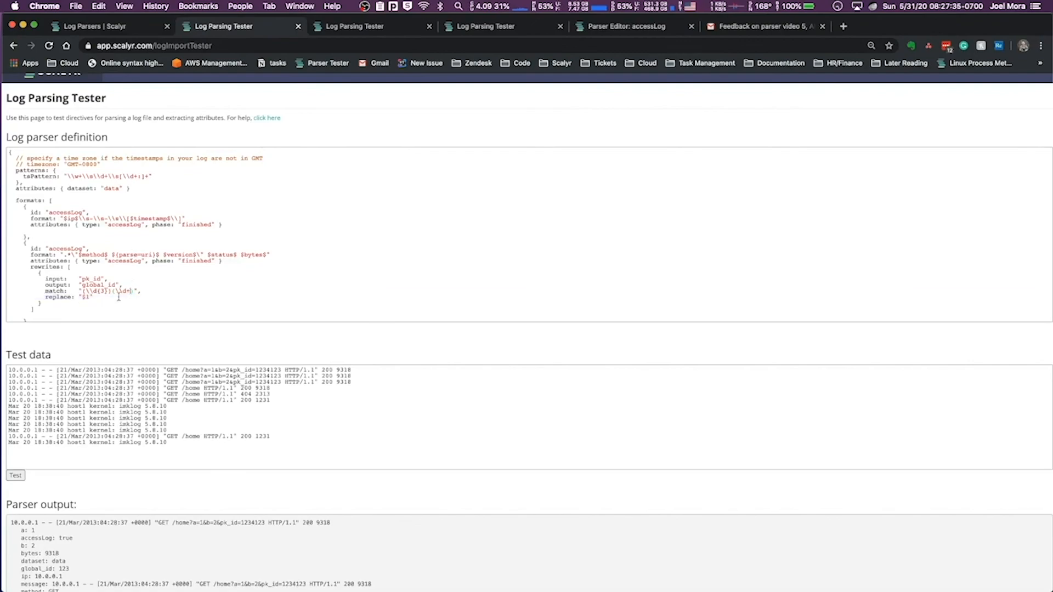